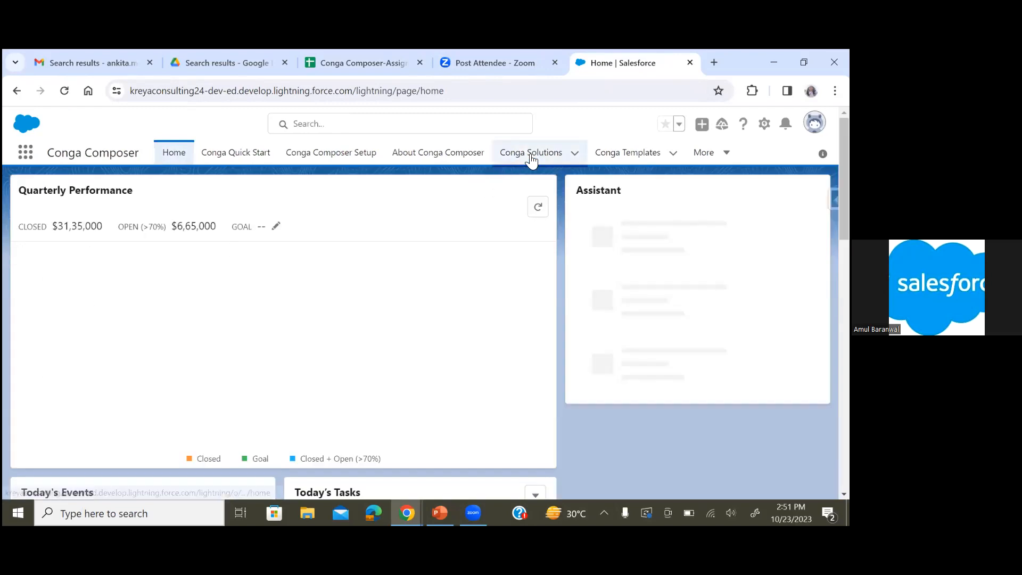
Open the Conga Solutions list and open the Conga Queries list in a new browser tab
left_click(530, 155)
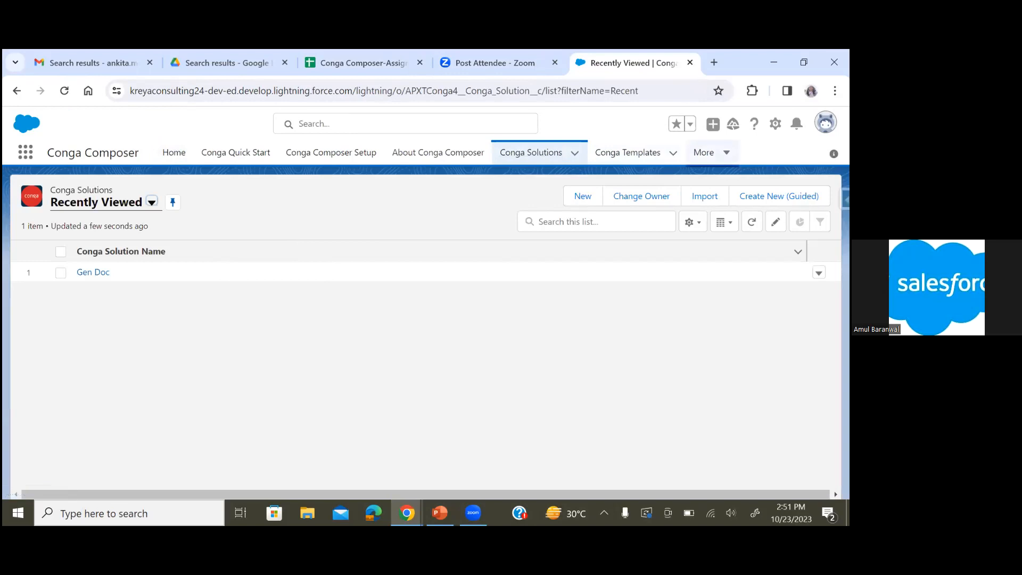
left_click(705, 153)
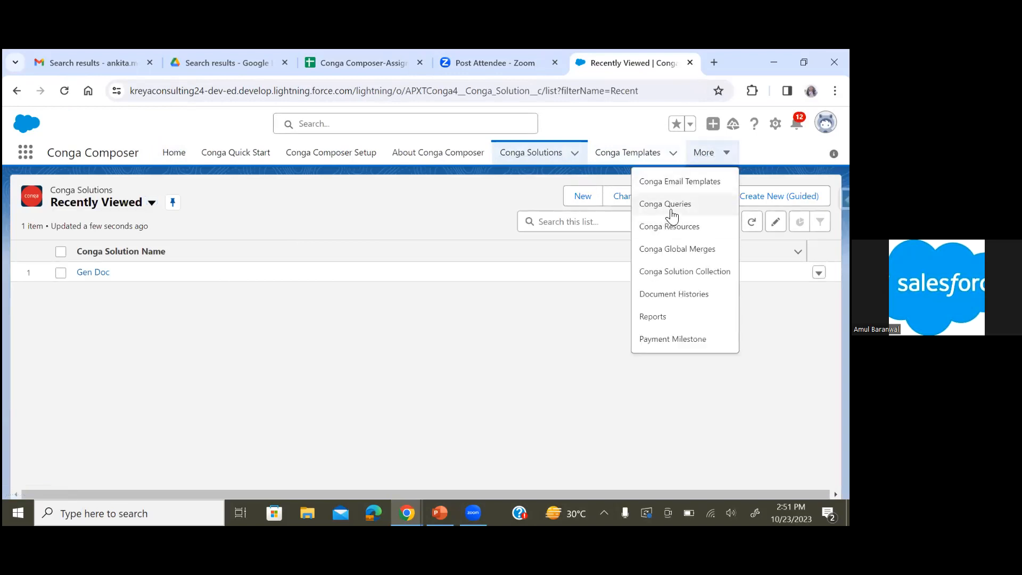
right_click(674, 204)
left_click(698, 222)
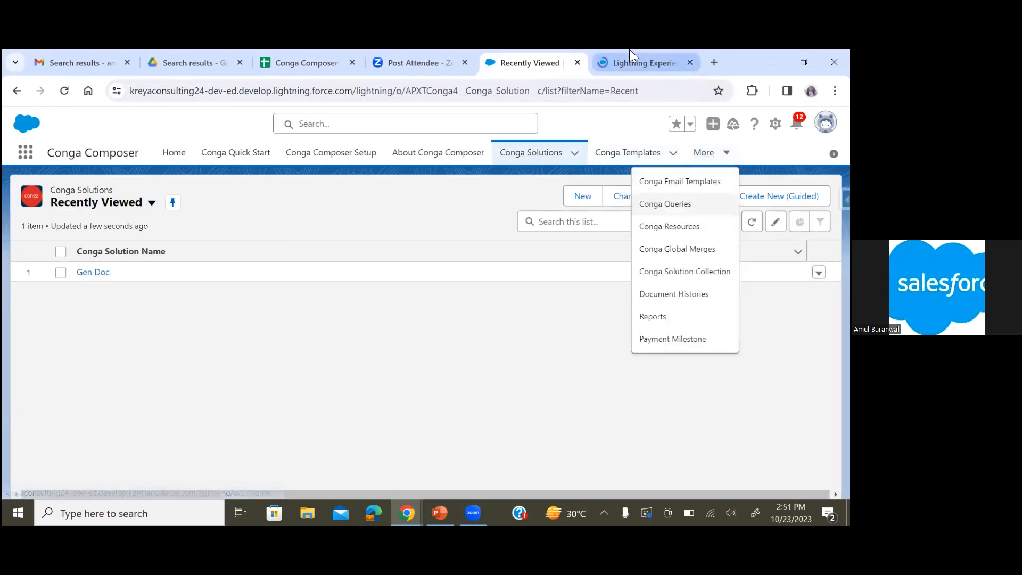
left_click(630, 49)
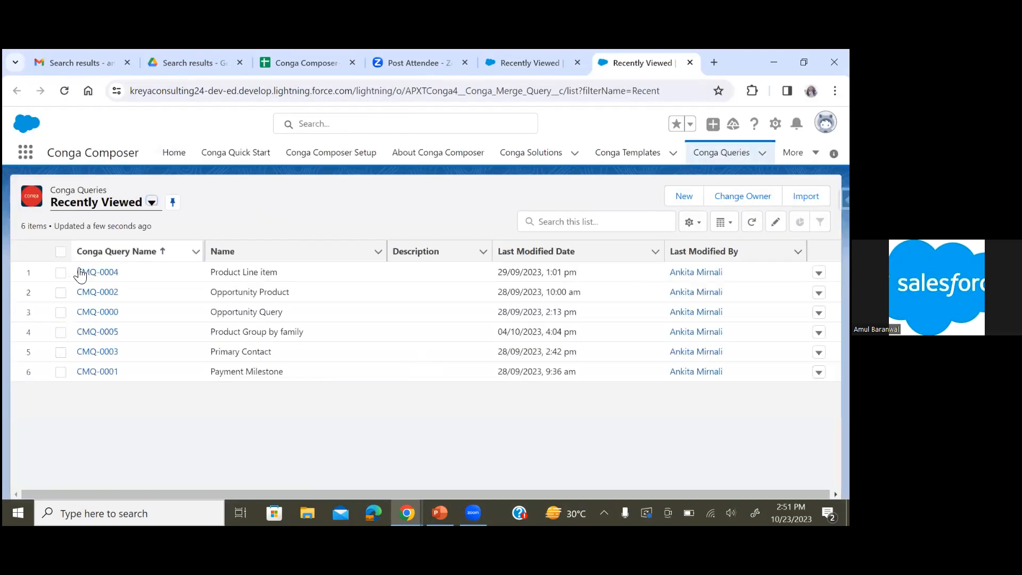
Open the CMQ-0002 Opportunity Product and CMQ-0001 Payment Milestone queries and review their SOQL select statements
left_click(106, 293)
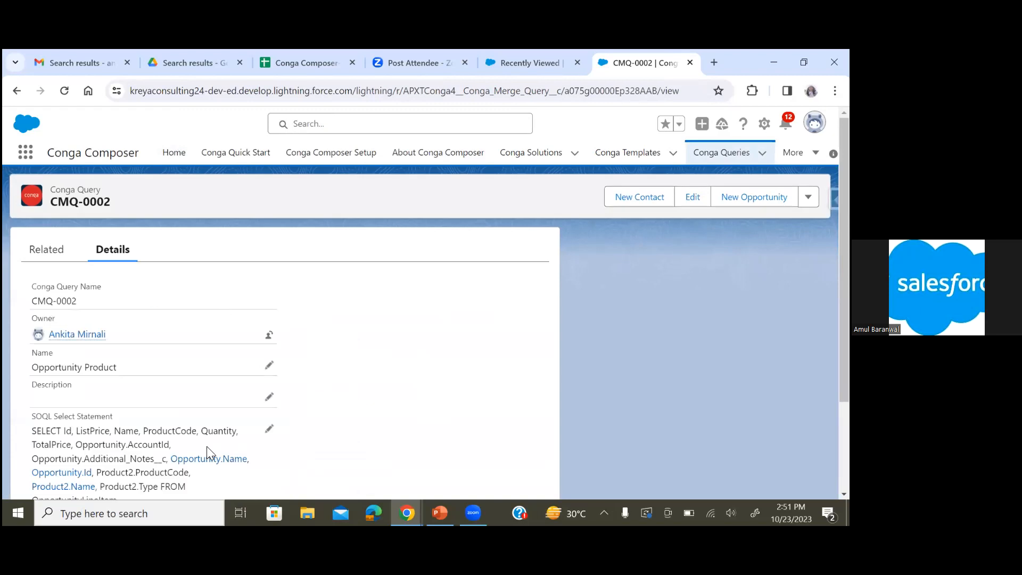
scroll(207, 453, "down", 1)
scroll(209, 452, "up", 1)
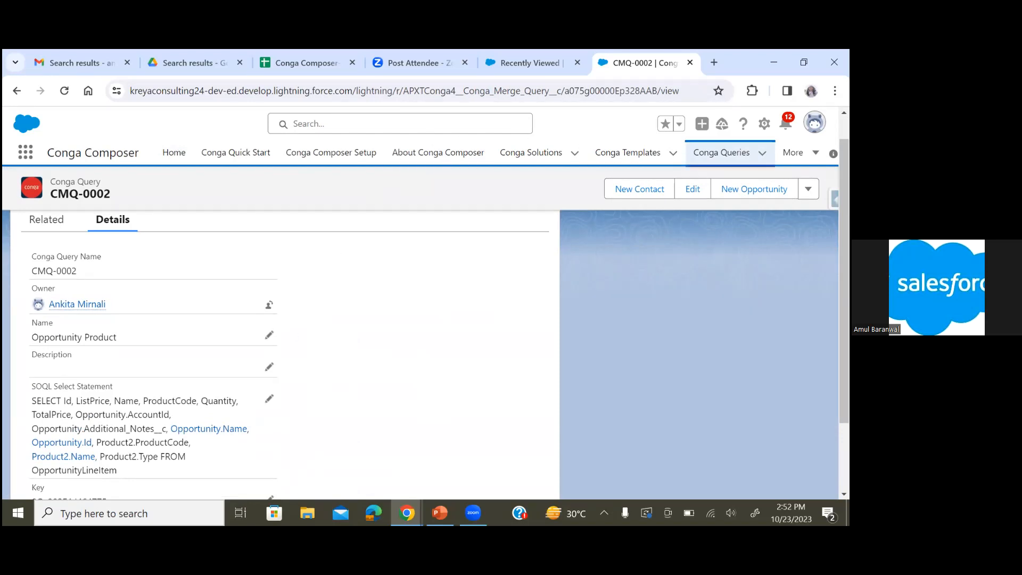
left_click(722, 153)
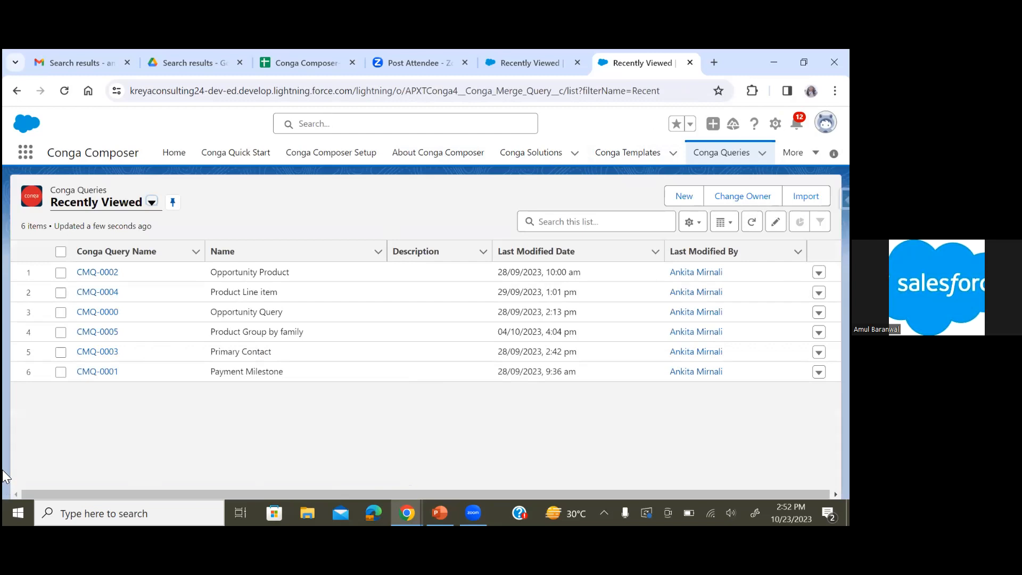
left_click(98, 373)
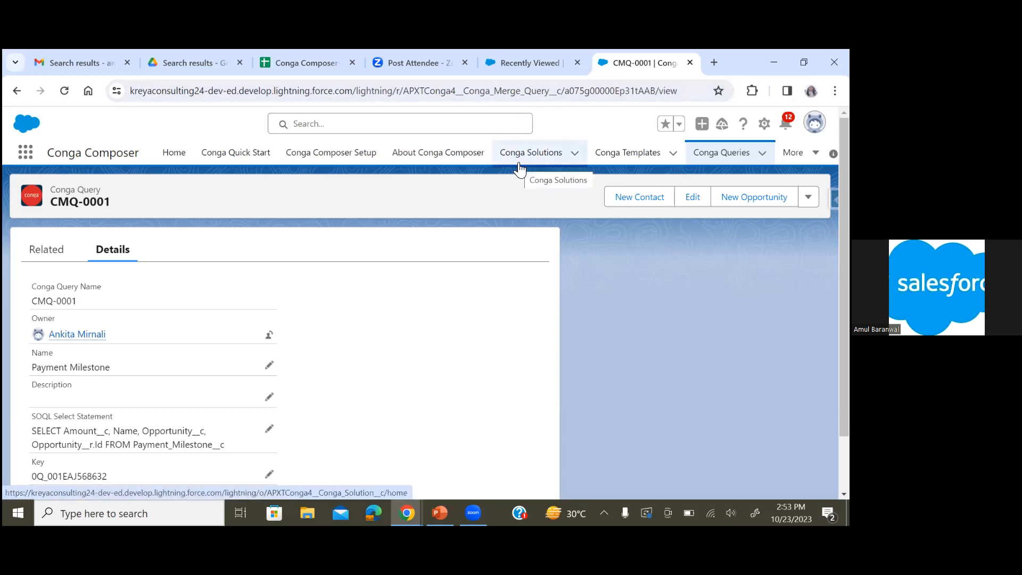
Open Conga template CMT-00000 and preview its Conga Document 1 attachment from the related list
left_click(624, 160)
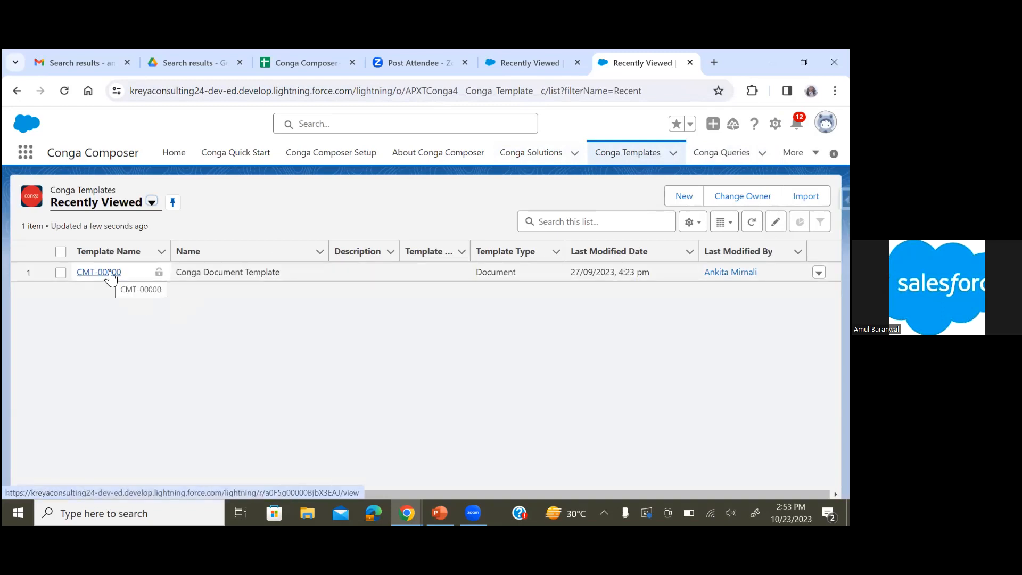
left_click(109, 273)
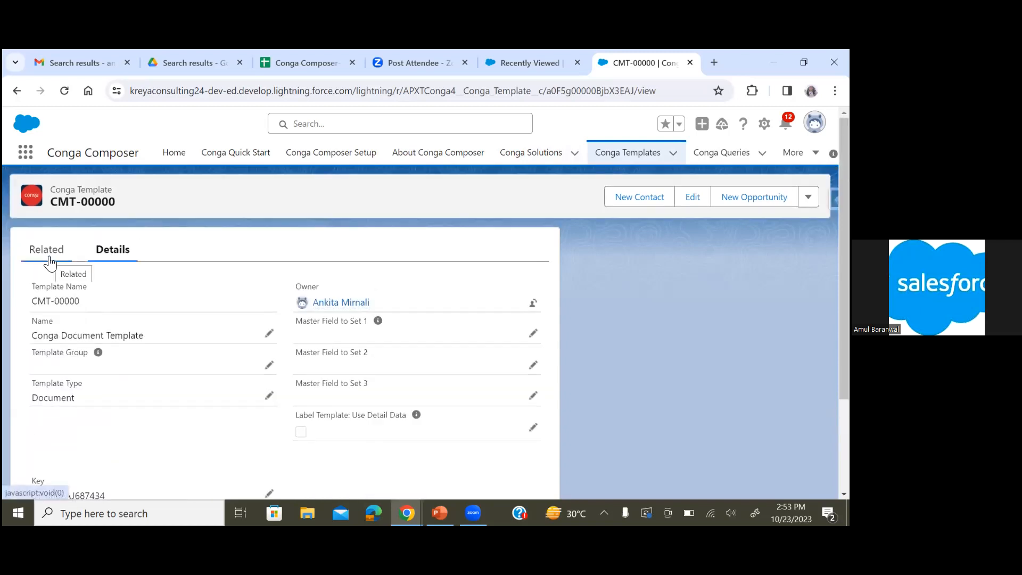
left_click(48, 250)
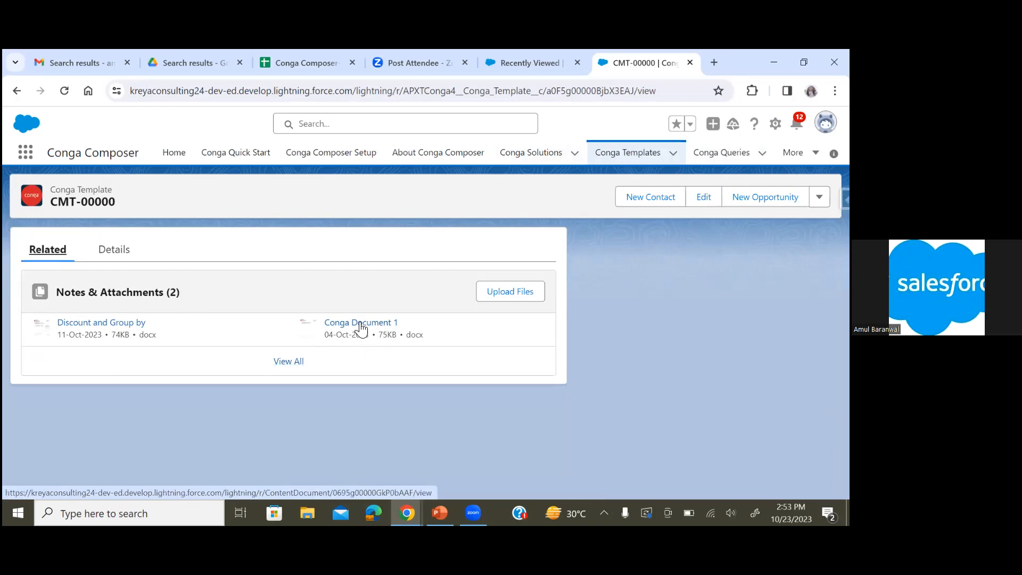
left_click(359, 323)
scroll(358, 324, "down", 2)
scroll(358, 324, "up", 2)
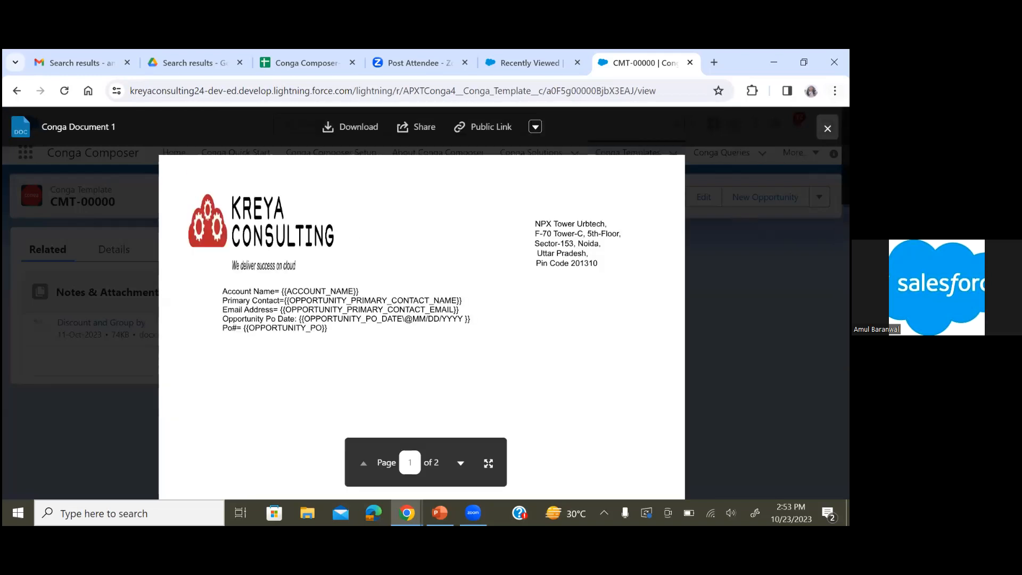
left_click(827, 128)
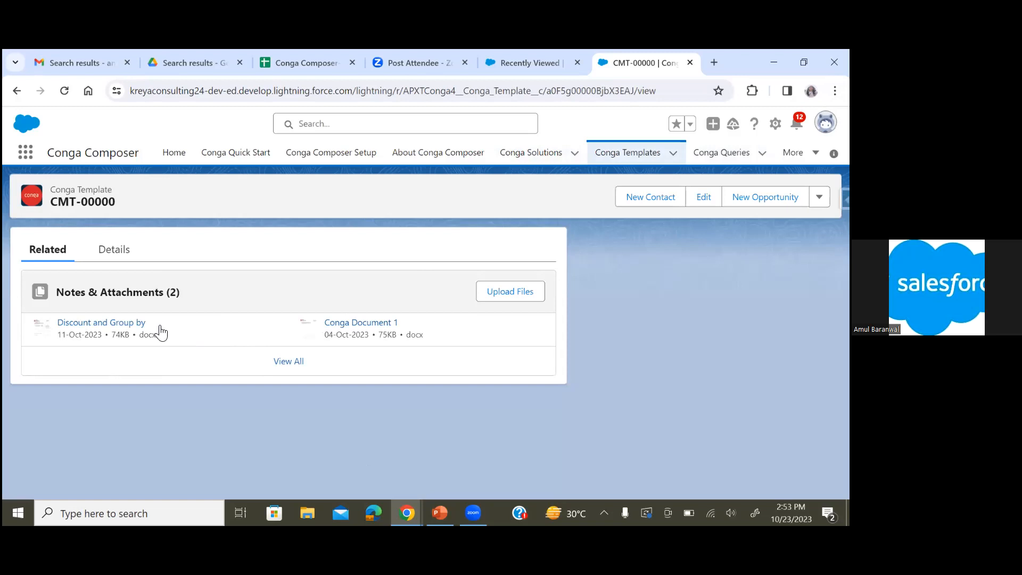
Preview the template's Discount and Group by attachment and examine its merge fields
left_click(140, 324)
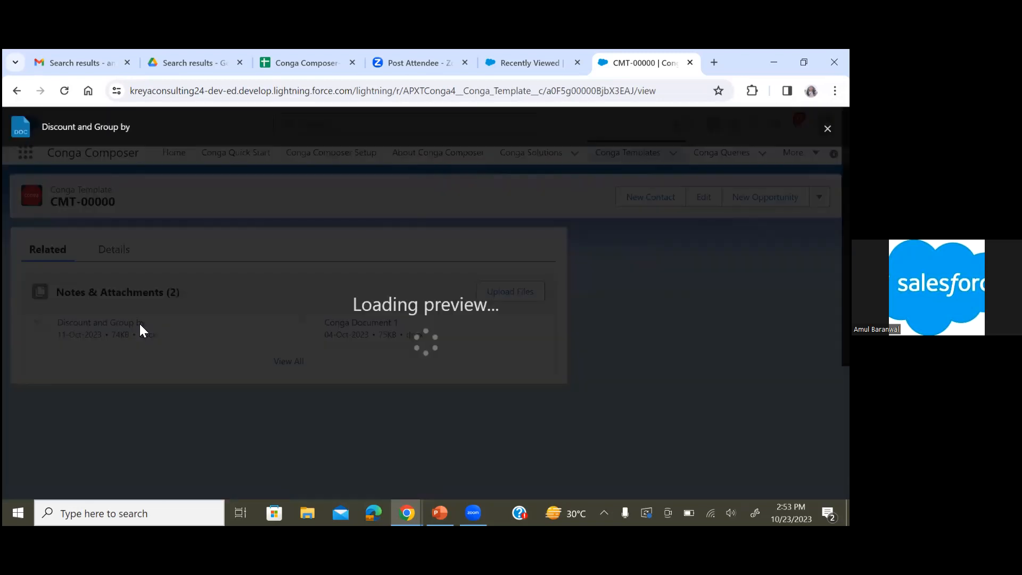
scroll(457, 370, "down", 3)
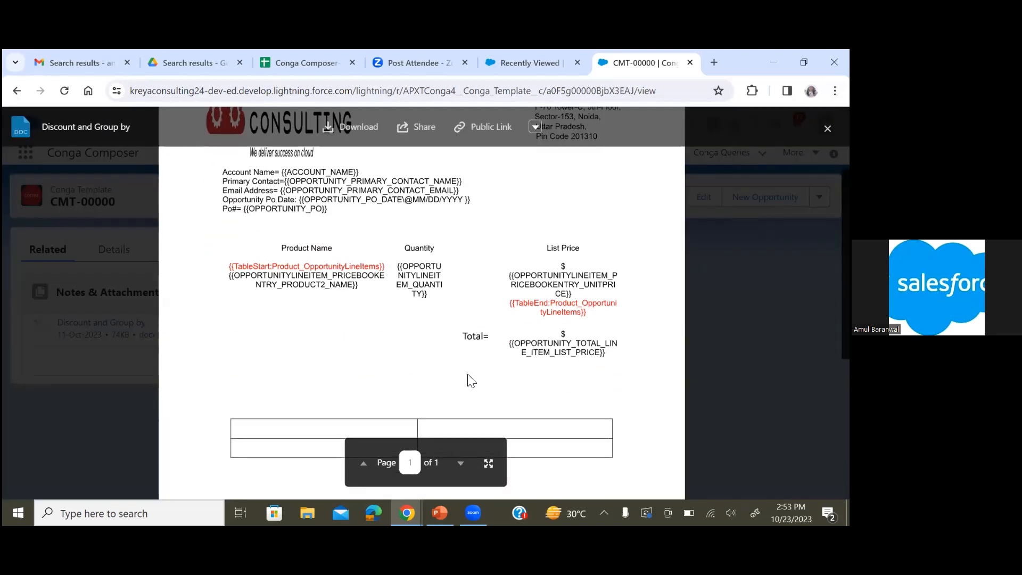
scroll(471, 380, "up", 2)
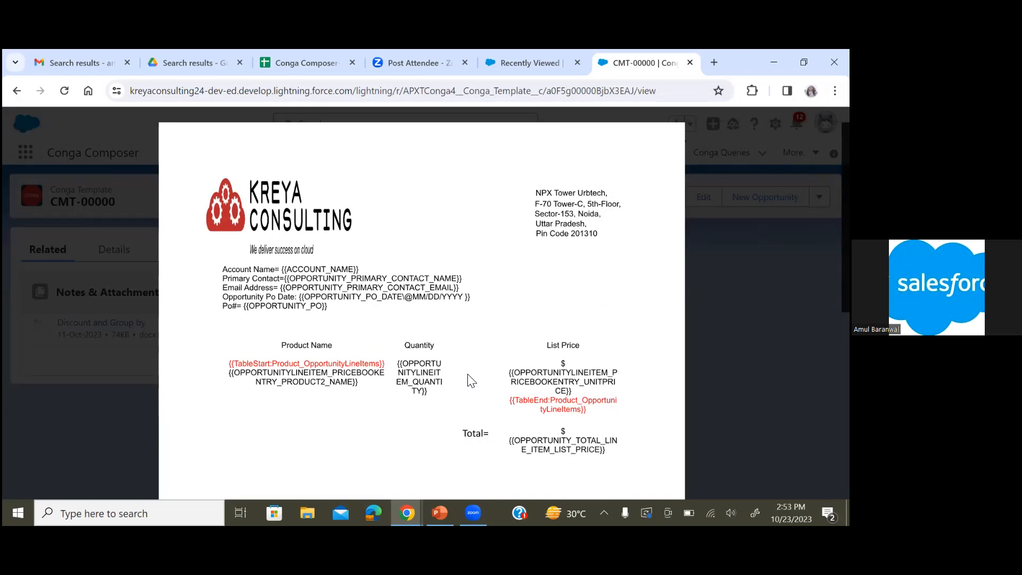
scroll(471, 380, "down", 1)
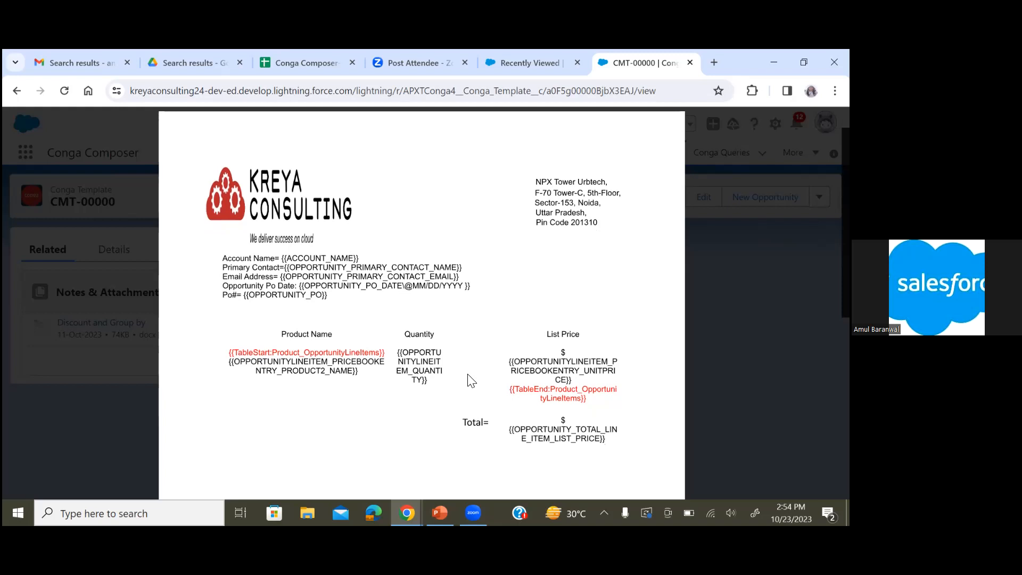
mouse_move(538, 365)
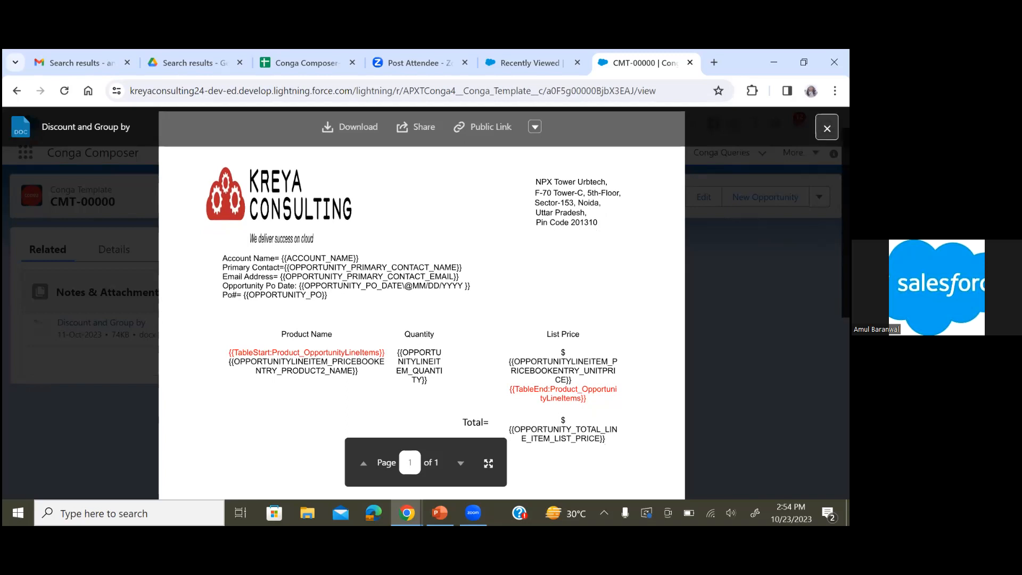
left_click(827, 129)
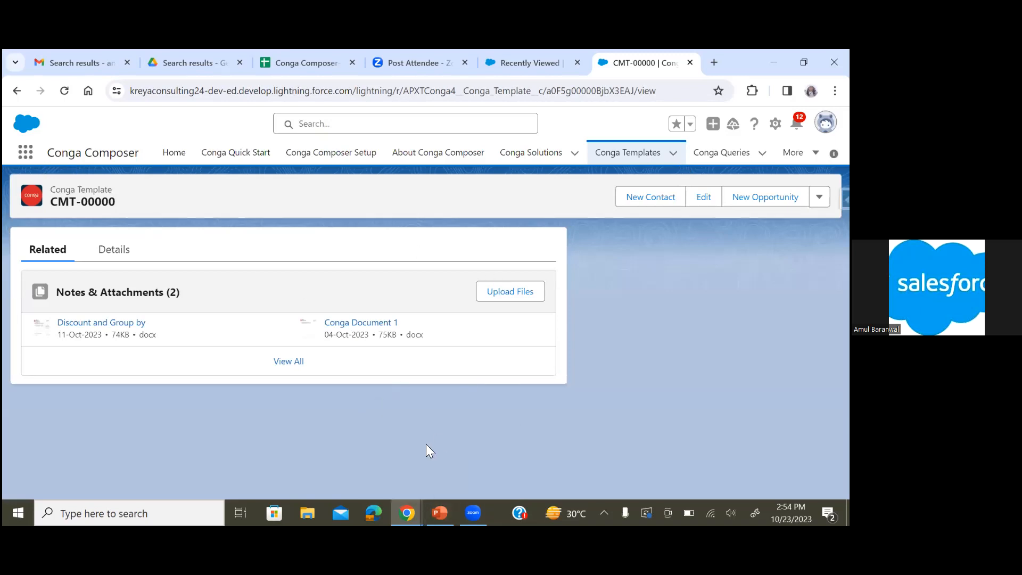
Open the Gen Doc Conga solution and review its button URLs and solution components
left_click(531, 155)
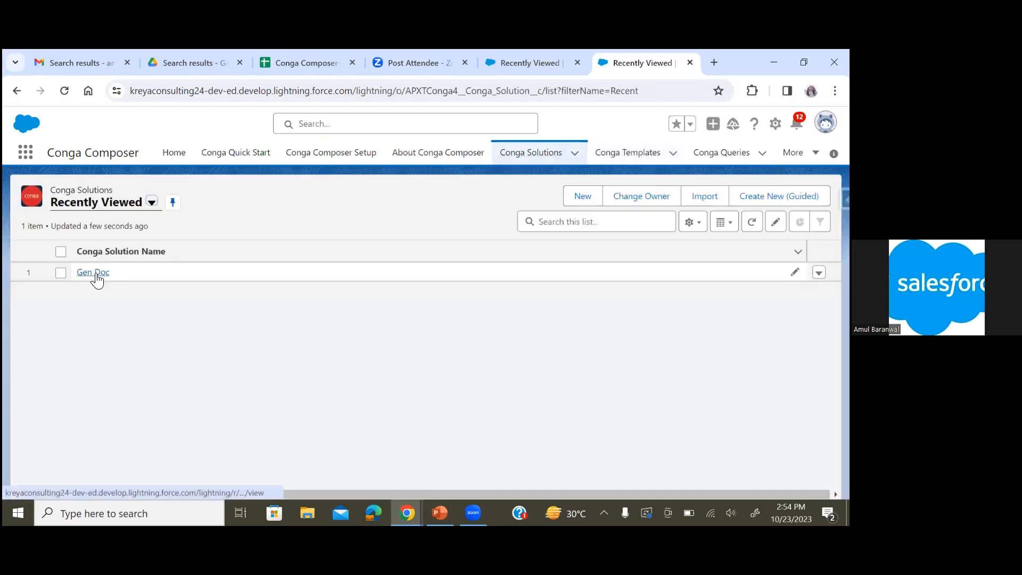
left_click(95, 273)
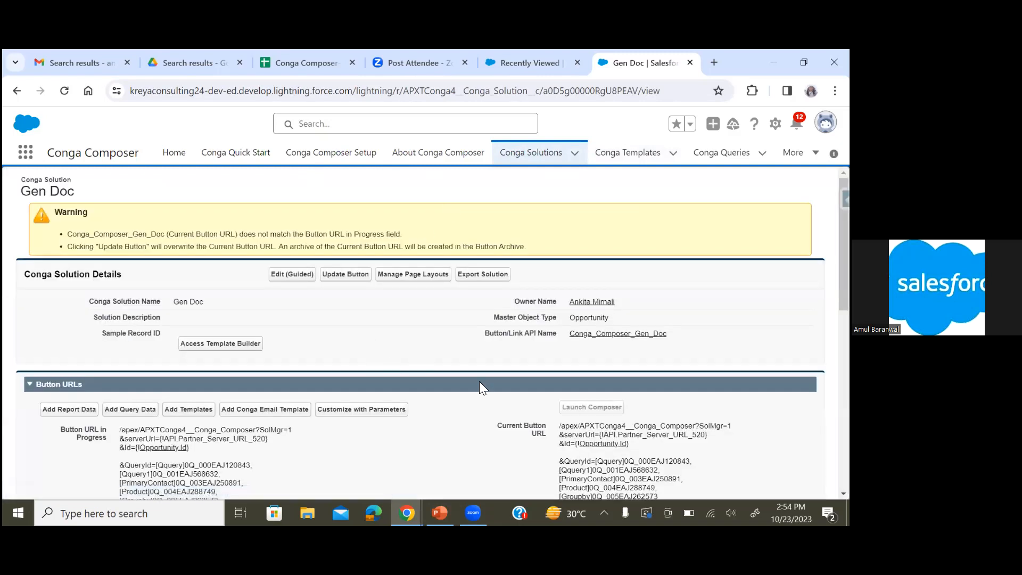
scroll(479, 382, "down", 2)
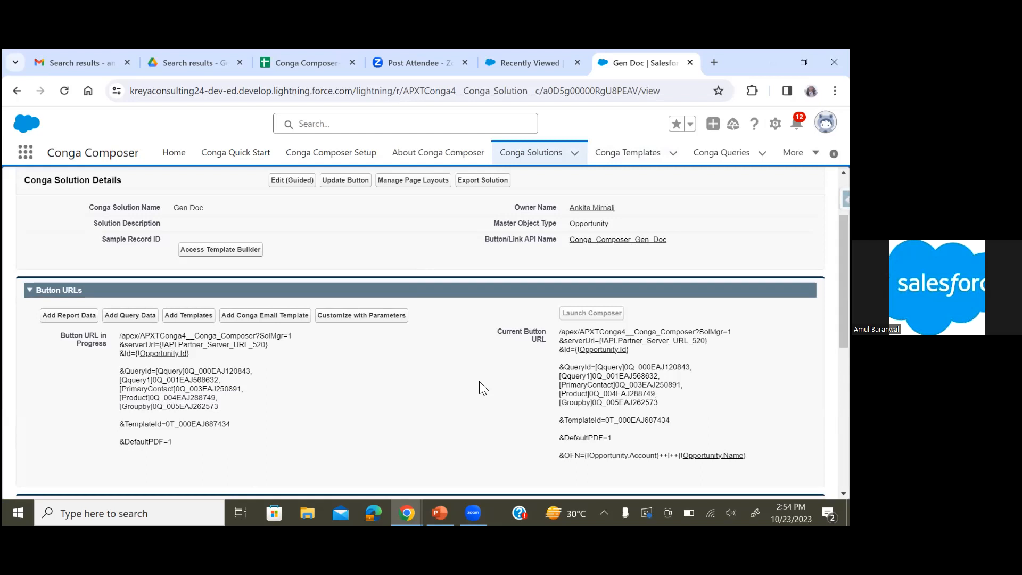
scroll(479, 381, "down", 1)
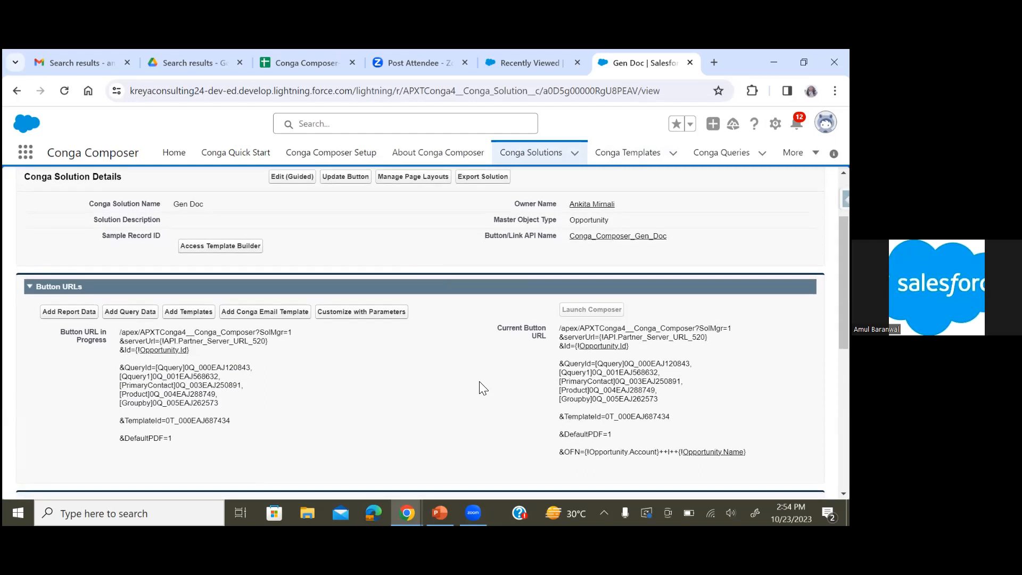
scroll(479, 381, "down", 1)
scroll(480, 381, "down", 3)
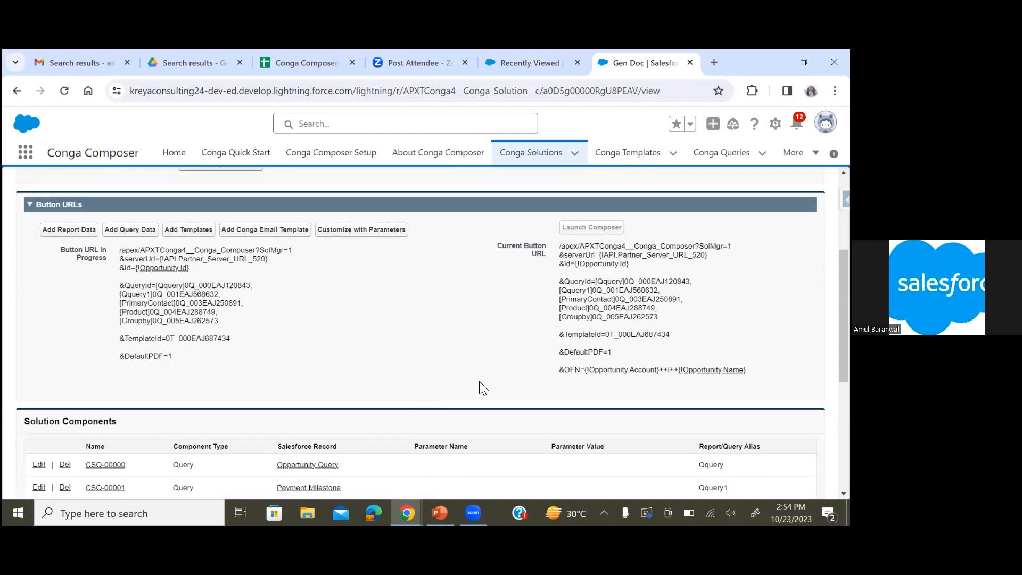
scroll(479, 381, "down", 1)
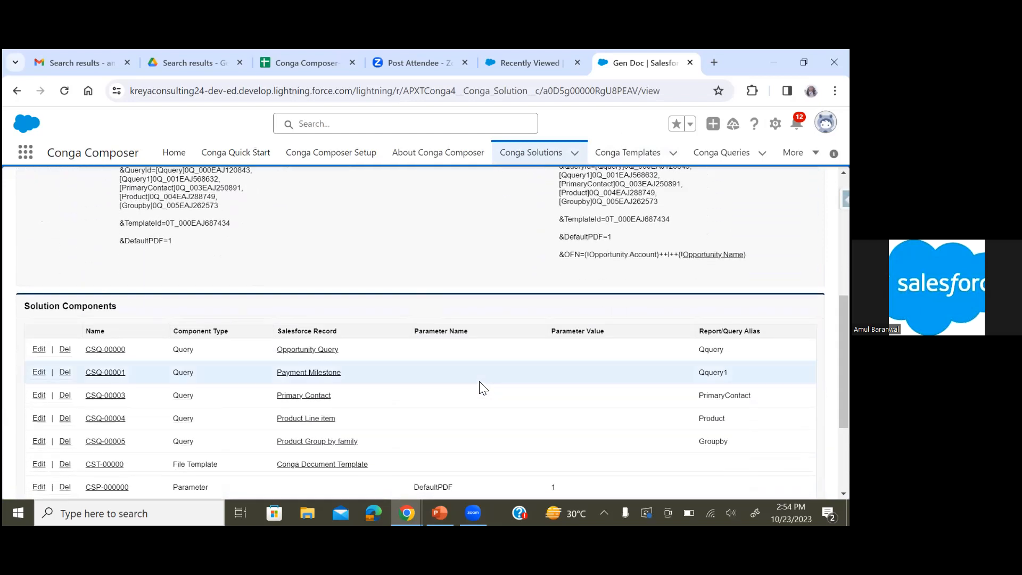
scroll(479, 381, "down", 1)
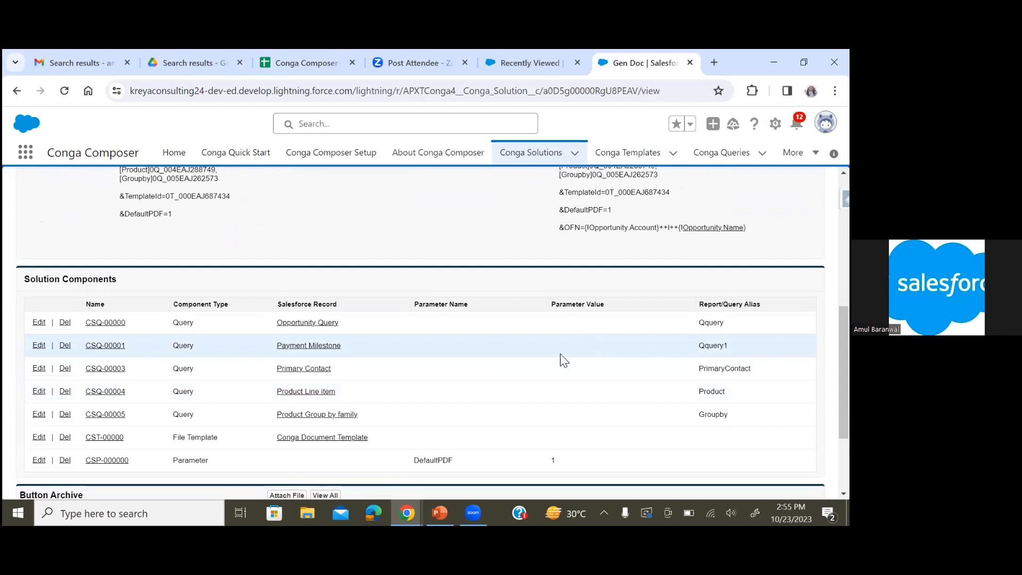
scroll(521, 437, "down", 1)
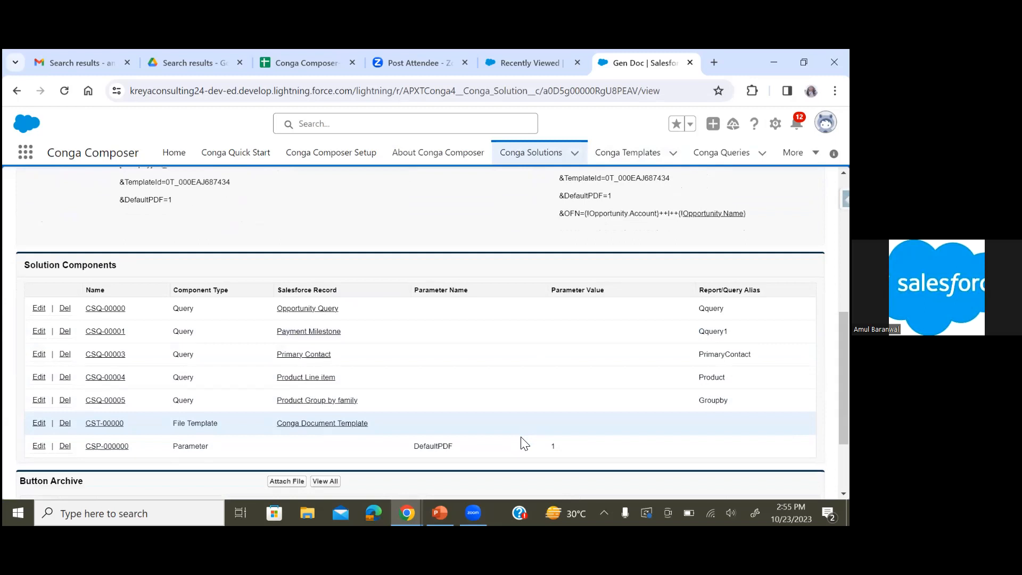
scroll(521, 436, "up", 1)
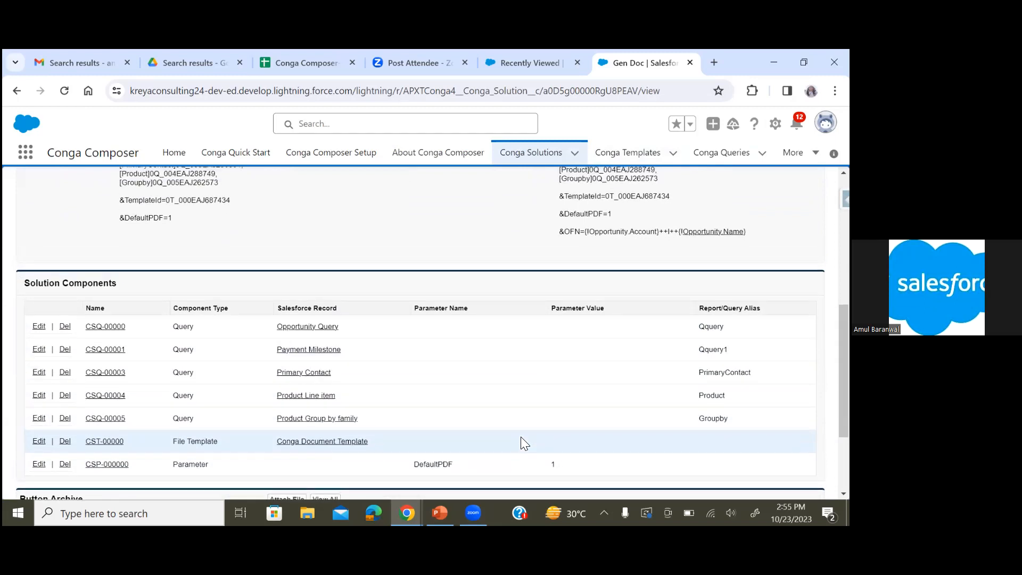
scroll(521, 438, "down", 2)
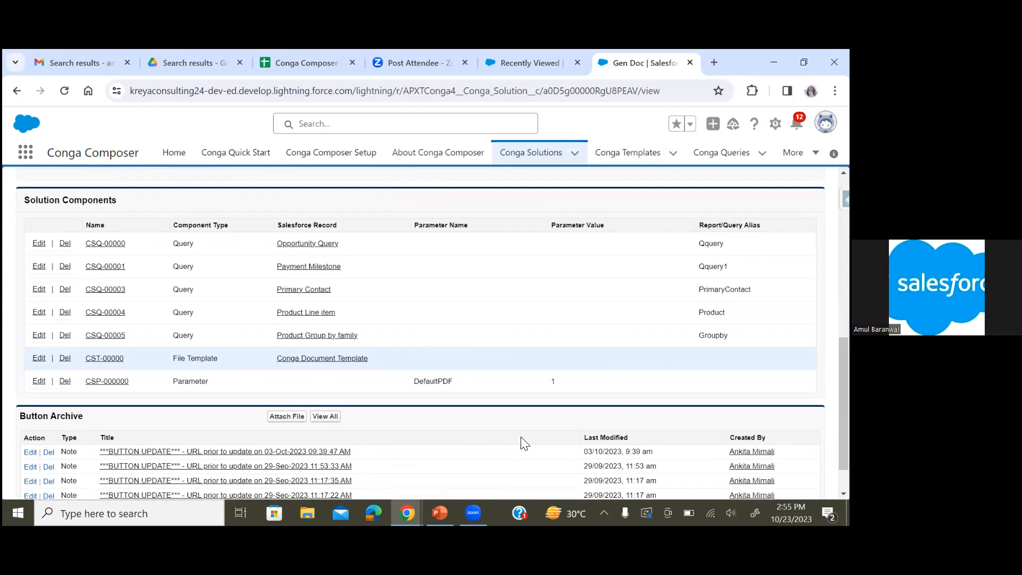
scroll(521, 437, "up", 1)
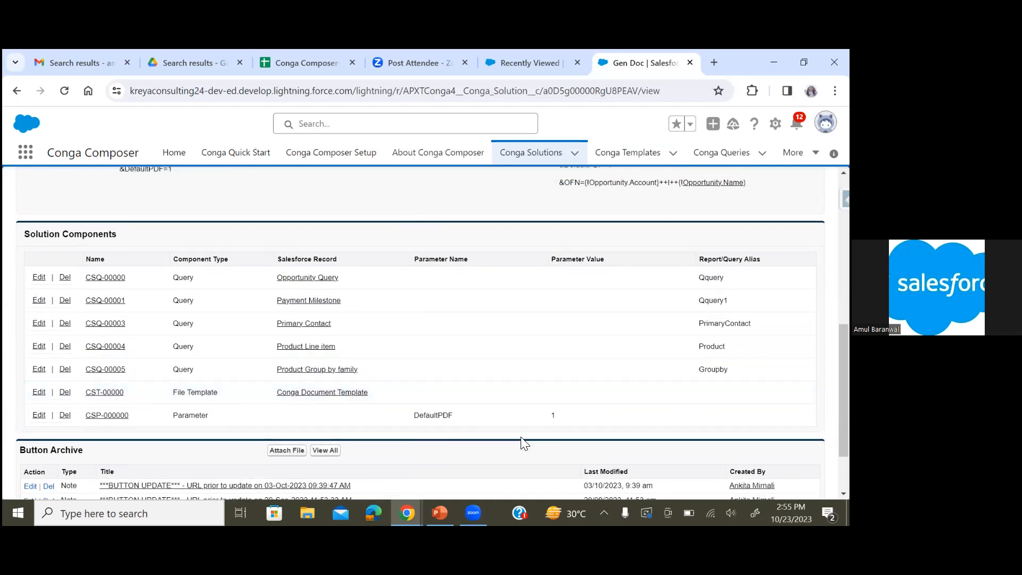
scroll(524, 443, "up", 5)
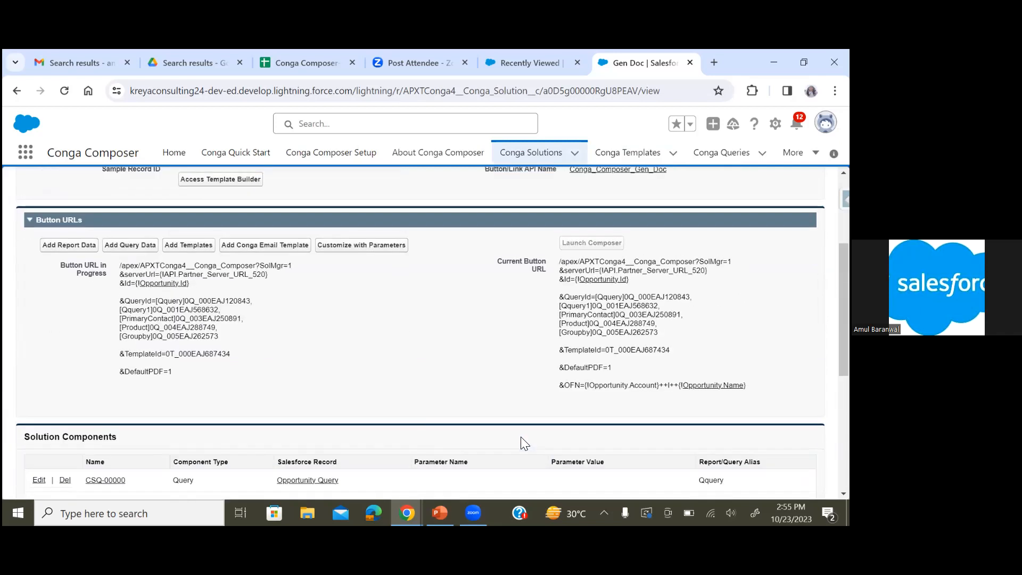
scroll(522, 438, "up", 1)
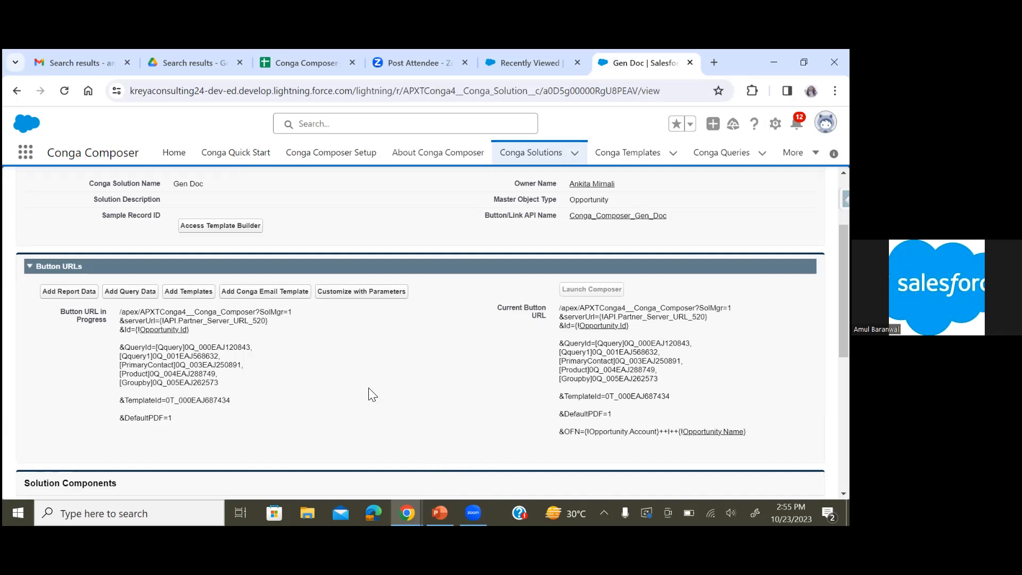
Open the Opportunities list in a new browser tab and switch to it
left_click(25, 154)
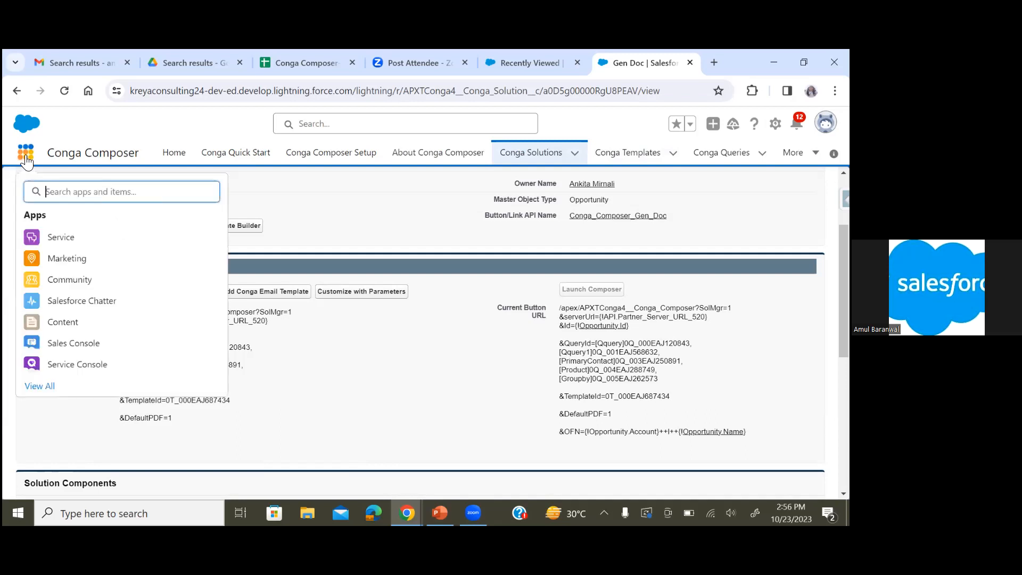
type("opp")
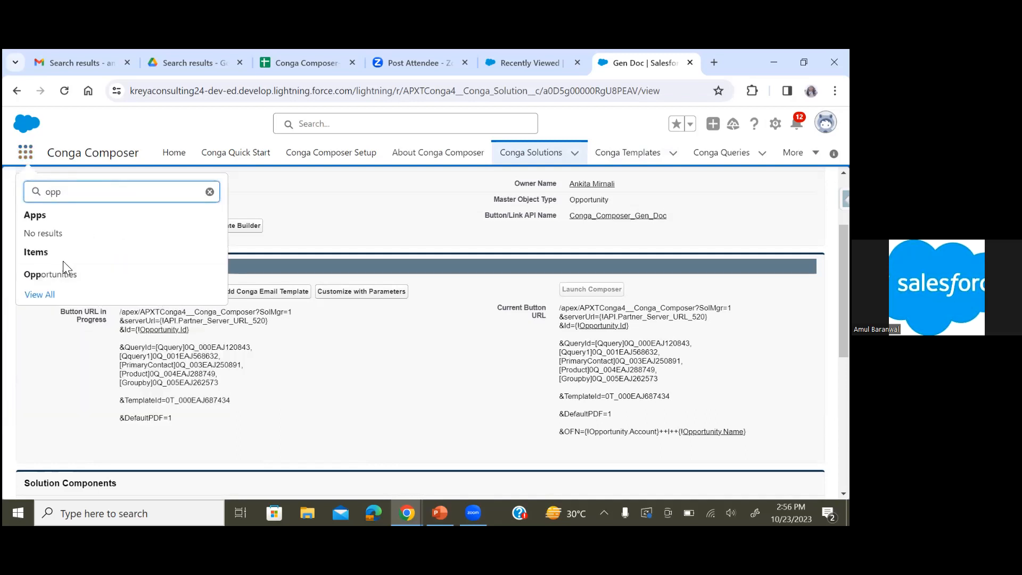
right_click(63, 273)
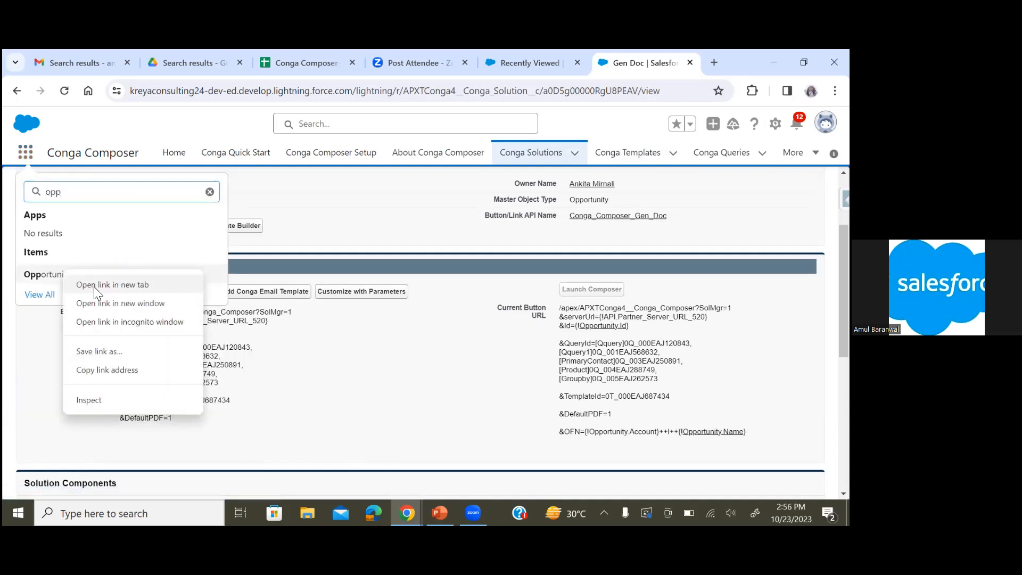
left_click(94, 286)
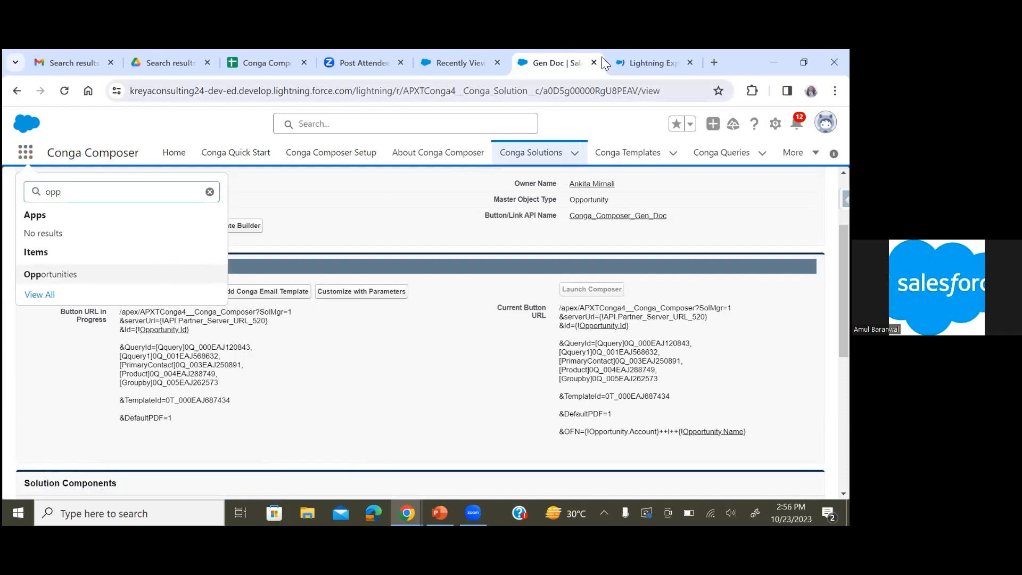
left_click(637, 49)
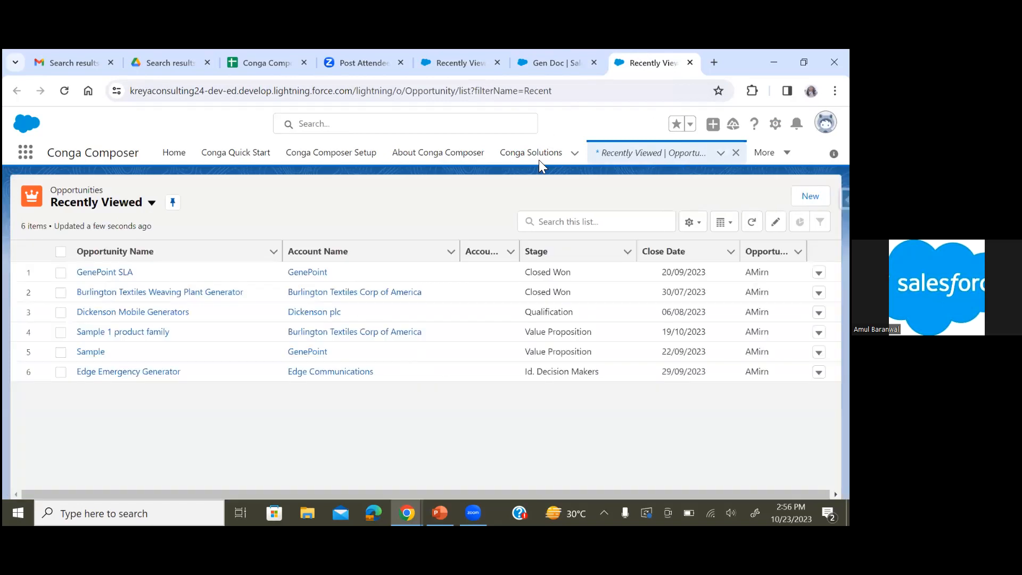
Open the GenePoint SLA opportunity and examine its details fields and related lists
left_click(108, 278)
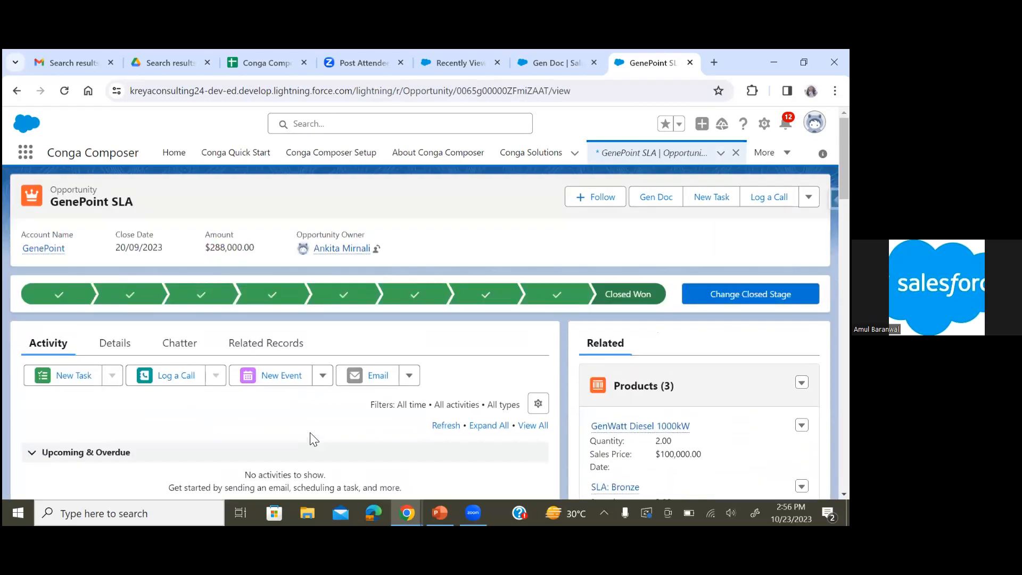
left_click(109, 343)
scroll(374, 451, "down", 3)
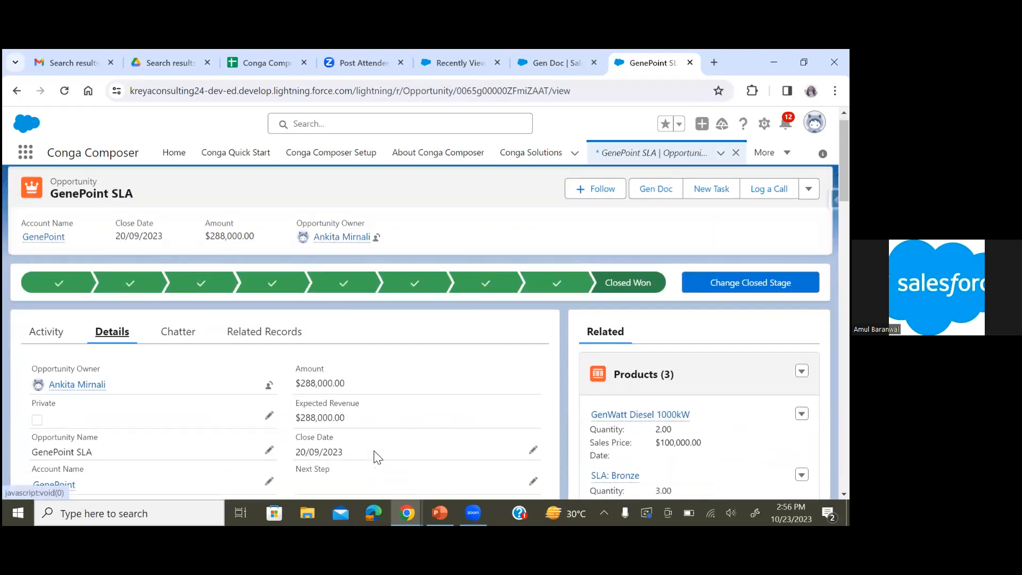
scroll(374, 451, "down", 5)
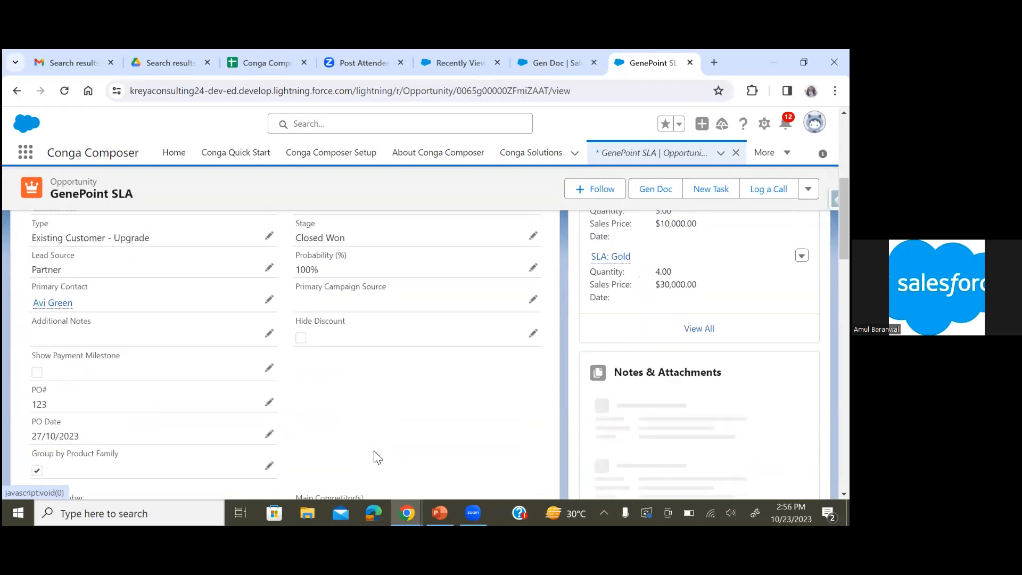
scroll(374, 452, "up", 3)
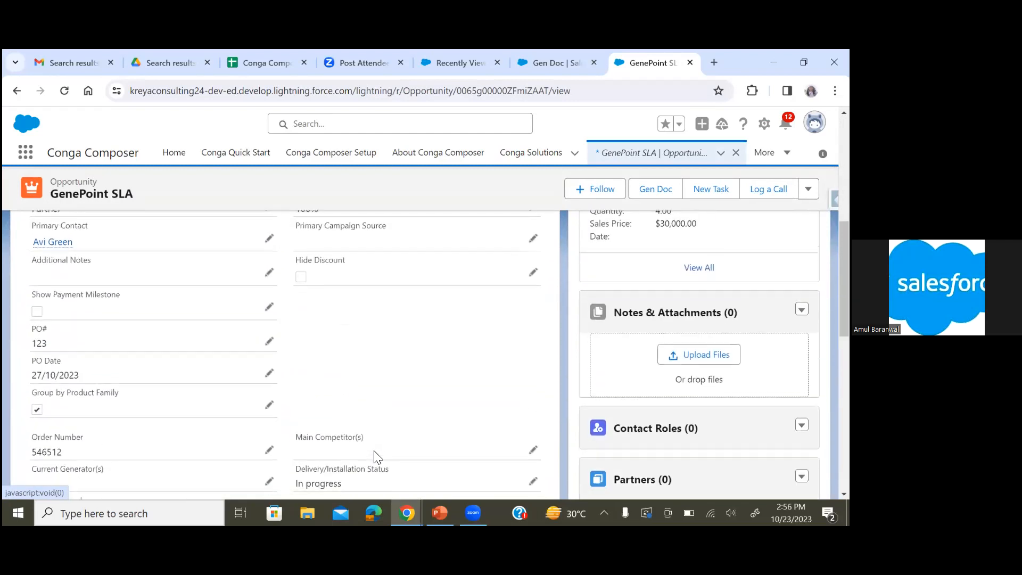
scroll(378, 457, "up", 1)
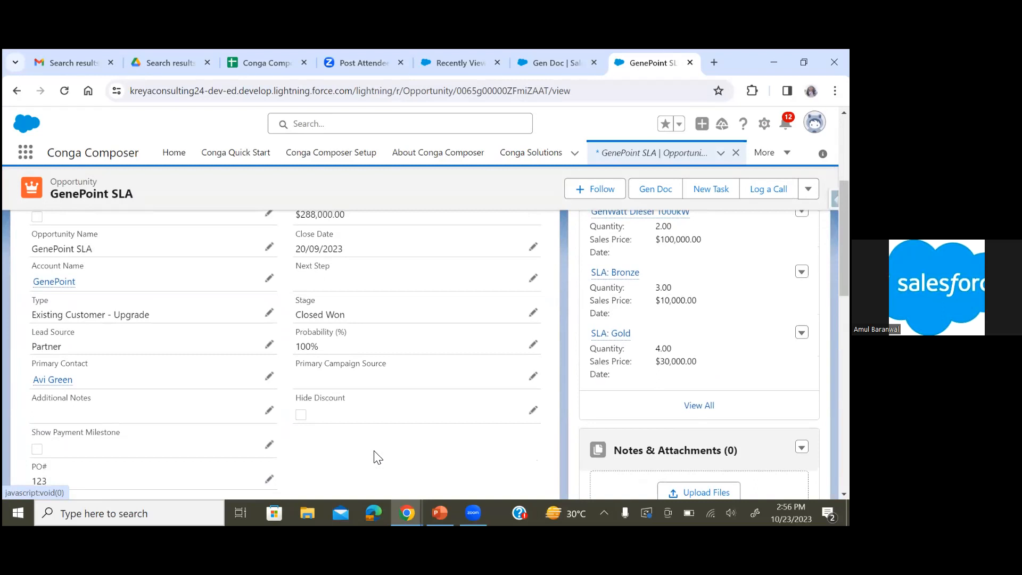
scroll(378, 457, "down", 8)
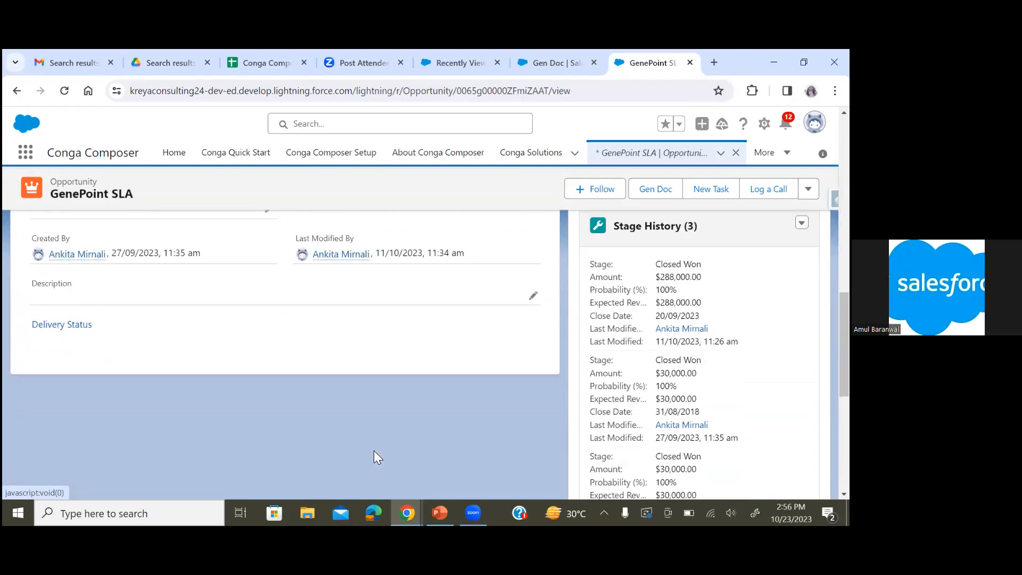
scroll(374, 450, "down", 3)
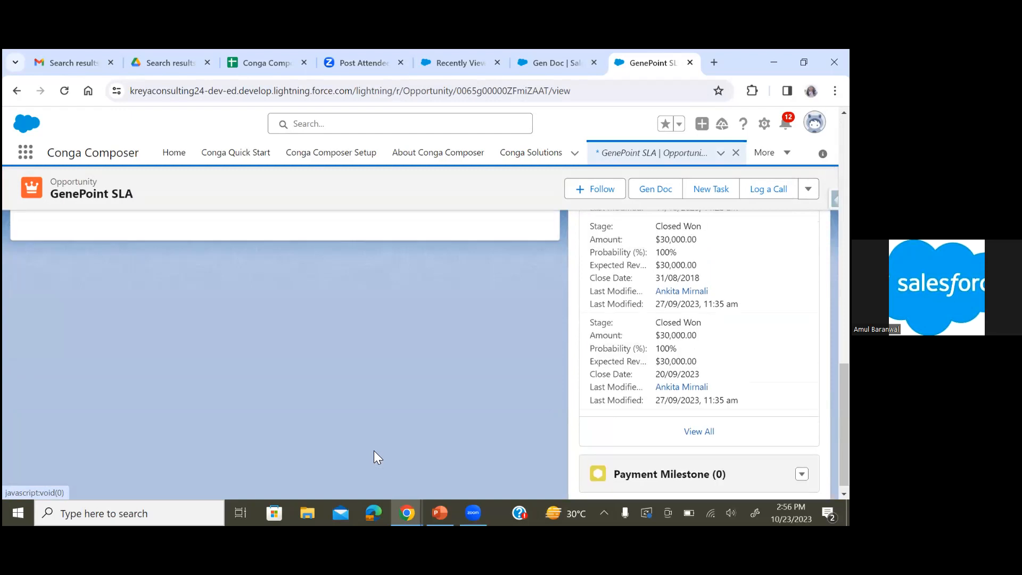
scroll(374, 451, "up", 3)
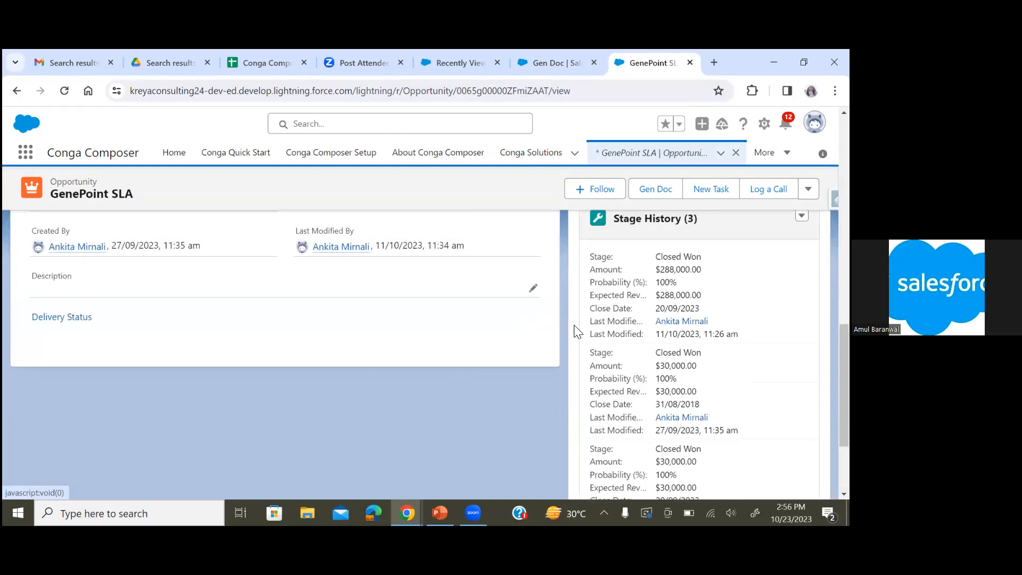
scroll(575, 330, "up", 2)
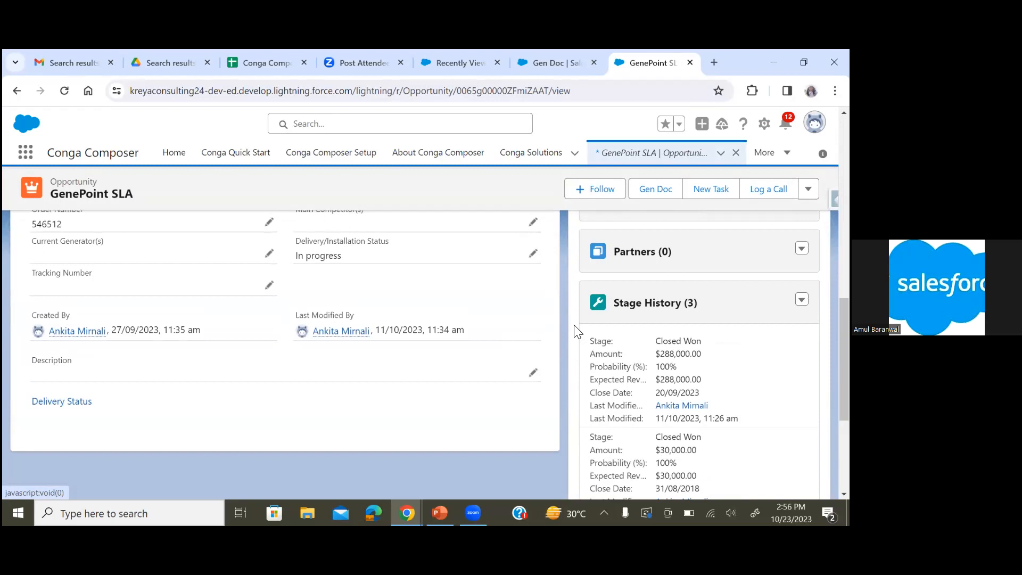
scroll(668, 389, "down", 2)
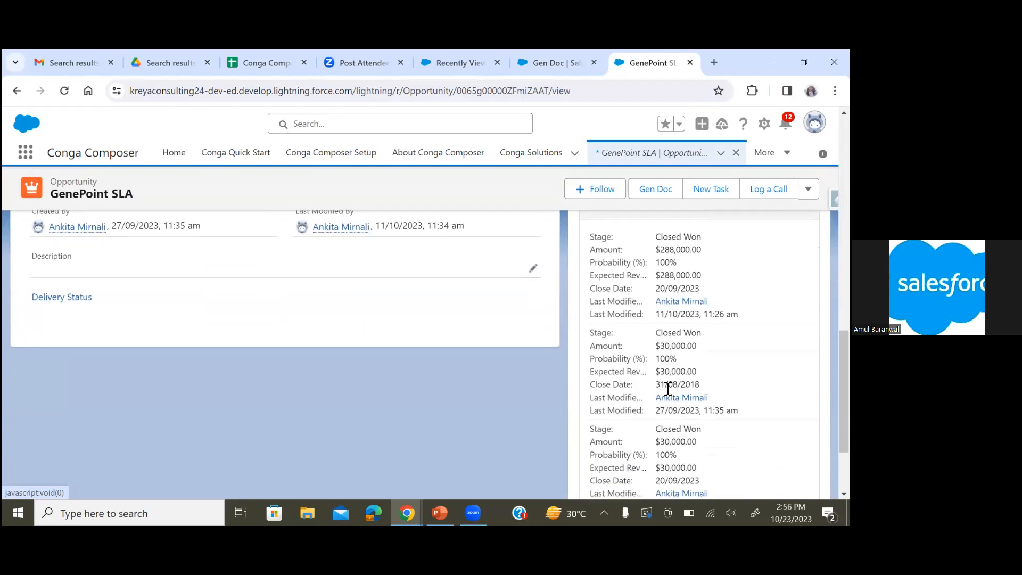
scroll(668, 389, "down", 2)
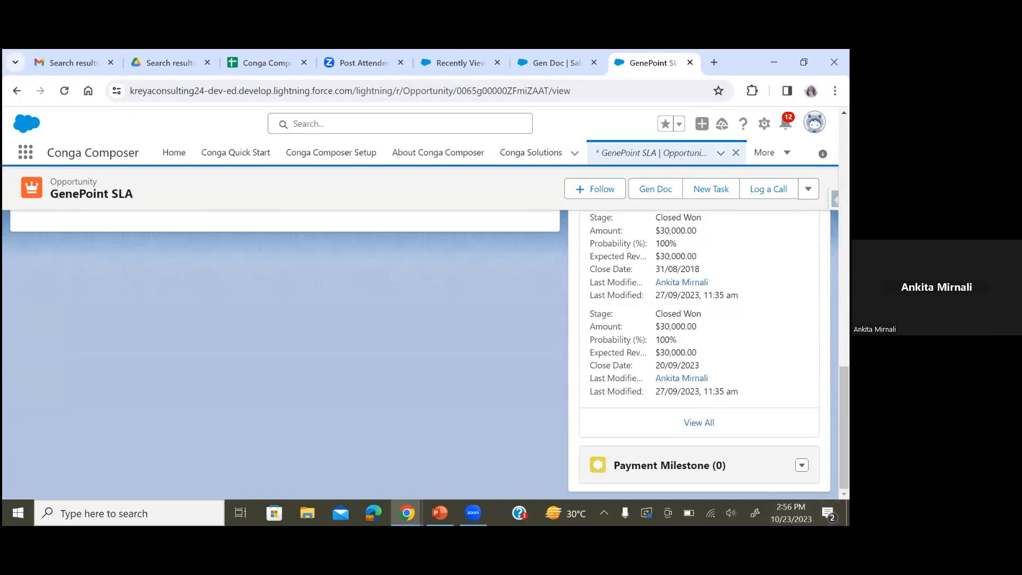
left_click(802, 465)
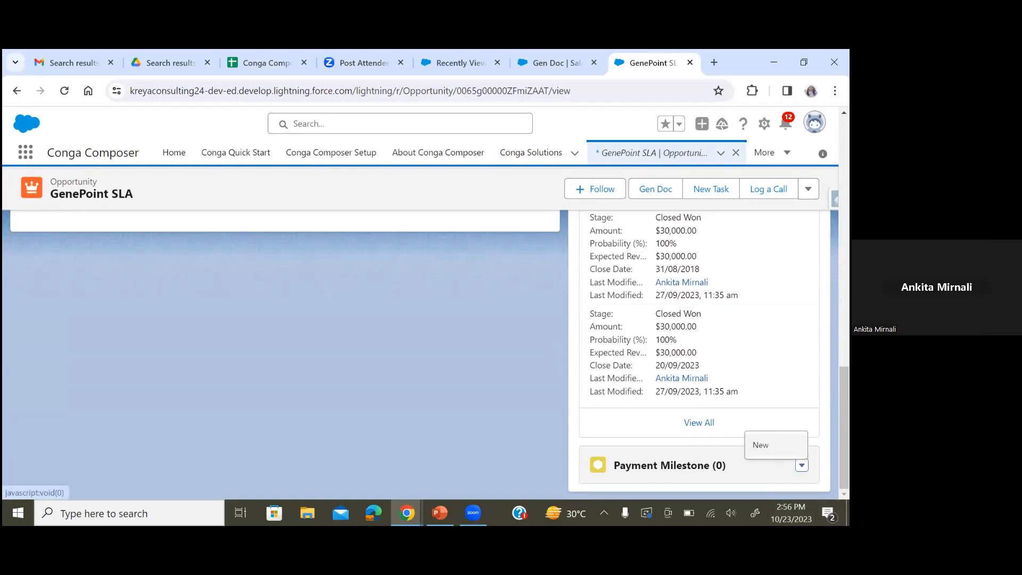
left_click(760, 445)
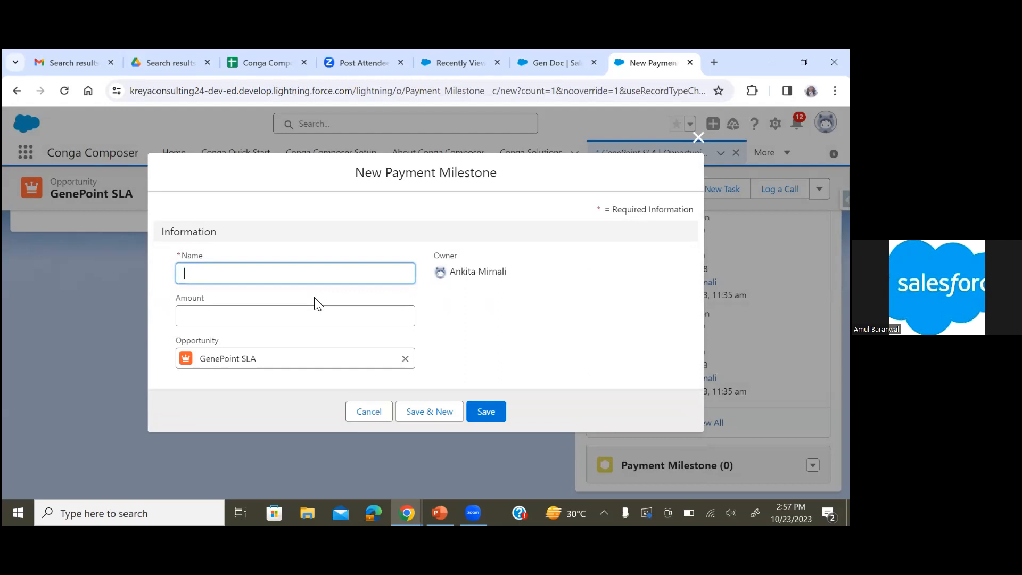
type("i")
key("BackSpace")
type("Intial")
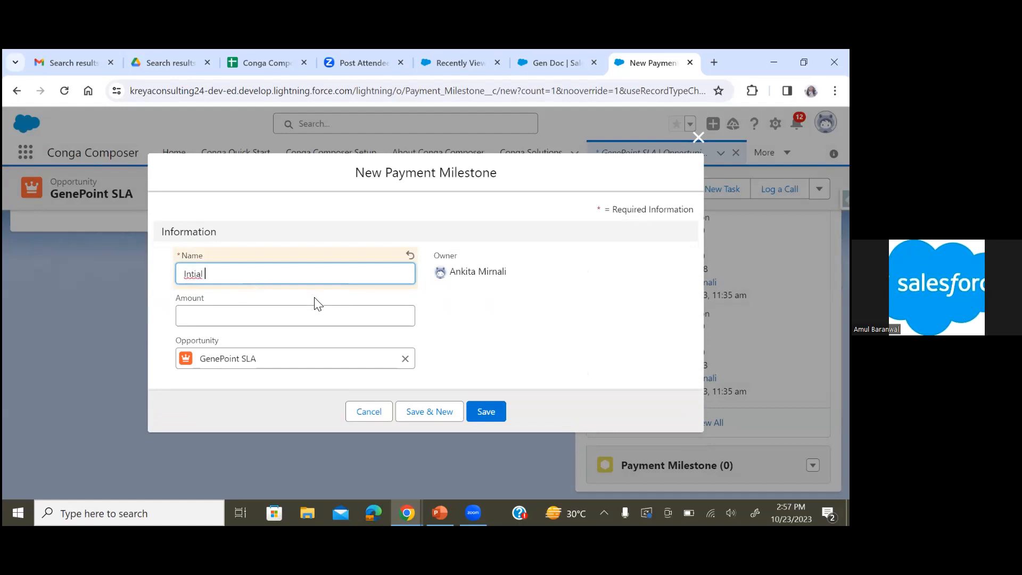
key("BackSpace")
key("BackSpace")
key("BackSpace")
key("BackSpace")
key("BackSpace")
key("BackSpace")
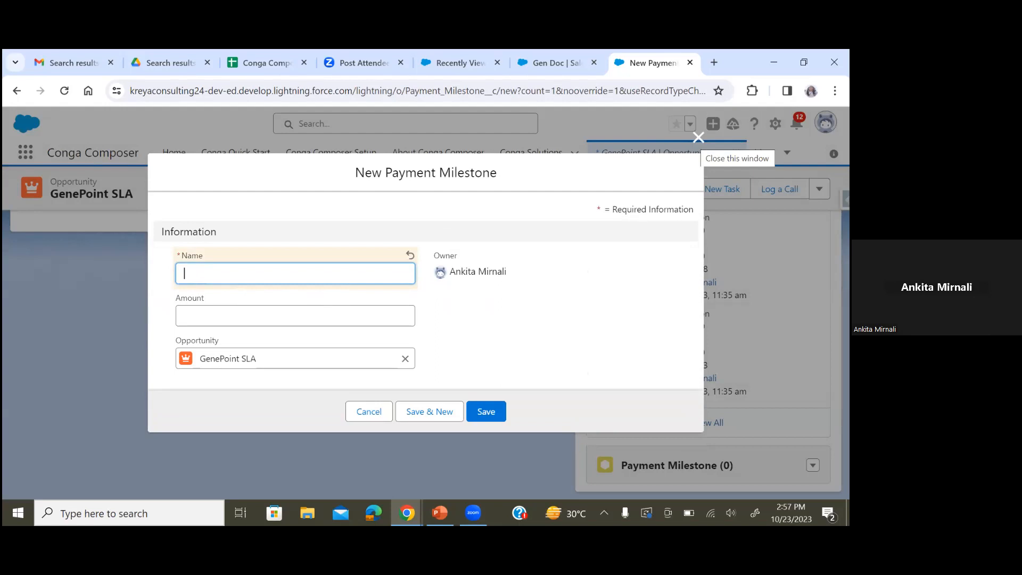
left_click(699, 137)
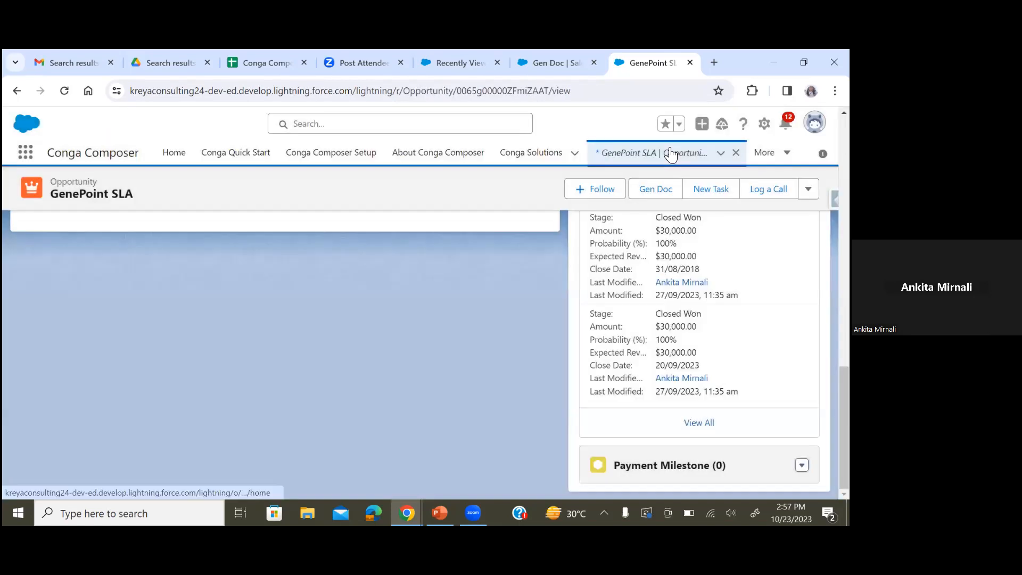
Open the Sample 1 product family opportunity and check its Payment Milestone related list
left_click(671, 153)
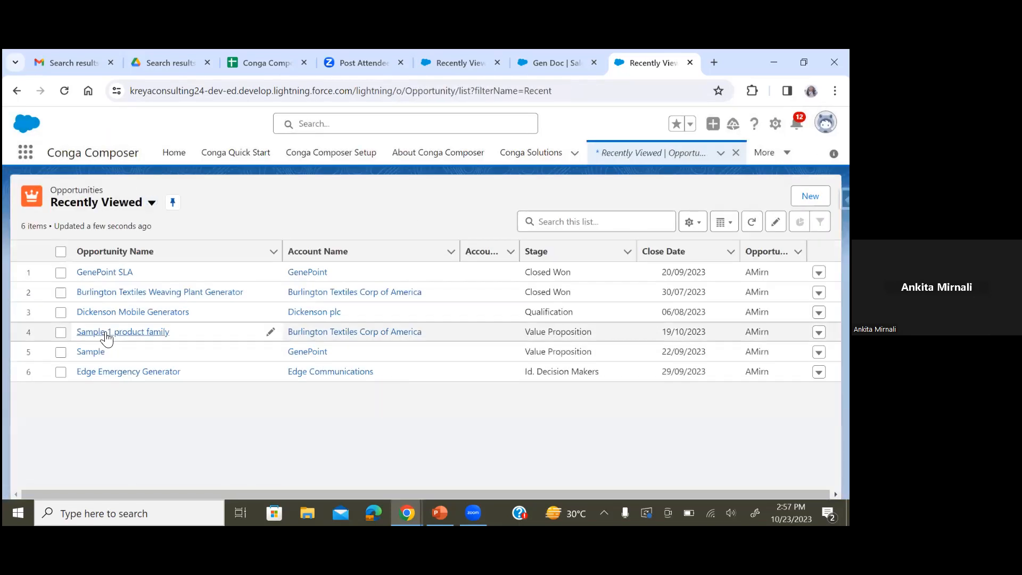
left_click(106, 333)
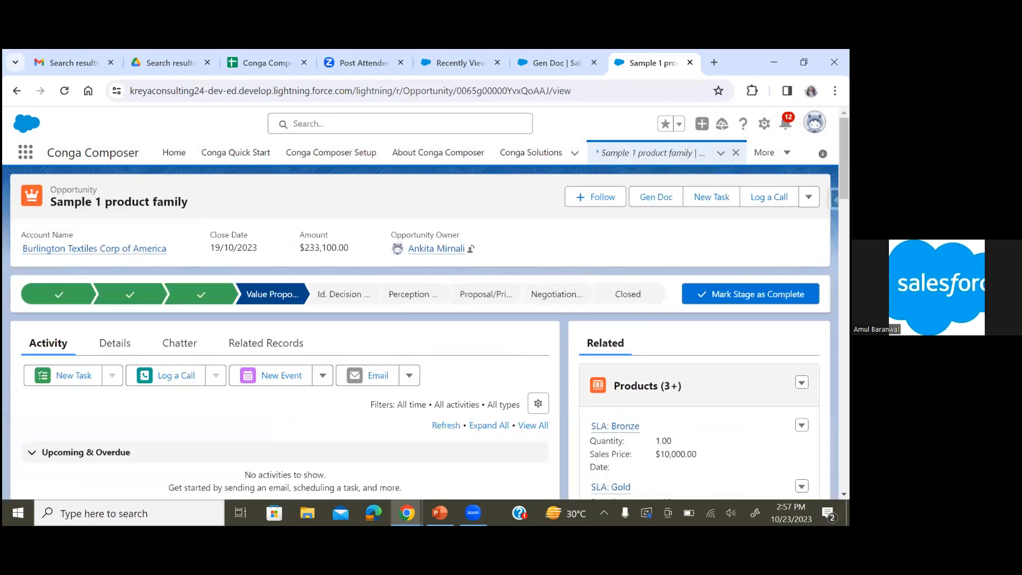
scroll(426, 330, "down", 10)
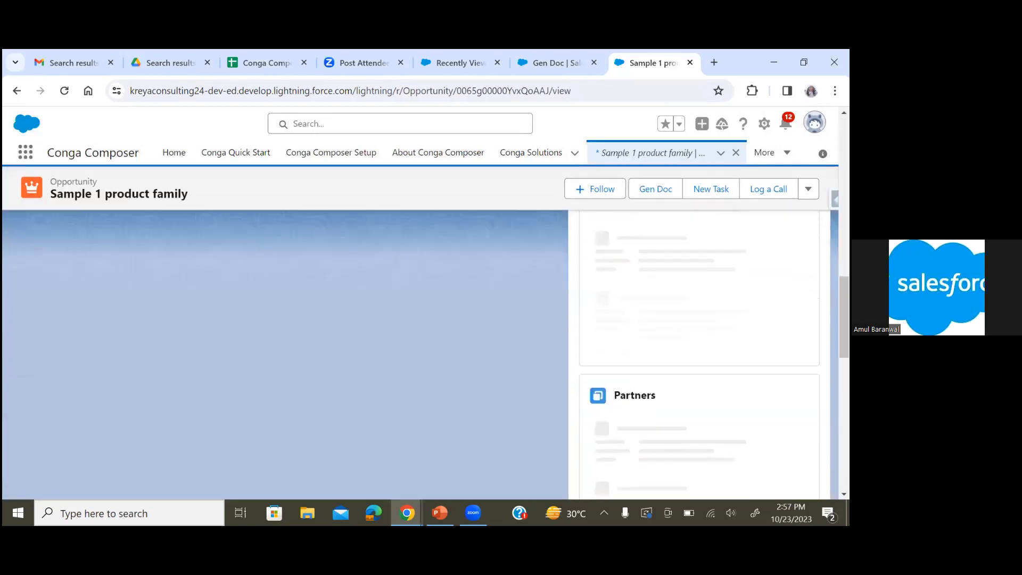
scroll(699, 352, "down", 5)
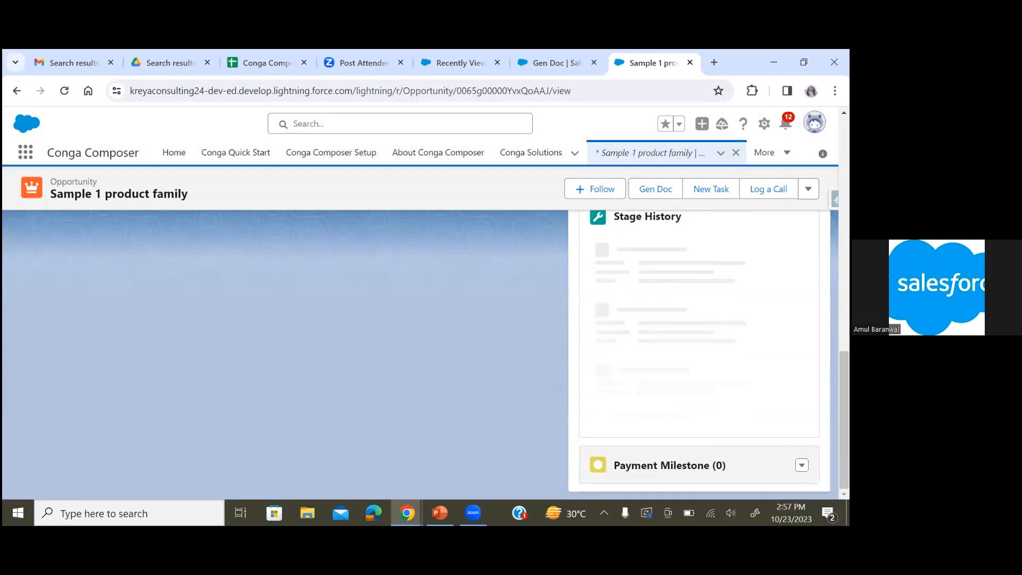
scroll(699, 330, "up", 6)
left_click(661, 155)
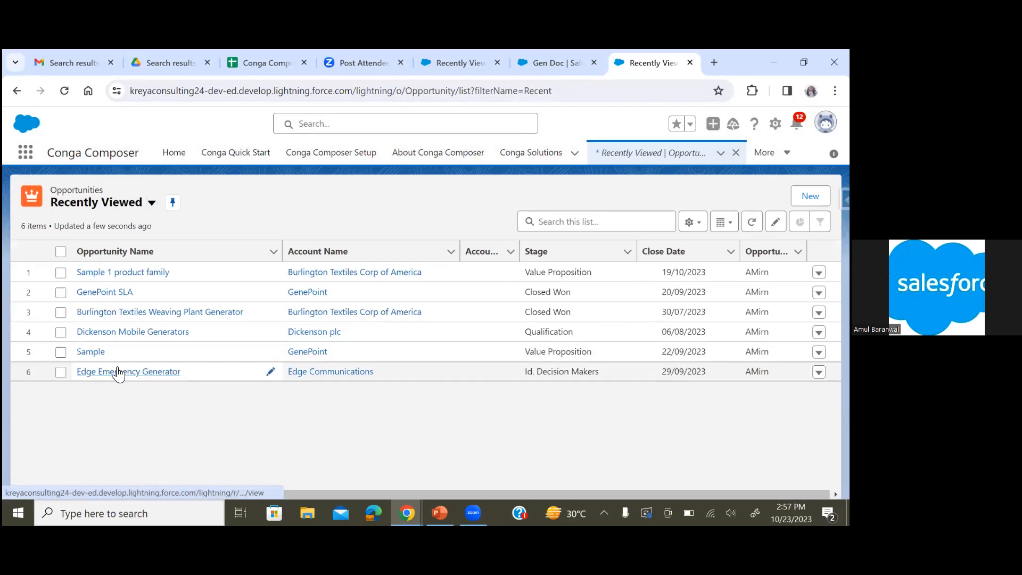
Open the Edge Emergency Generator opportunity and check its Payment Milestone related list
left_click(118, 371)
scroll(426, 355, "down", 10)
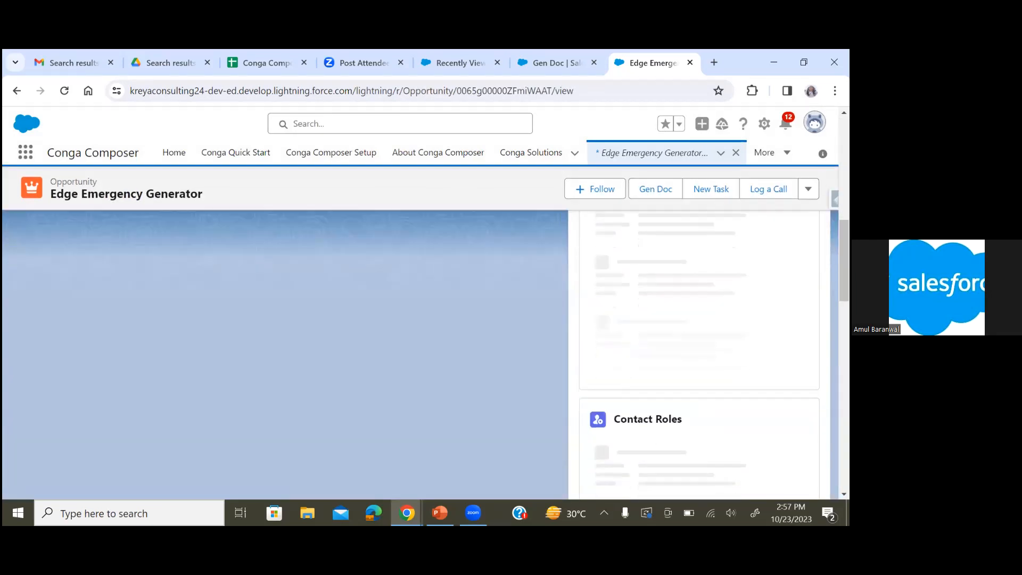
scroll(681, 373, "down", 3)
scroll(681, 372, "up", 1)
scroll(682, 373, "down", 2)
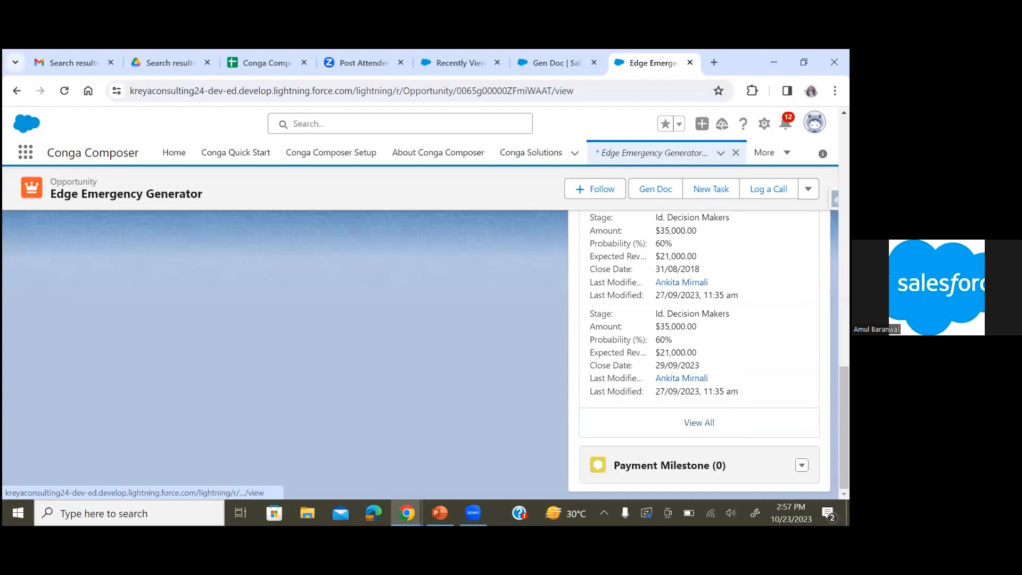
left_click(650, 154)
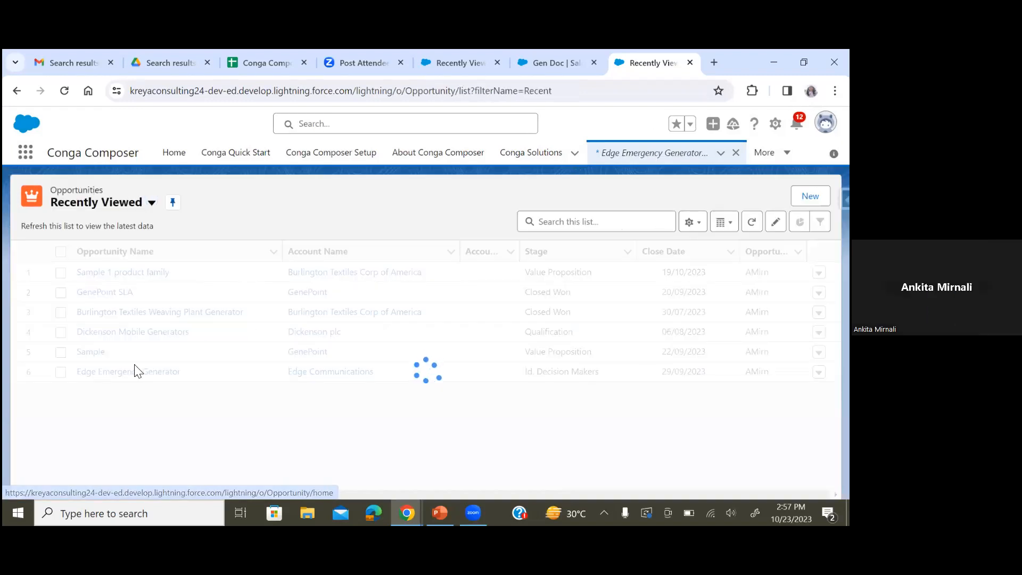
Open the Sample opportunity and add a Payment Milestone named Advance Payment with an amount of 2000
left_click(91, 372)
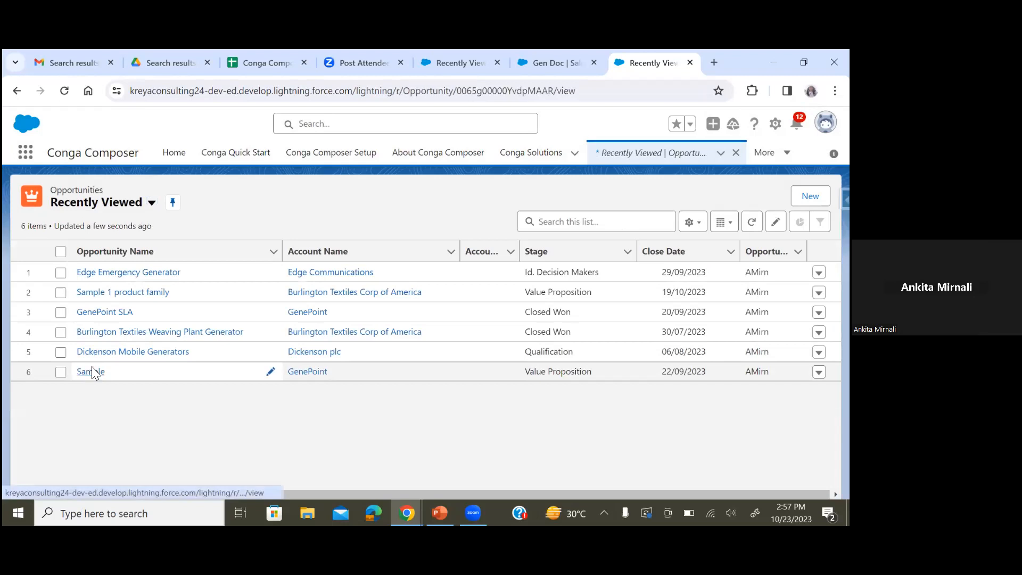
scroll(421, 351, "down", 10)
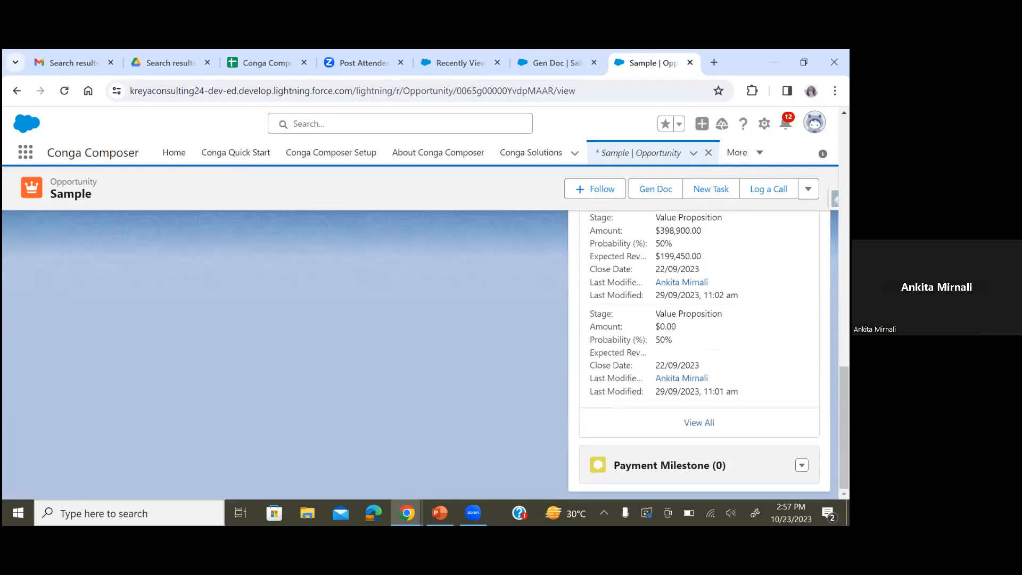
left_click(802, 465)
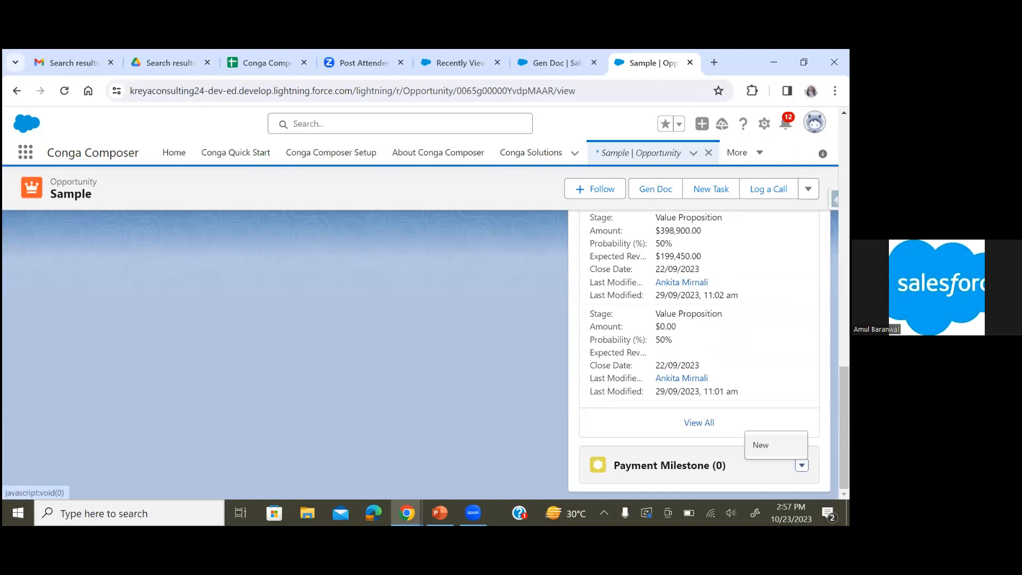
left_click(760, 446)
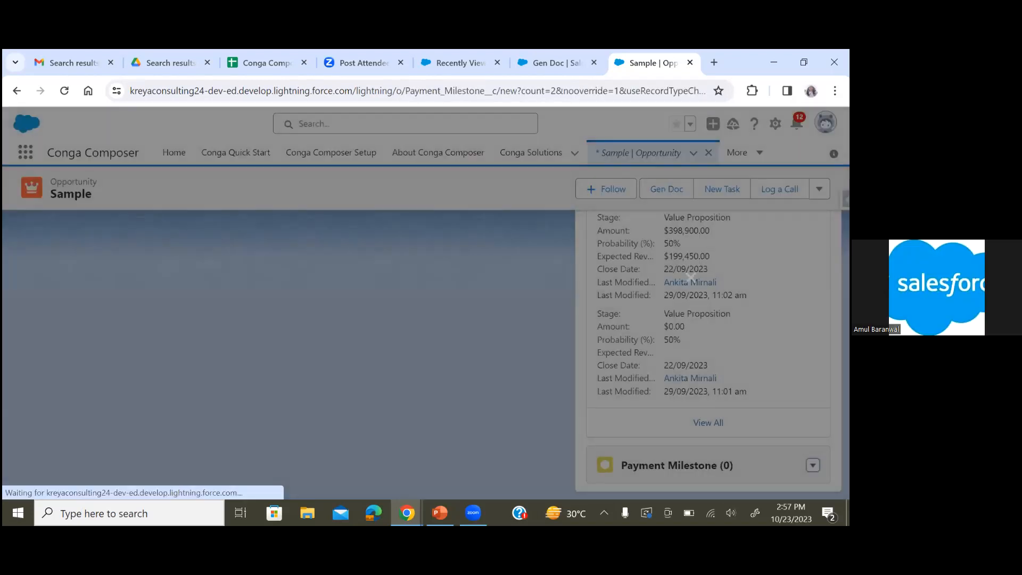
type("A")
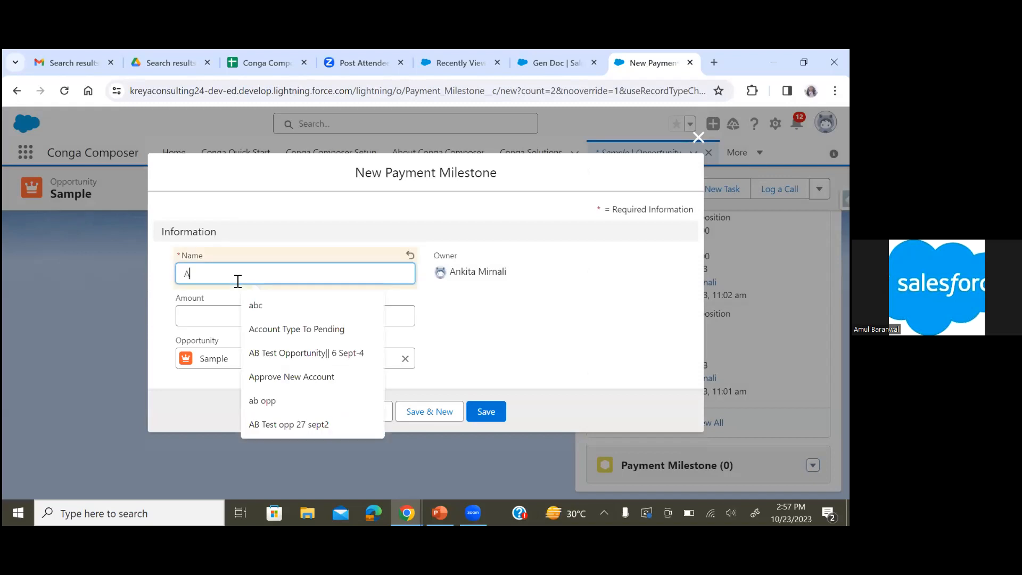
type("dvan")
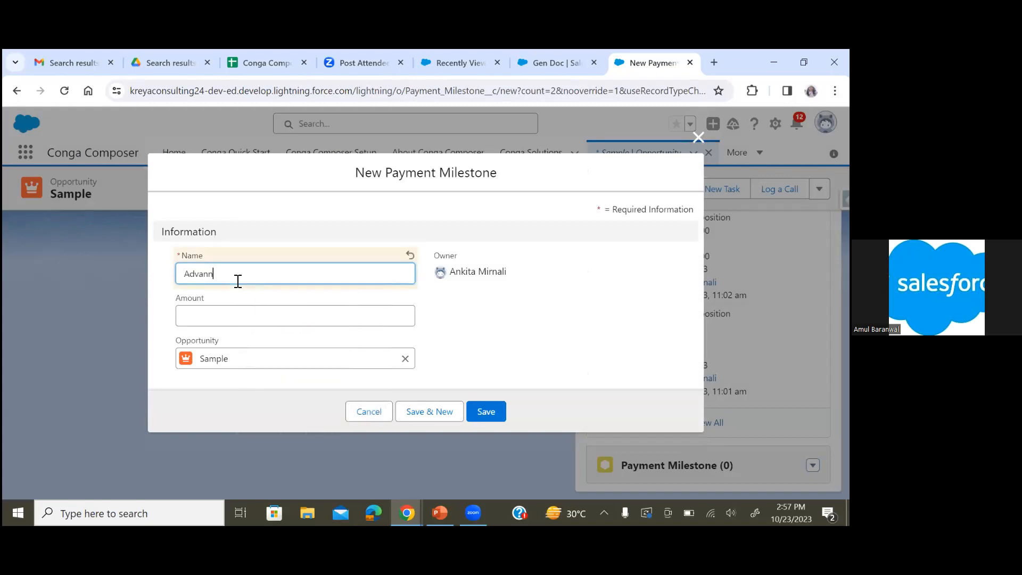
type("ce Pa")
type("yment")
left_click(215, 321)
type("2000")
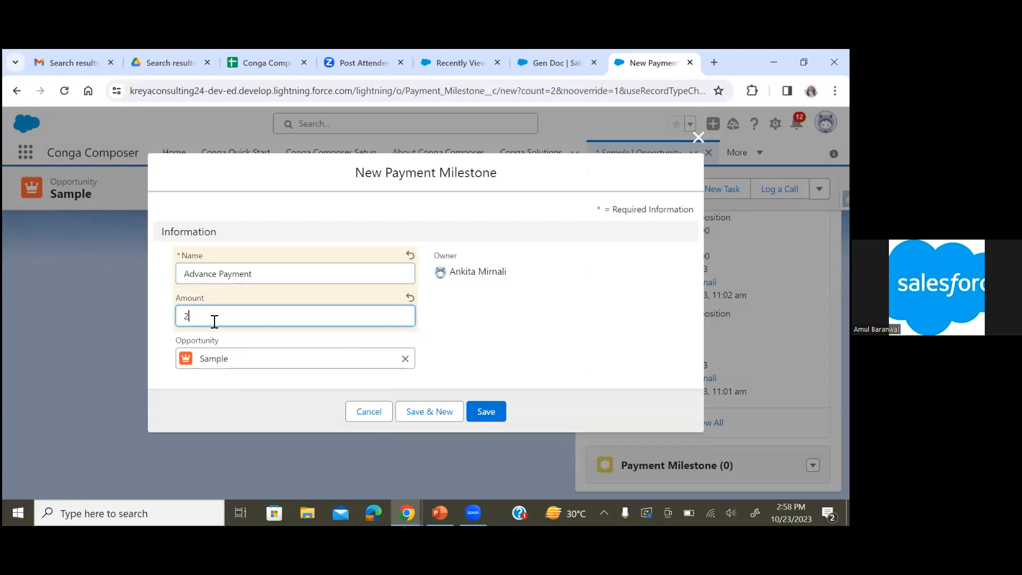
left_click(460, 345)
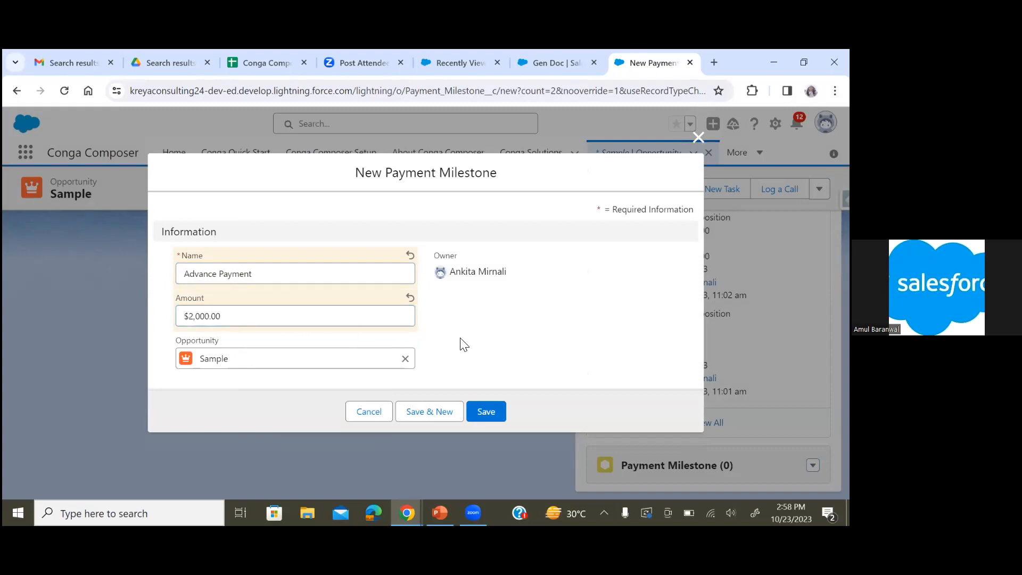
left_click(490, 416)
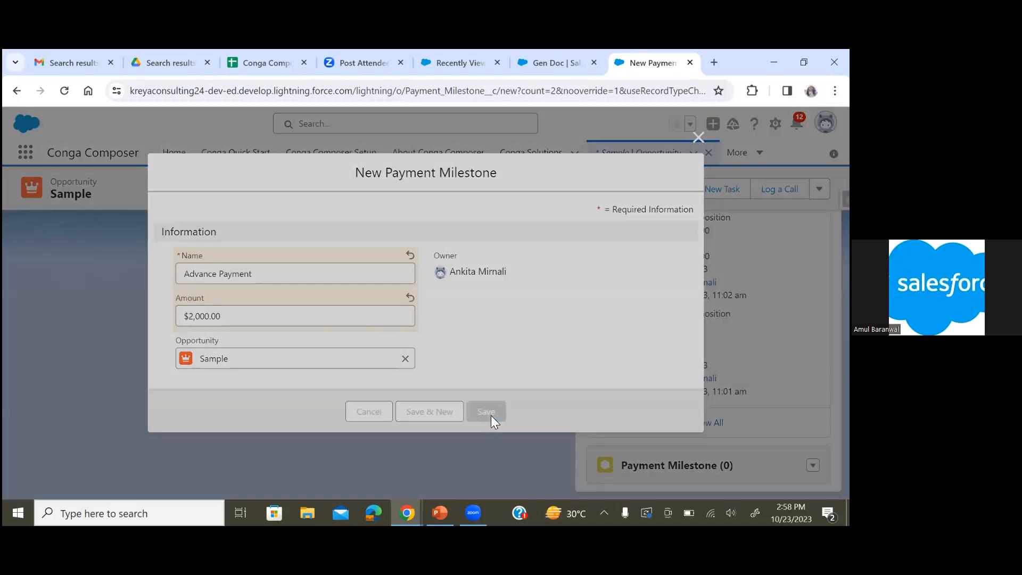
Run Gen Doc on the Sample opportunity and merge and download the Conga Document Template as a PDF
scroll(321, 349, "down", 1)
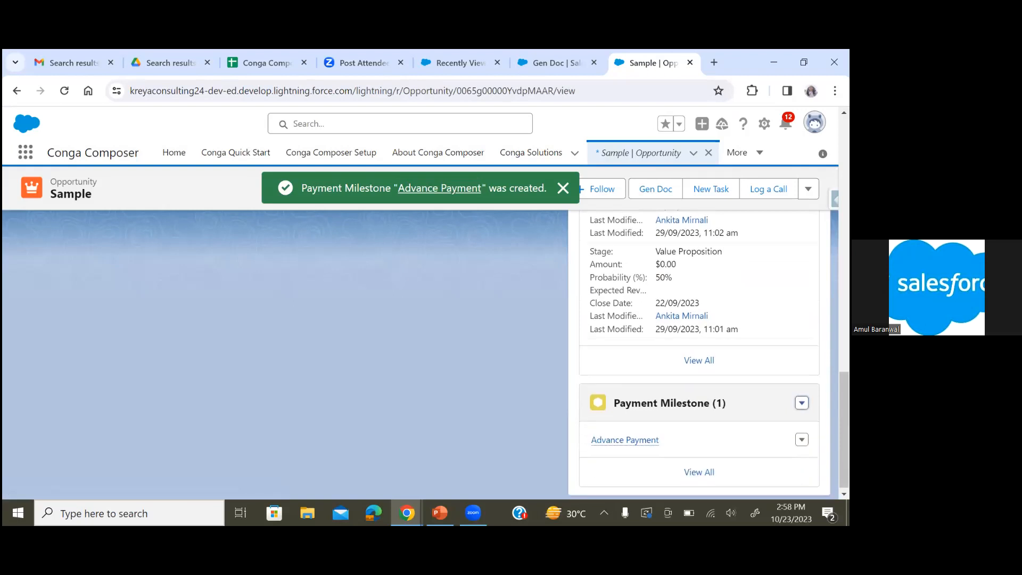
scroll(322, 348, "up", 8)
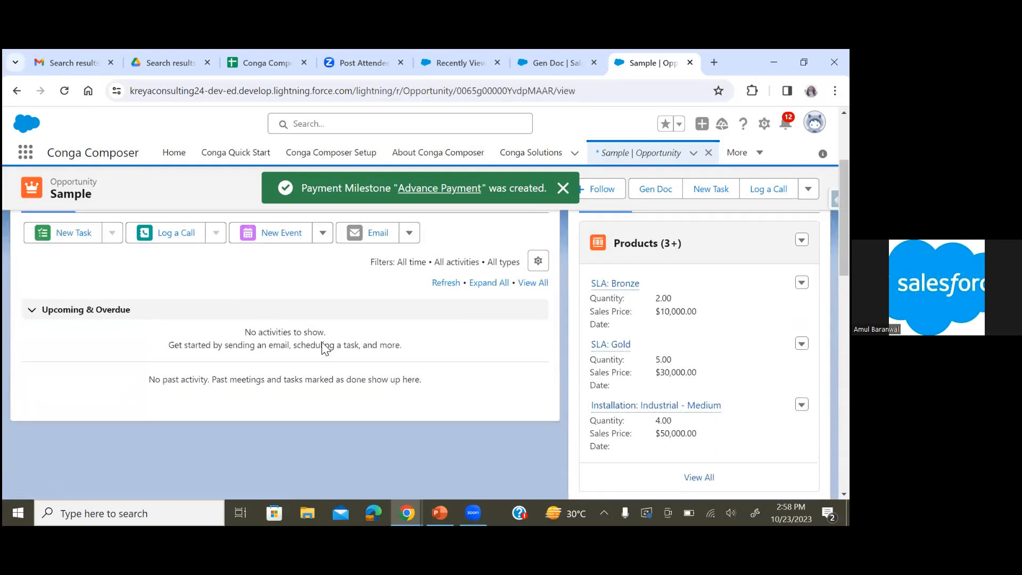
left_click(110, 346)
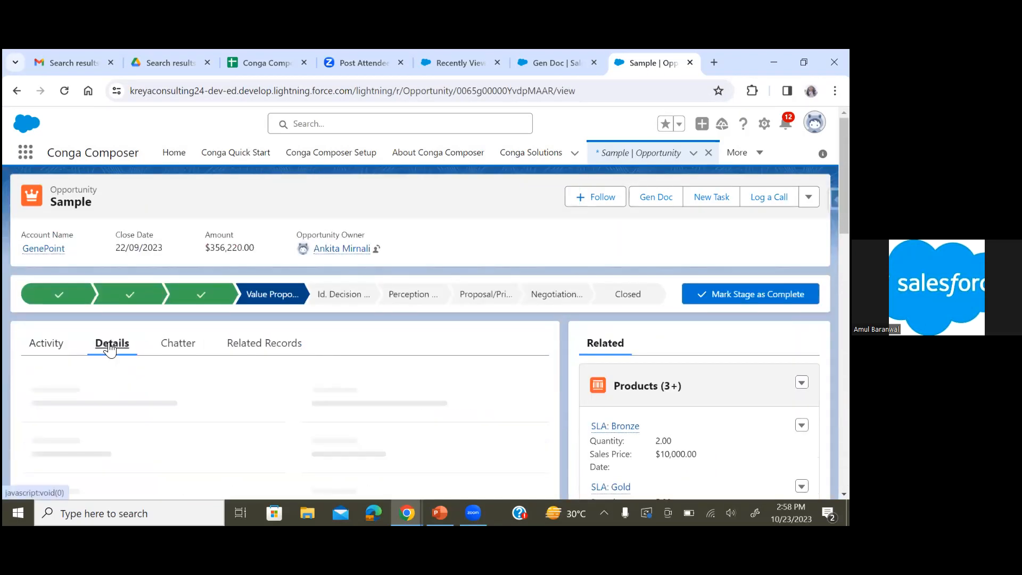
left_click(647, 198)
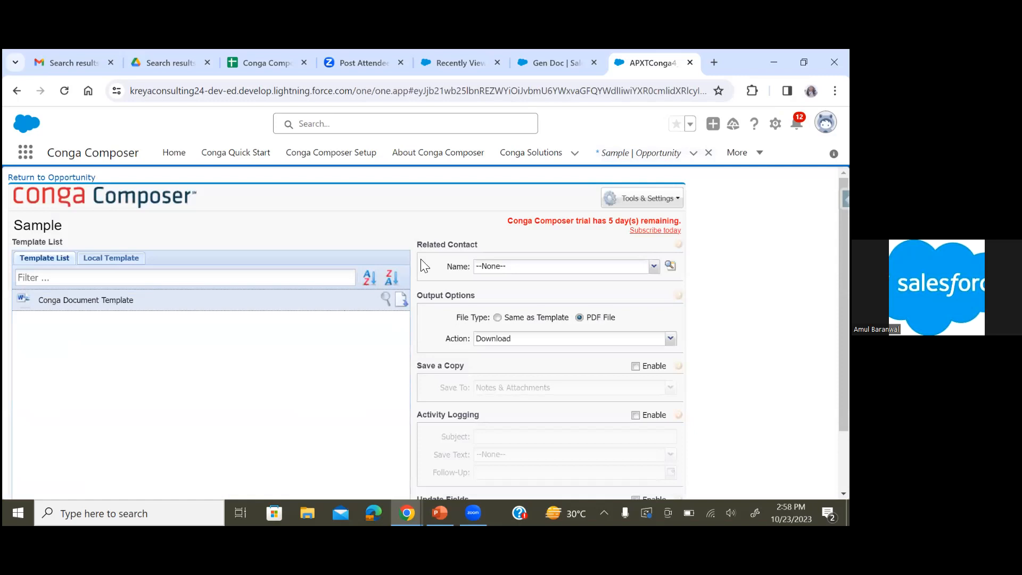
scroll(326, 405, "down", 2)
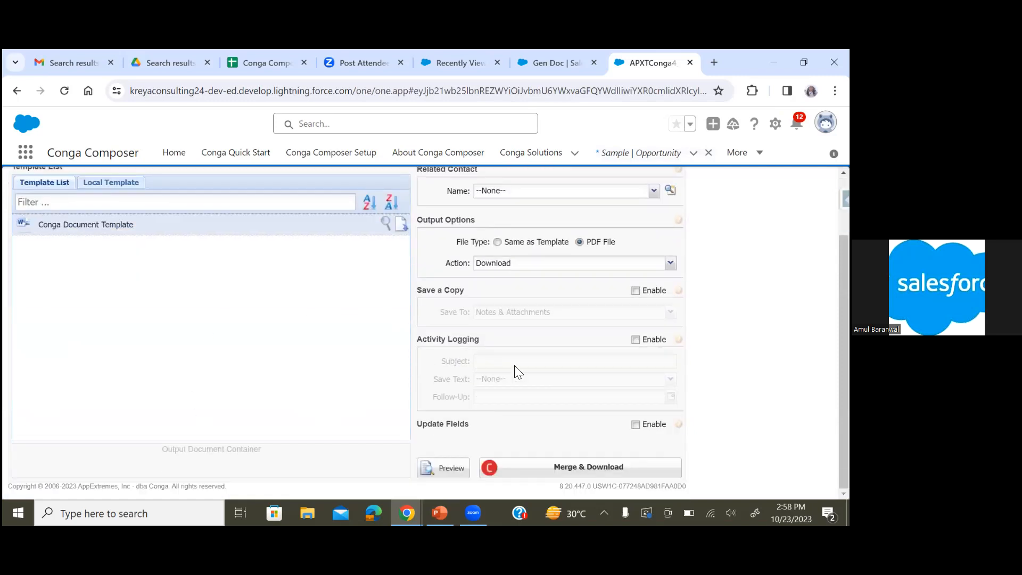
scroll(595, 354, "up", 1)
scroll(596, 354, "down", 1)
left_click(550, 471)
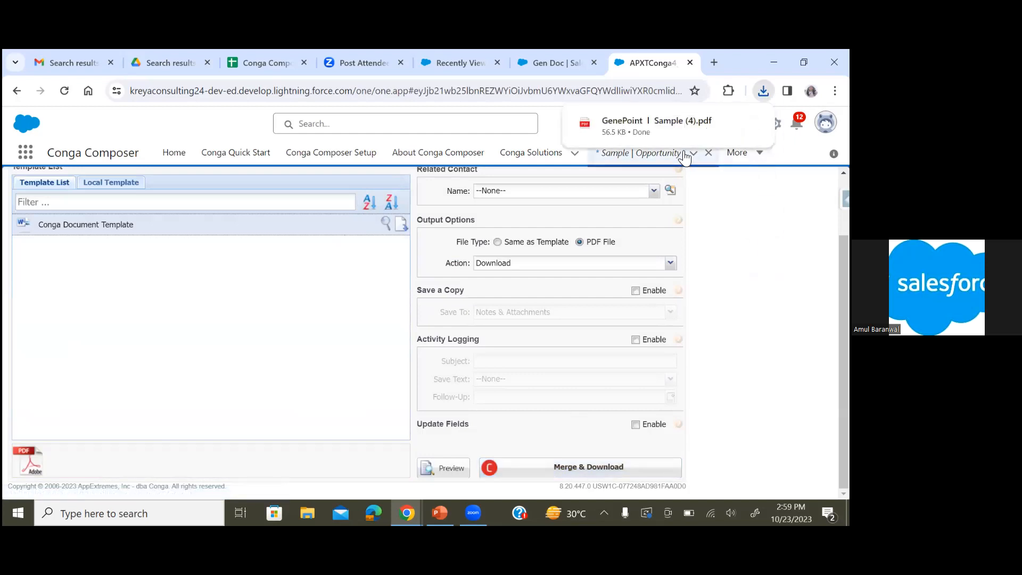
Open the downloaded GenePoint | Sample (4).pdf and review its account details, product lines and total
mouse_move(678, 124)
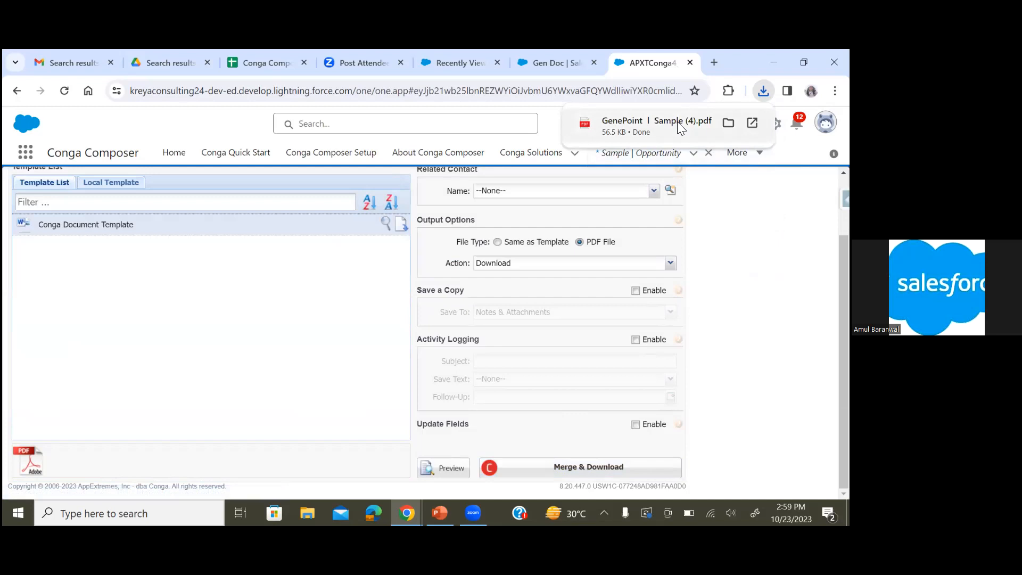
left_click(677, 122)
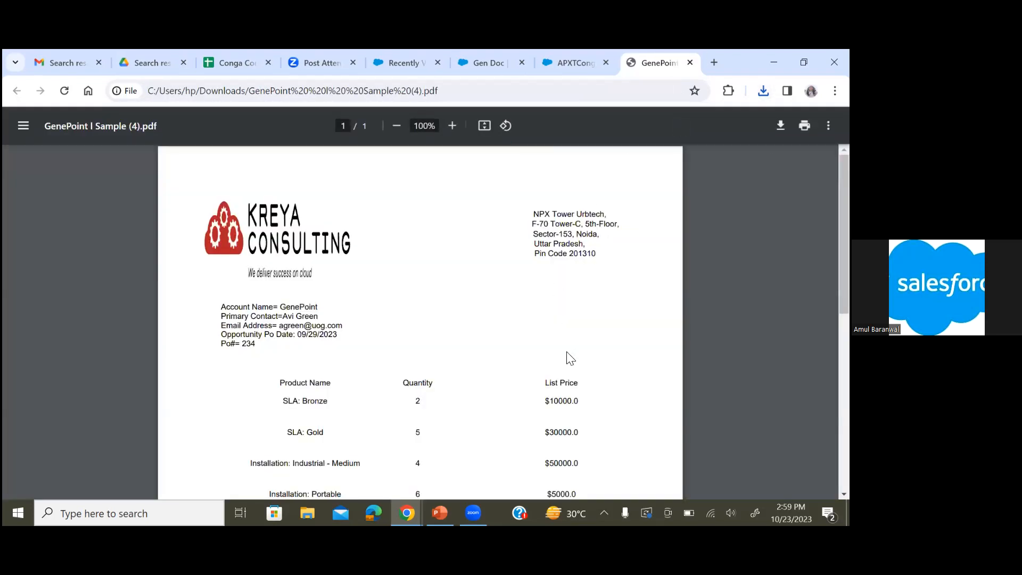
scroll(568, 358, "down", 2)
scroll(568, 358, "down", 5)
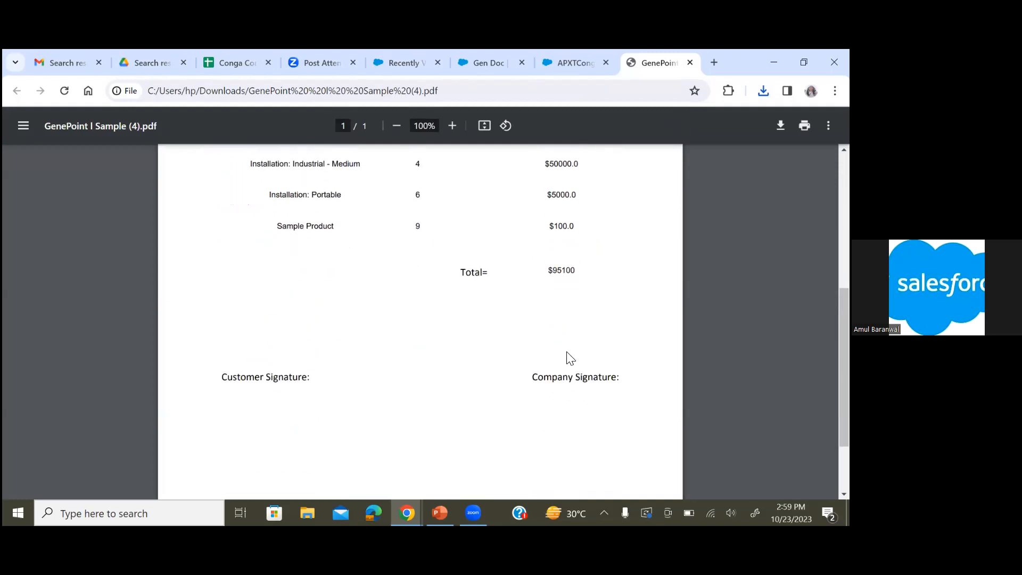
scroll(569, 358, "up", 5)
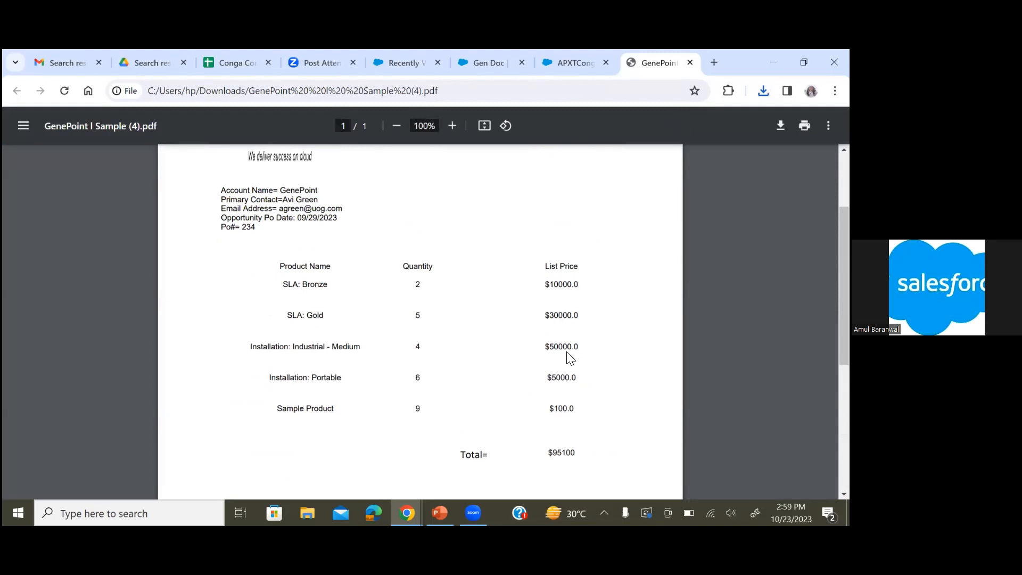
scroll(569, 357, "up", 1)
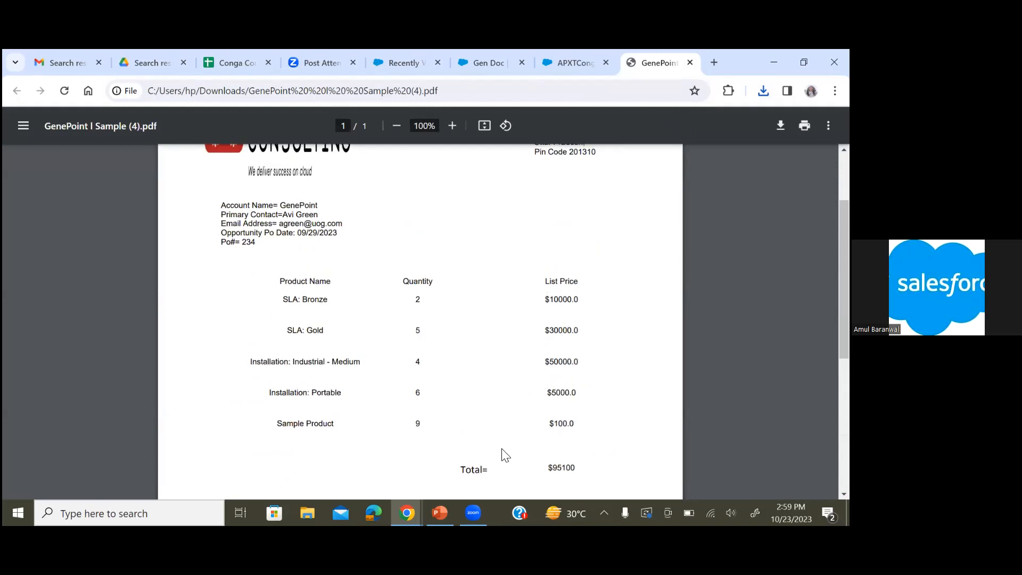
scroll(505, 455, "down", 5)
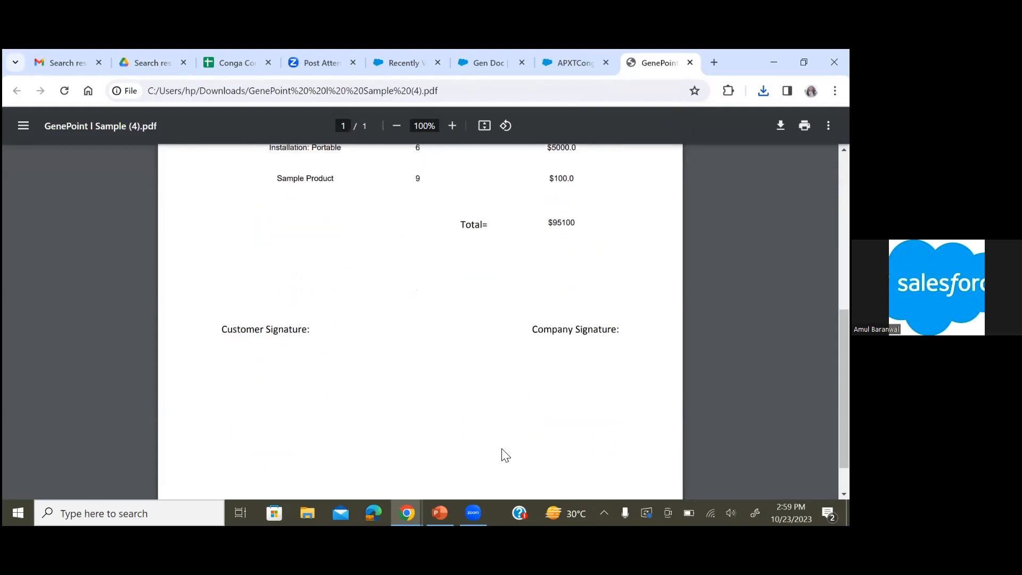
scroll(504, 456, "down", 1)
scroll(505, 456, "up", 2)
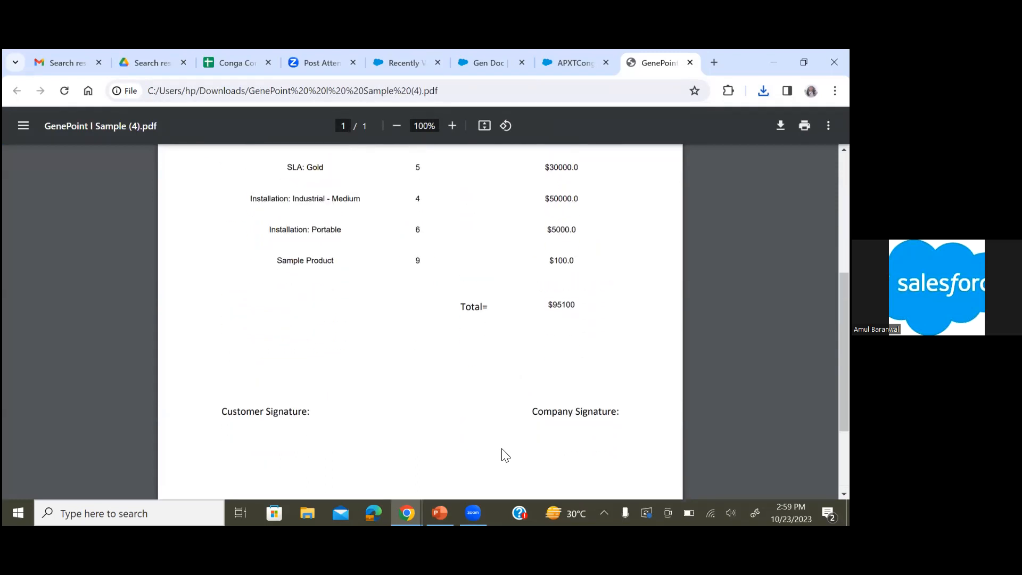
scroll(504, 455, "up", 1)
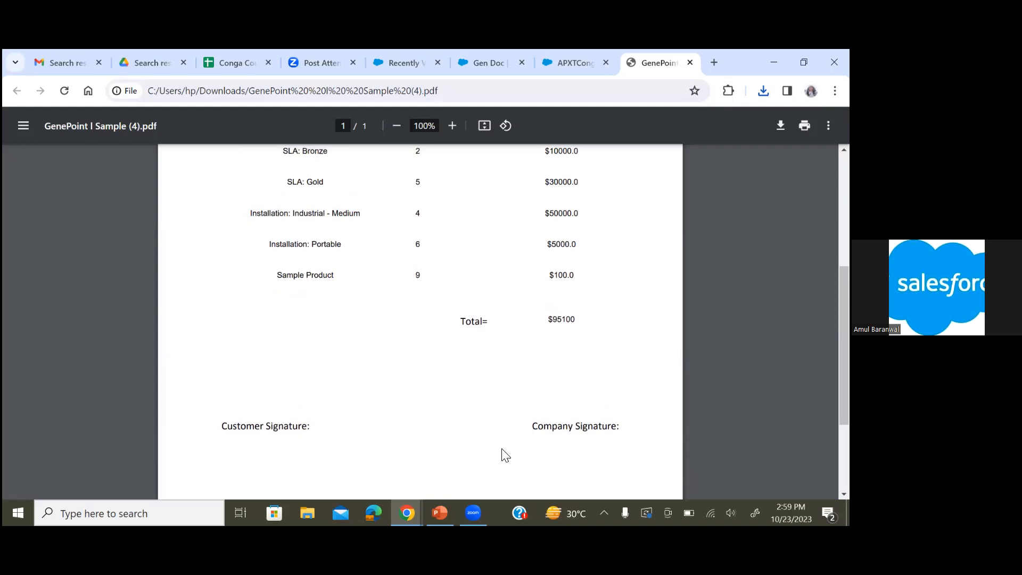
scroll(505, 455, "up", 1)
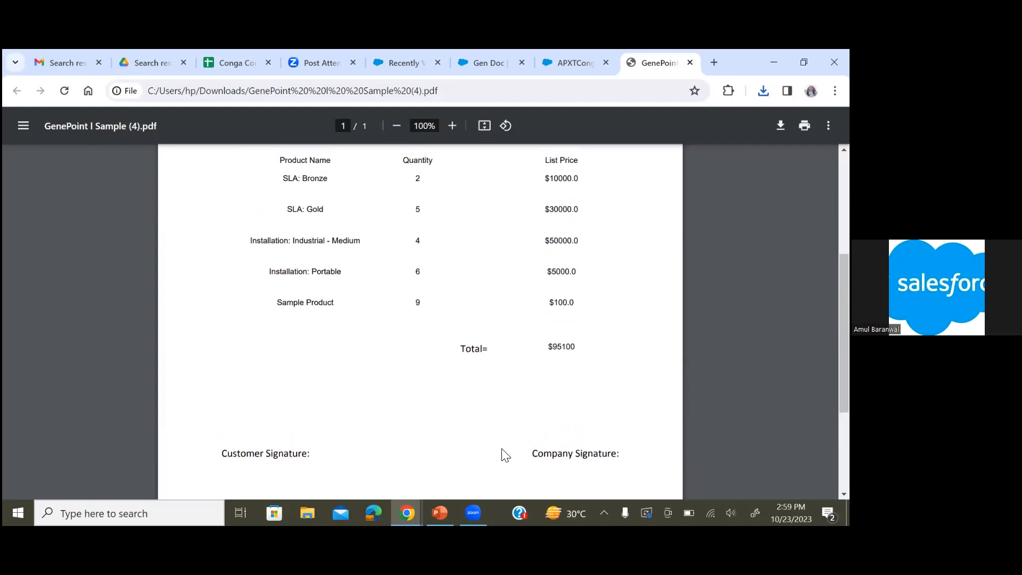
scroll(505, 455, "up", 1)
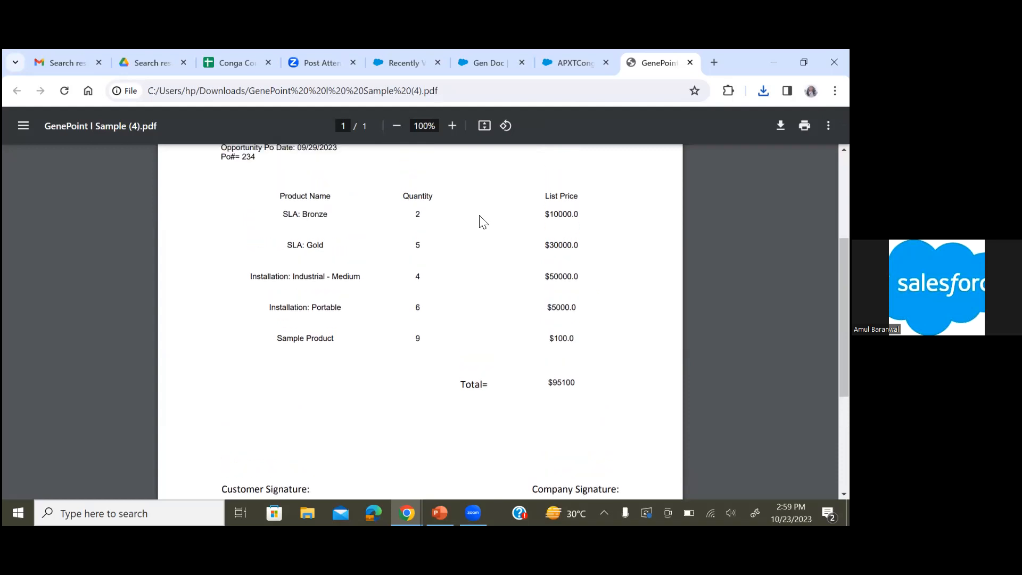
Return to the Sample opportunity and enable its Show Payment Milestone checkbox, then save the record
left_click(575, 59)
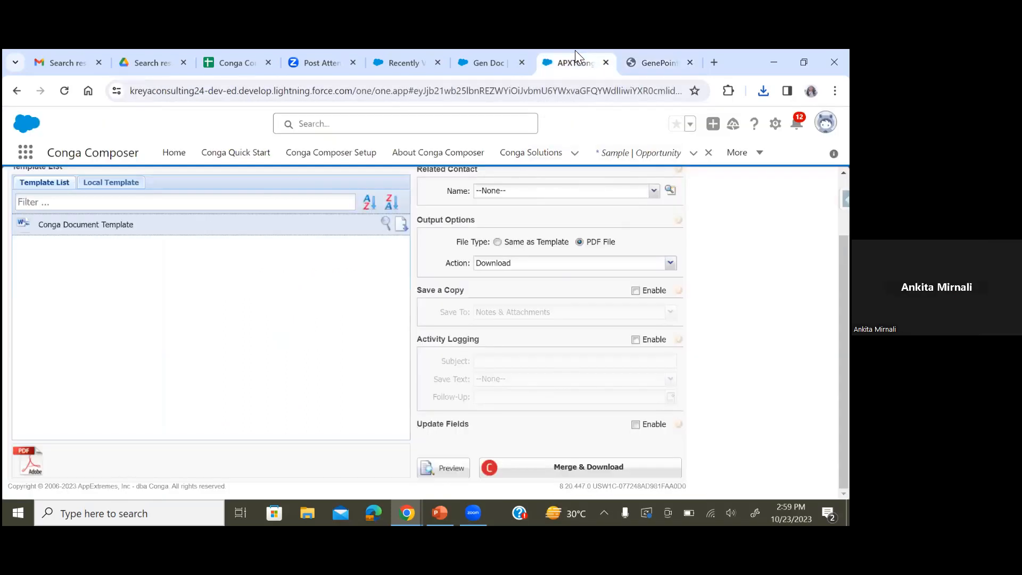
left_click(16, 90)
scroll(126, 440, "down", 4)
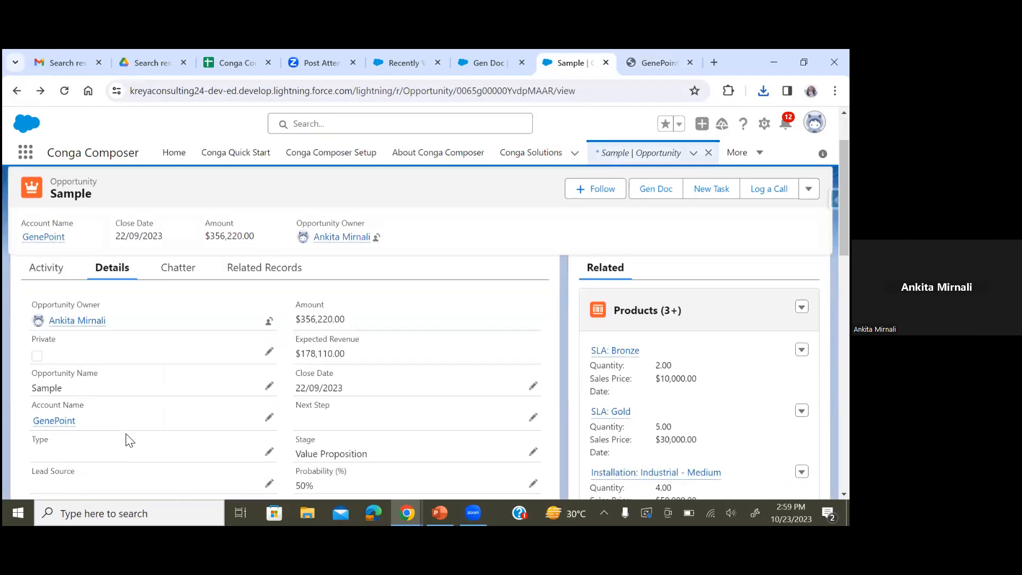
scroll(126, 440, "down", 1)
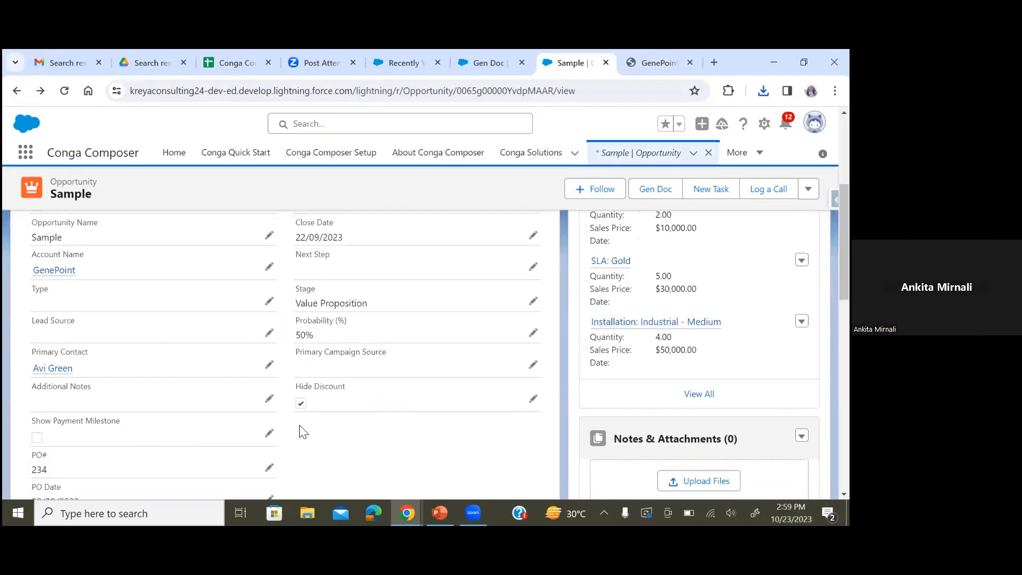
left_click(270, 433)
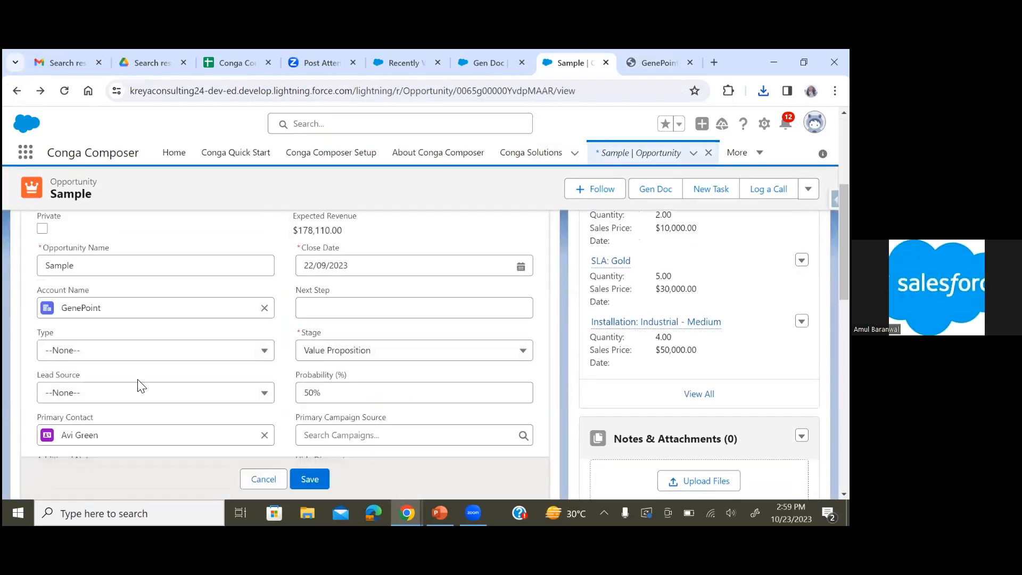
scroll(140, 383, "down", 3)
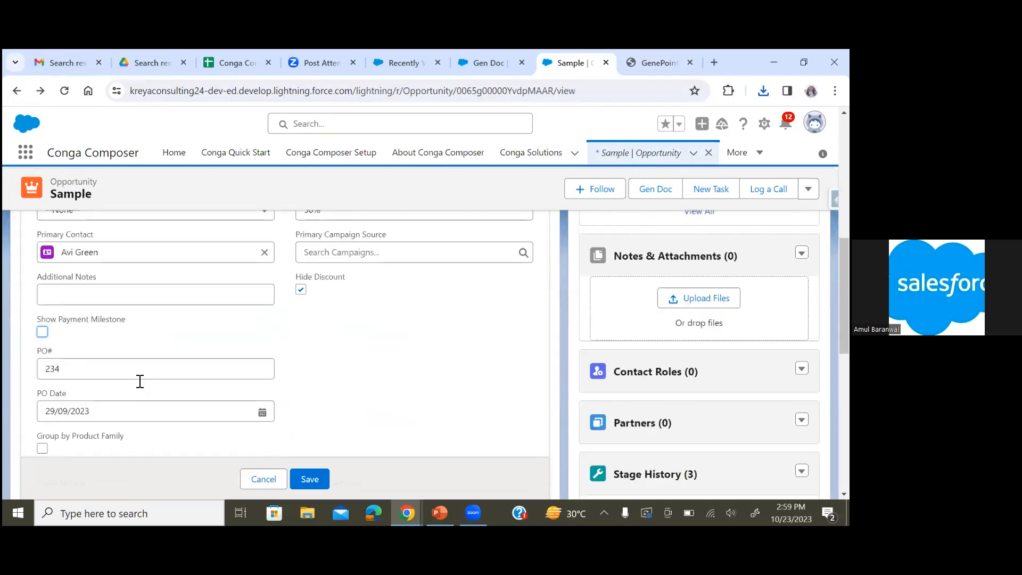
left_click(42, 332)
scroll(397, 413, "down", 1)
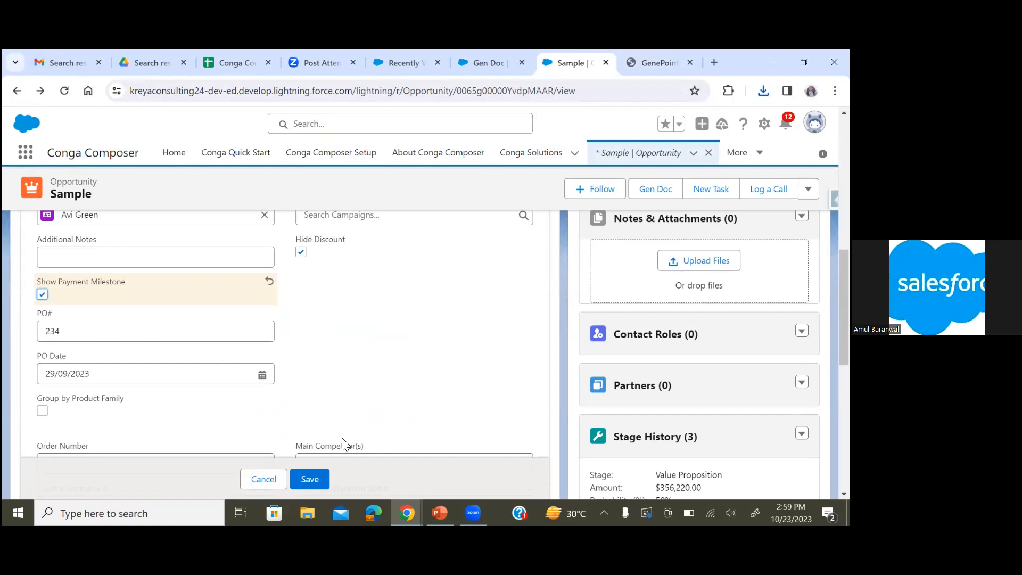
left_click(310, 481)
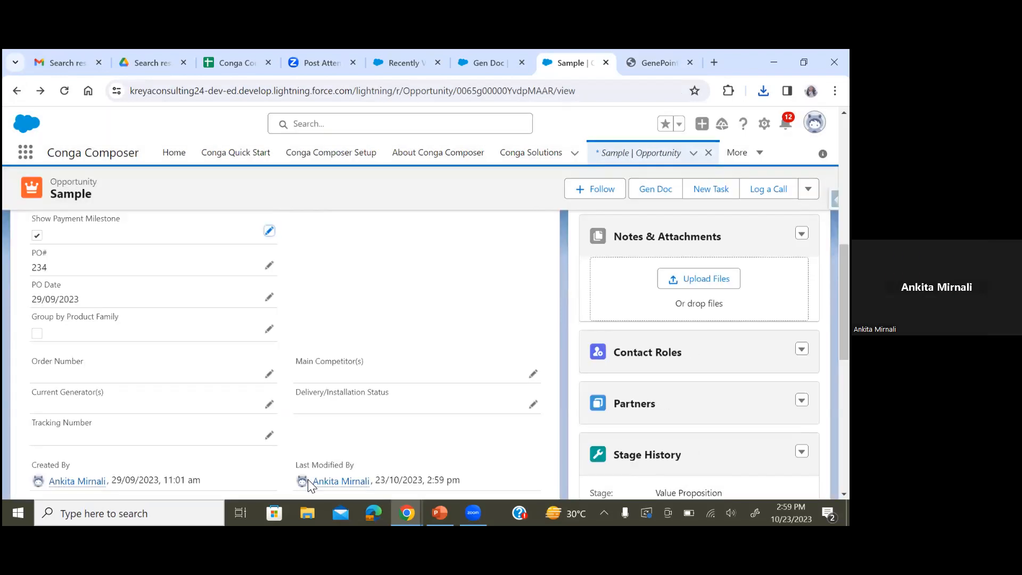
Run Gen Doc on the Sample opportunity, merge and download the Conga Document Template as a PDF, and open the download
scroll(479, 291, "up", 10)
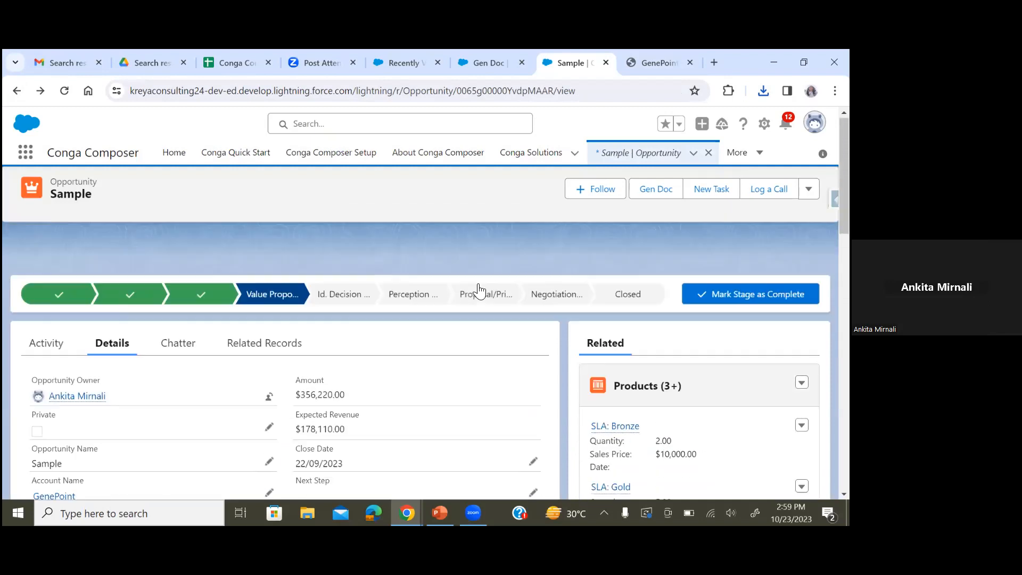
left_click(656, 198)
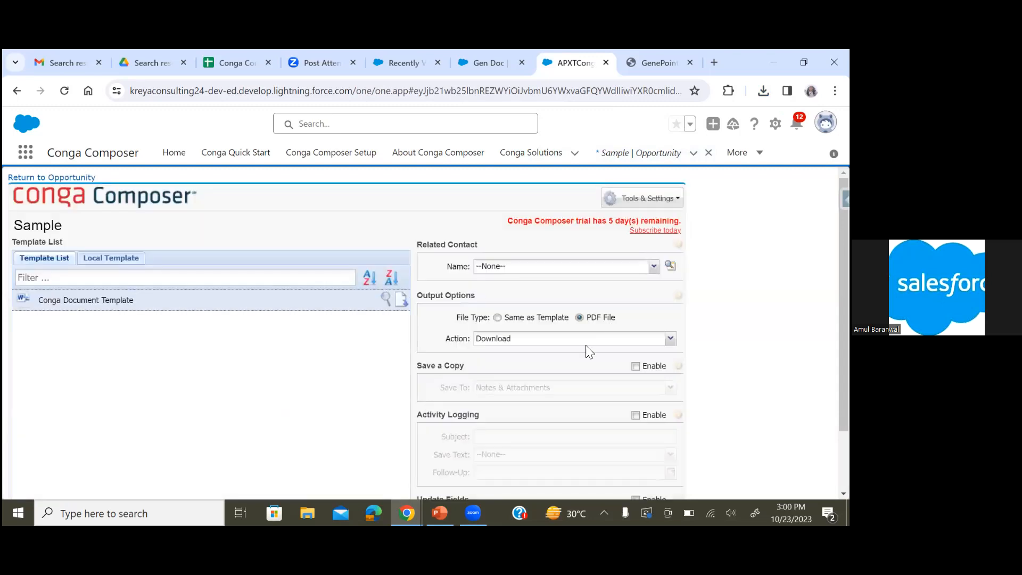
scroll(586, 345, "down", 2)
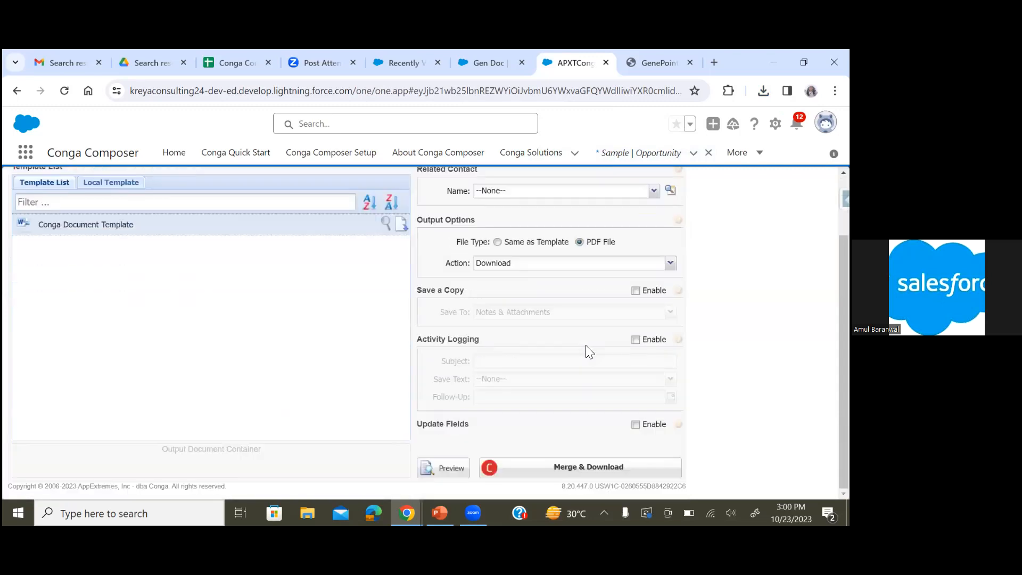
left_click(541, 466)
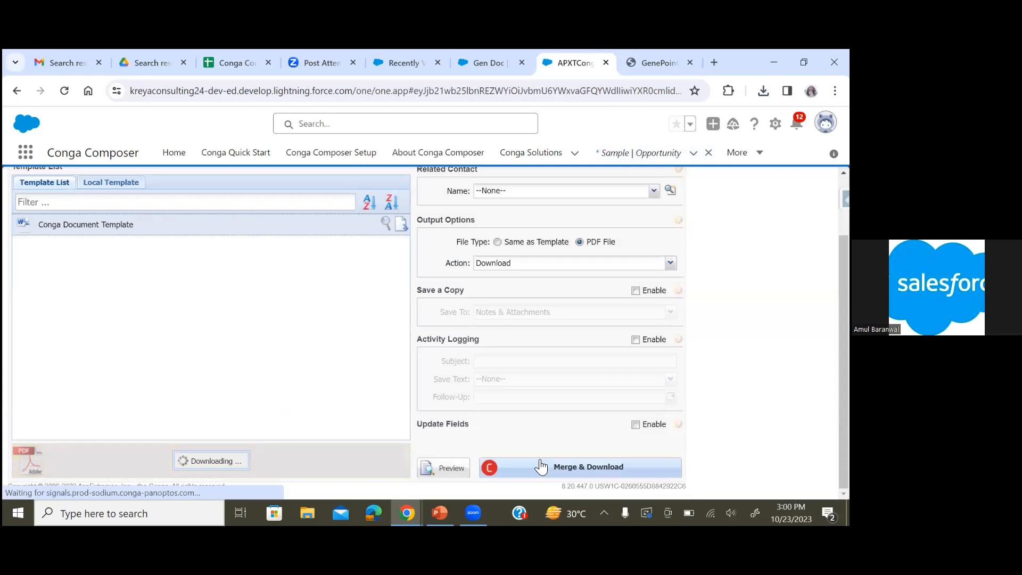
mouse_move(640, 137)
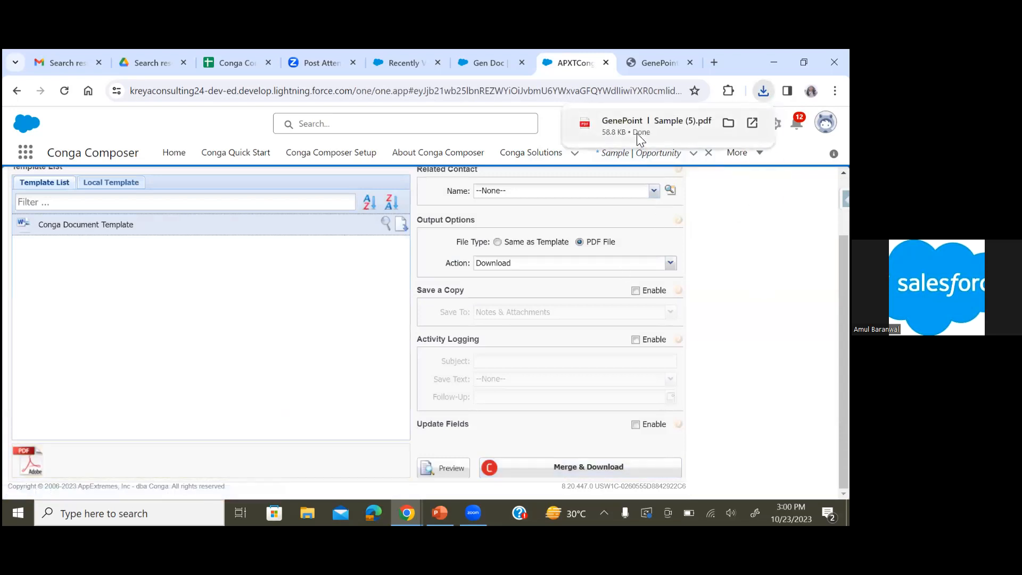
left_click(638, 135)
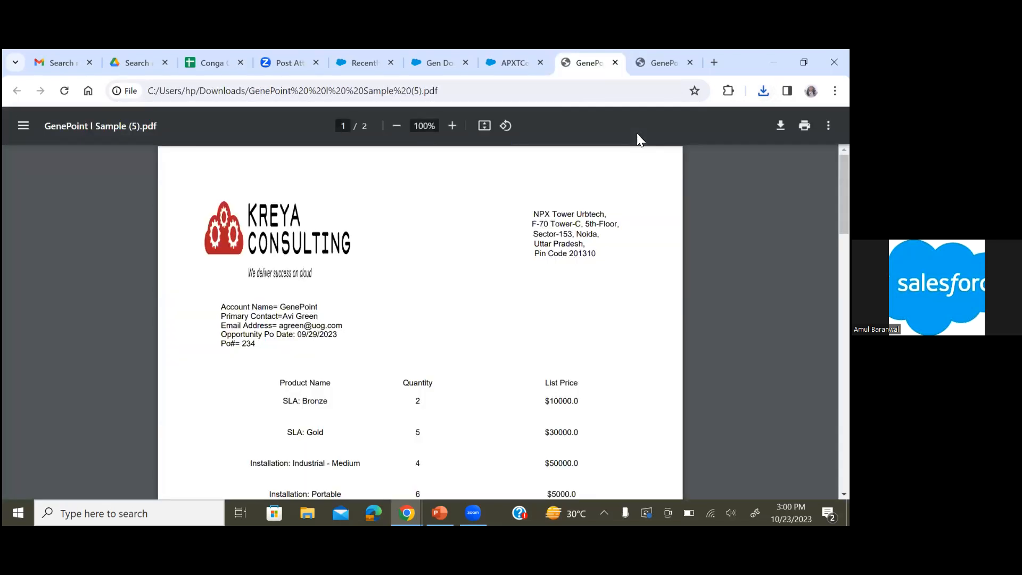
Review the downloaded GenePoint | Sample (5).pdf, including its product lines, total and Project Milestones table
mouse_move(407, 513)
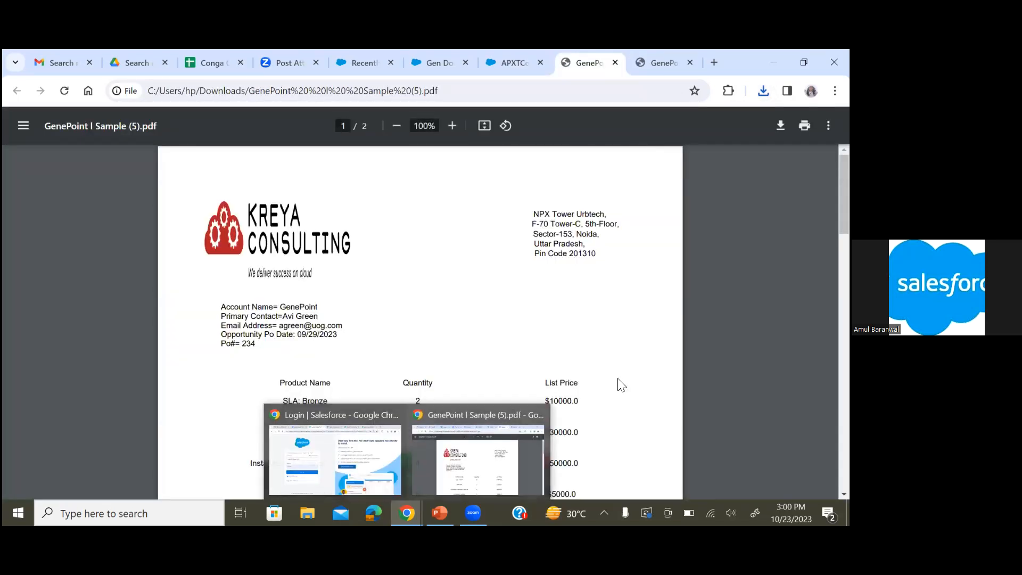
scroll(621, 385, "down", 5)
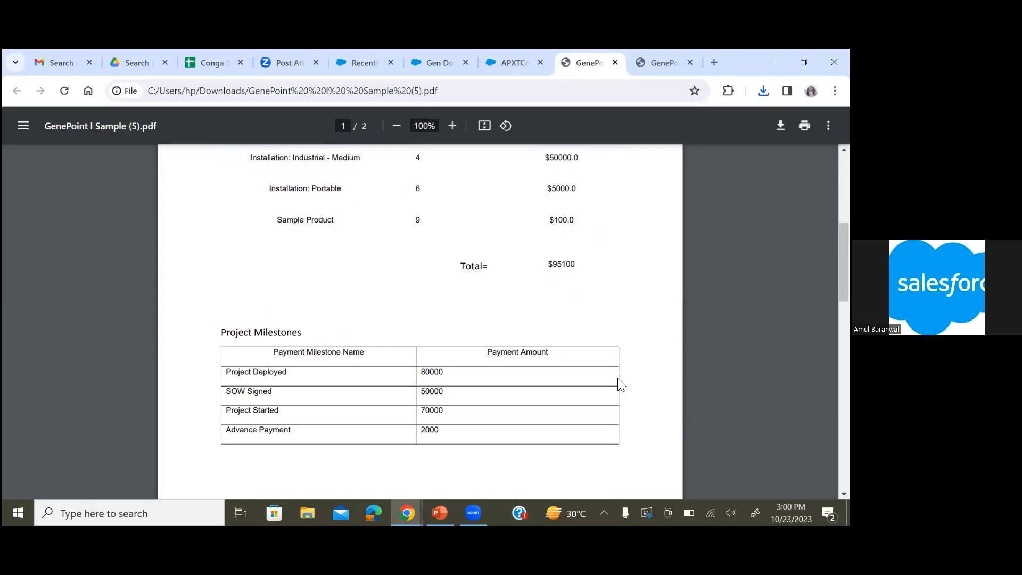
scroll(621, 384, "down", 3)
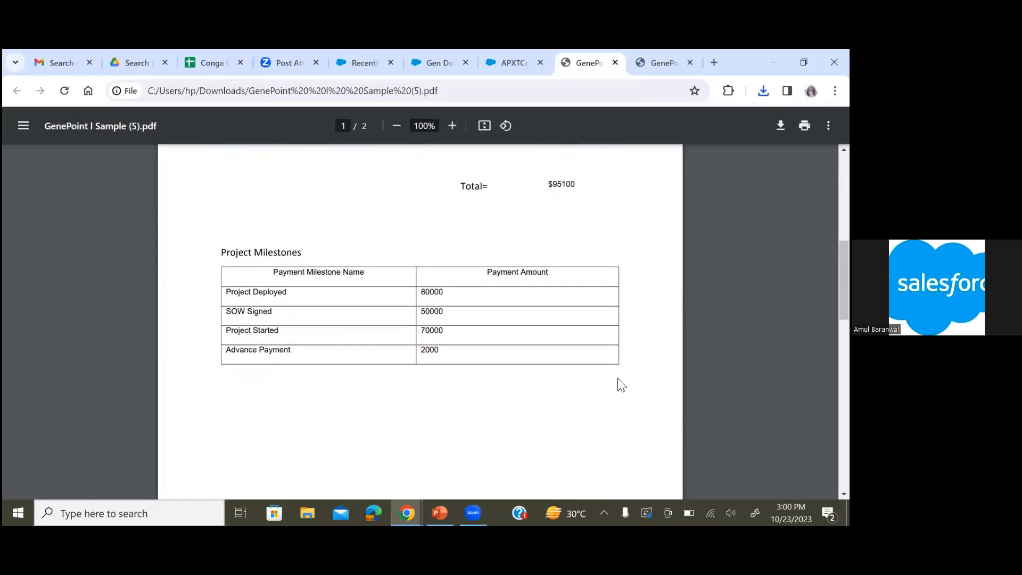
scroll(622, 385, "down", 5)
scroll(621, 385, "up", 3)
scroll(622, 384, "up", 4)
scroll(621, 385, "up", 1)
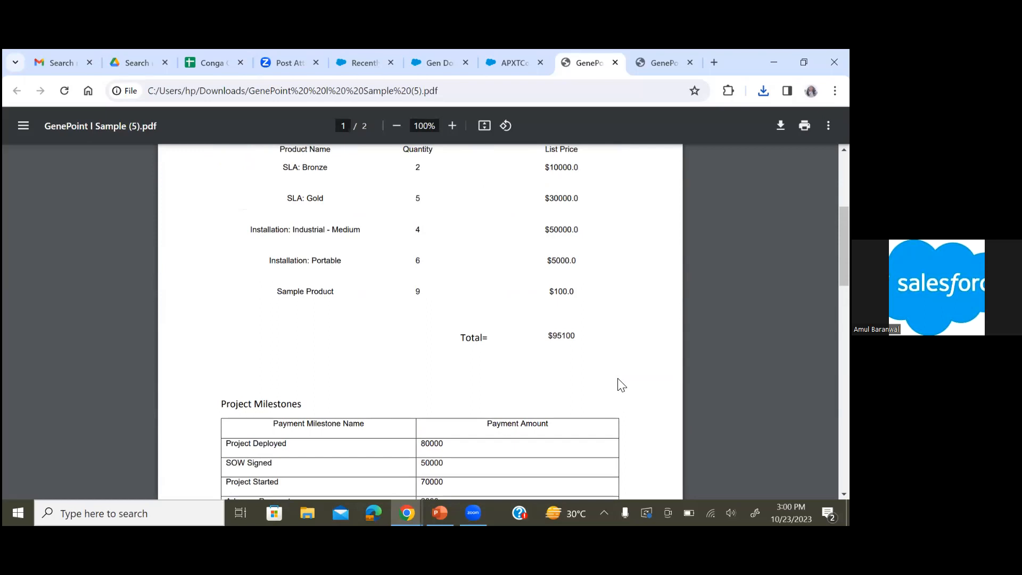
scroll(622, 384, "up", 1)
scroll(621, 385, "up", 1)
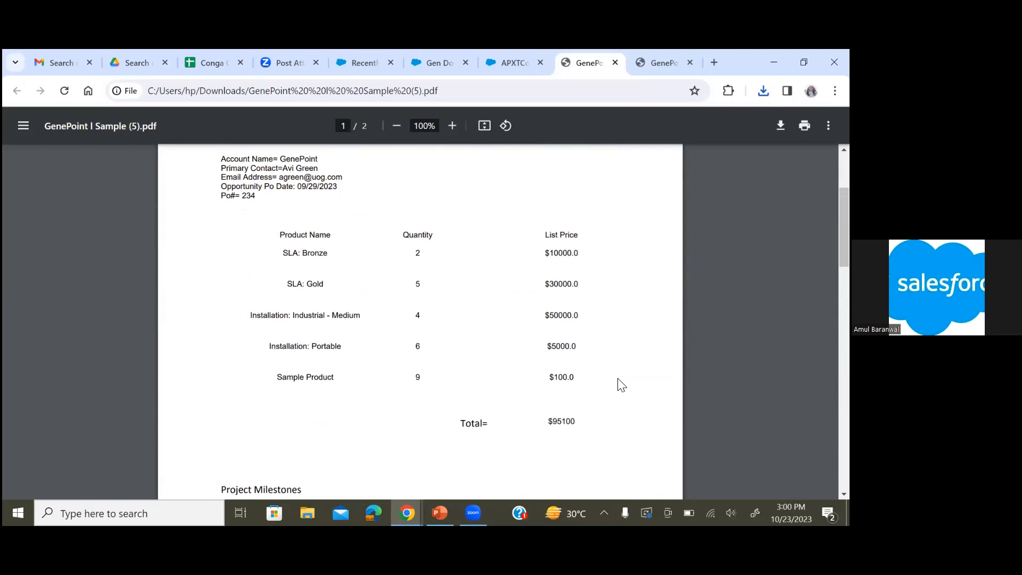
Return to the Sample opportunity, clear its Hide Discount checkbox and save the record
left_click(504, 56)
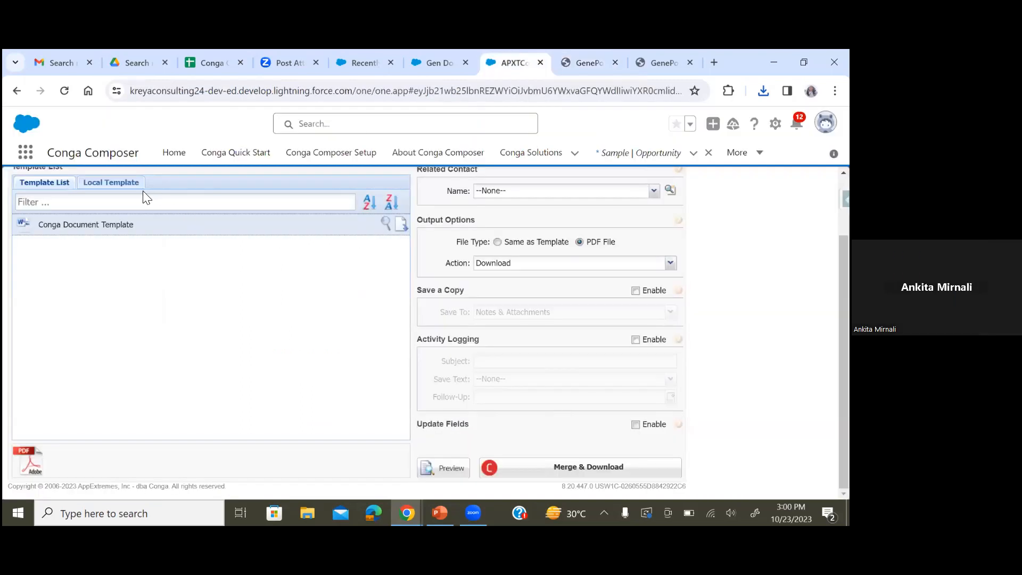
left_click(15, 91)
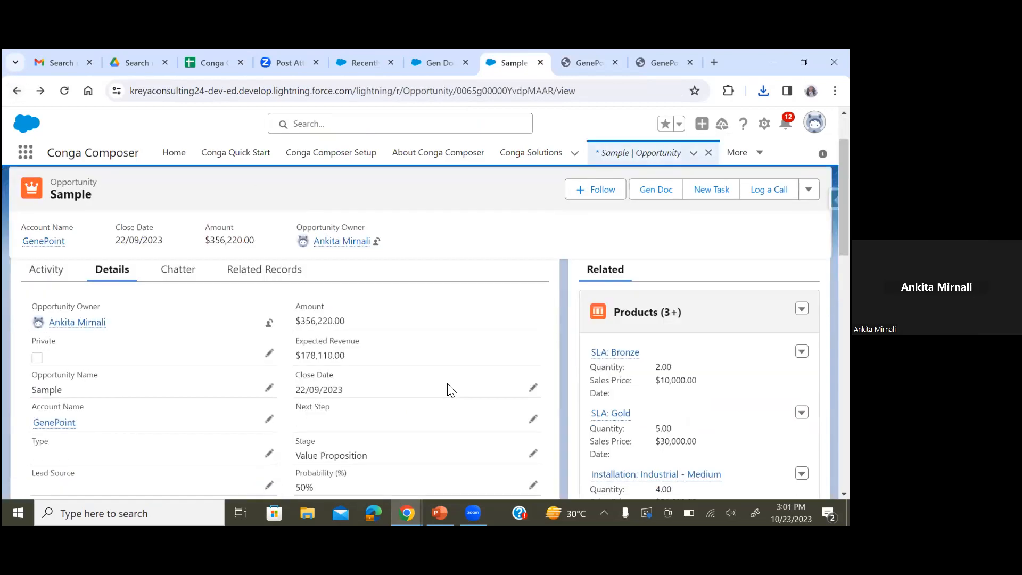
scroll(452, 390, "down", 4)
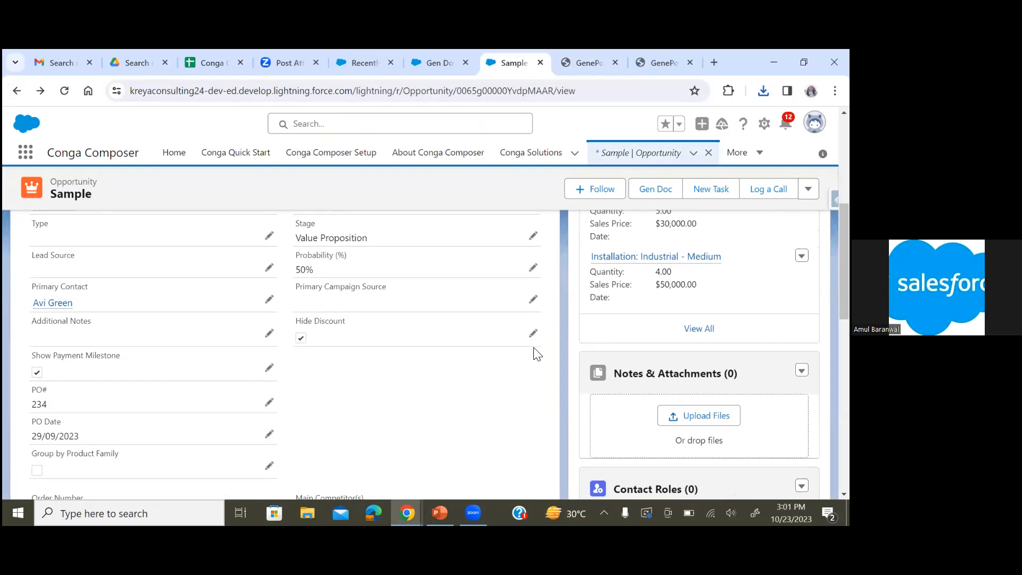
left_click(533, 334)
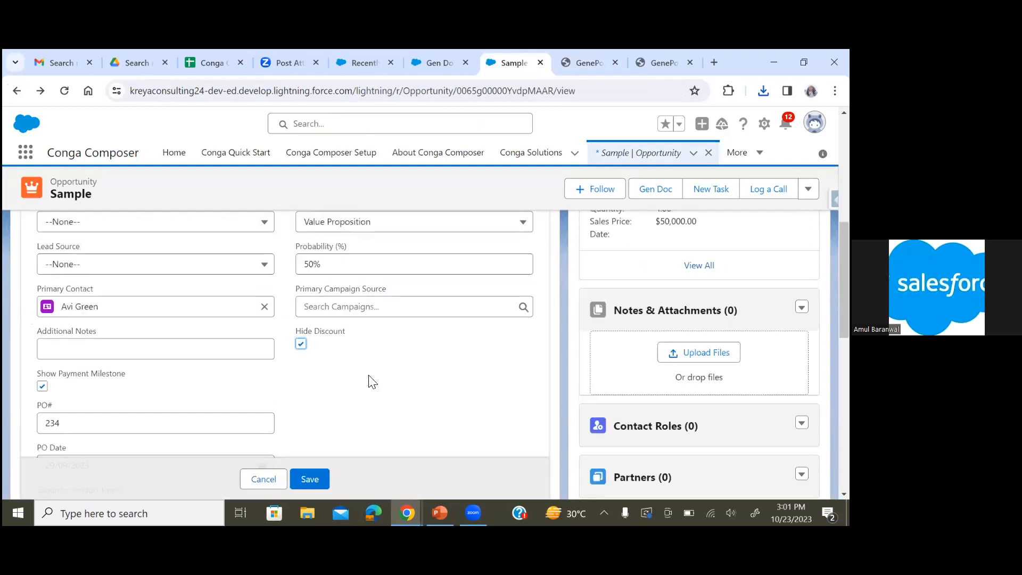
left_click(301, 342)
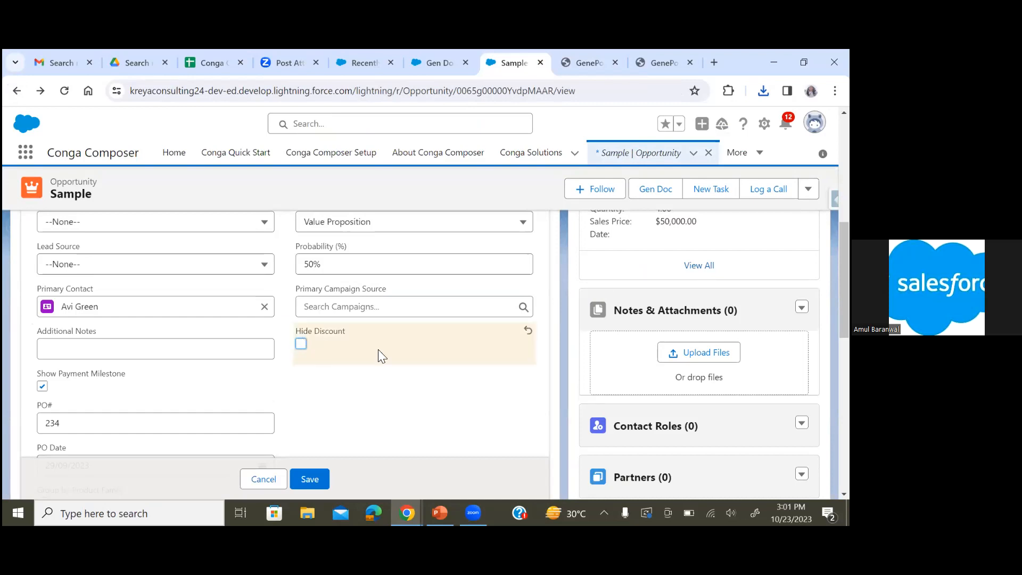
scroll(391, 354, "down", 3)
scroll(395, 362, "down", 5)
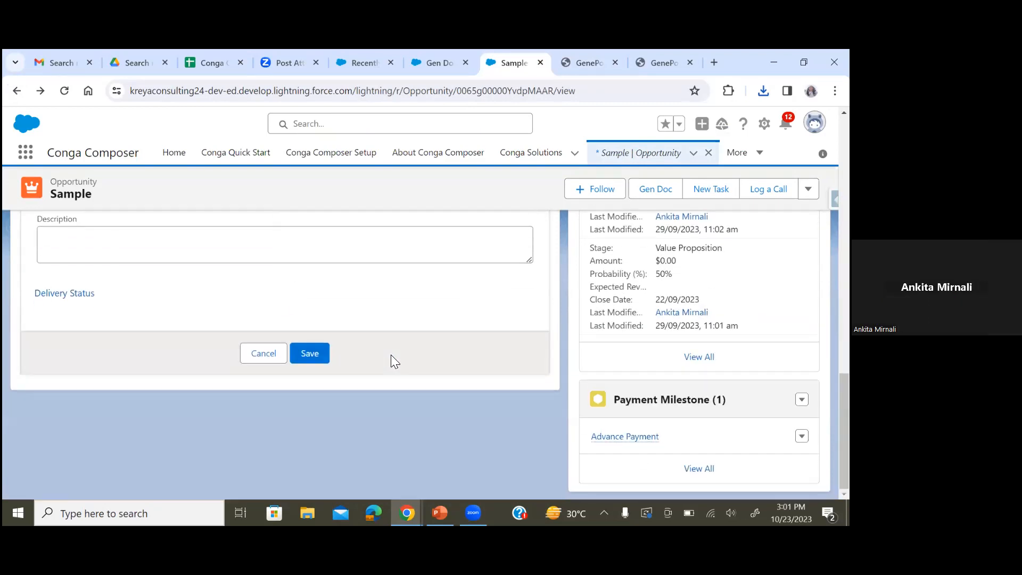
left_click(311, 354)
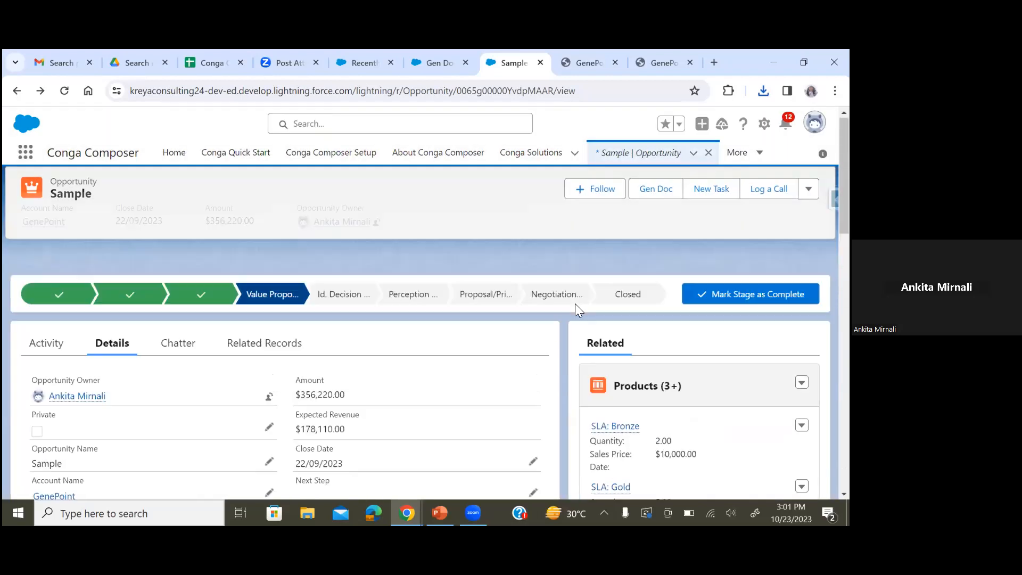
Run Gen Doc again, merge and download the template as a PDF, and open the new download
left_click(656, 197)
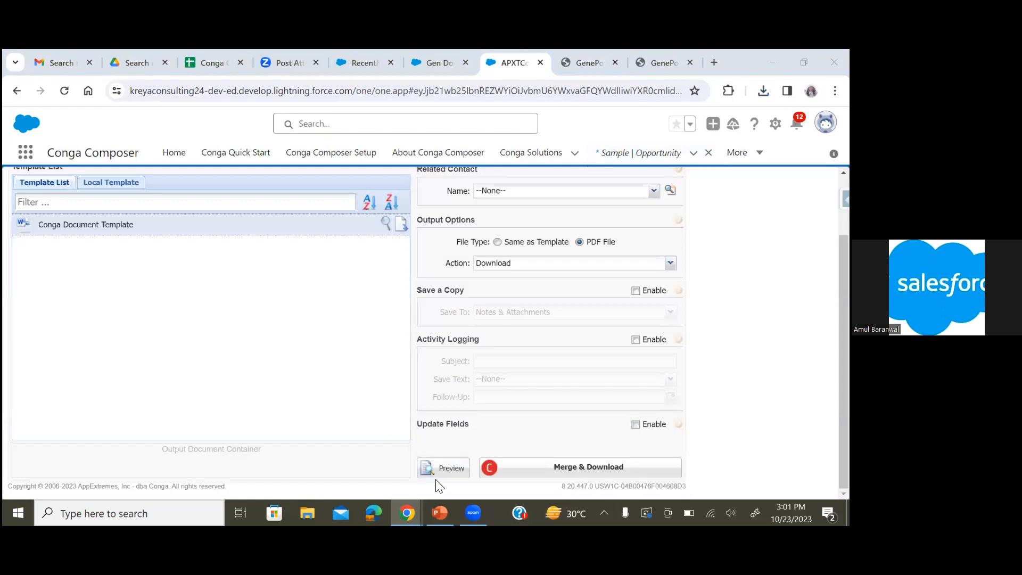
left_click(536, 467)
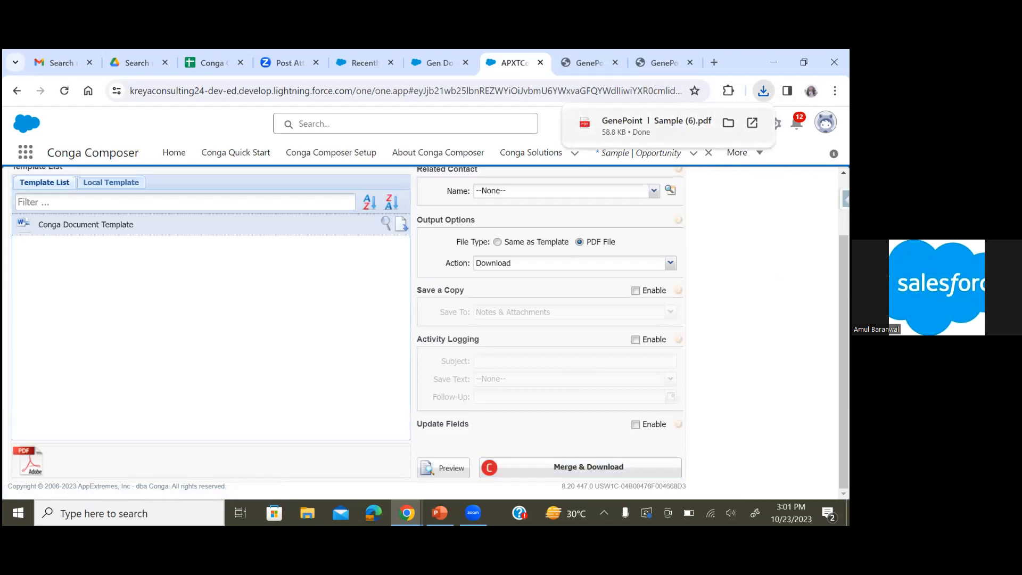
left_click(657, 126)
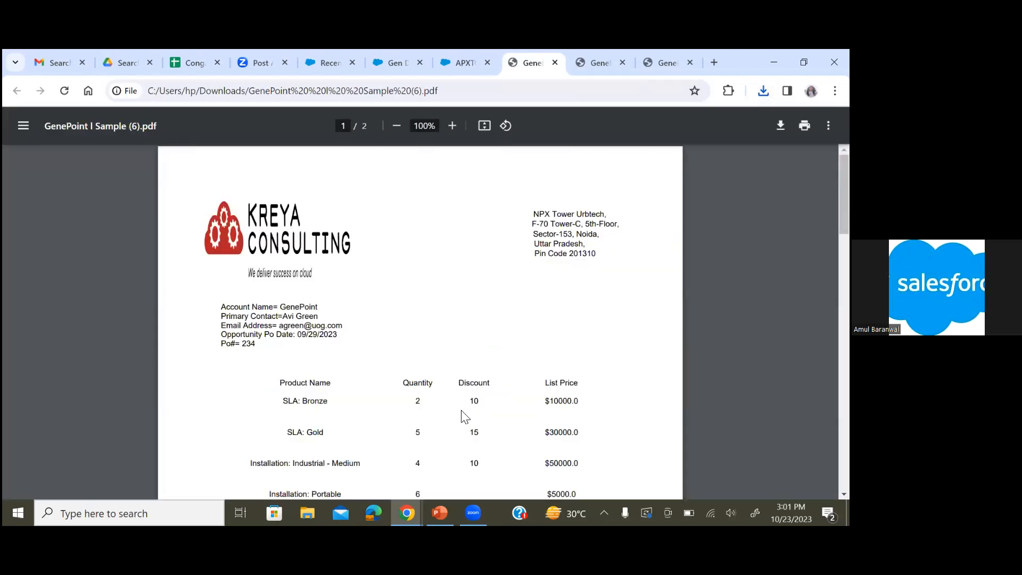
Examine the Discount column in the product table of GenePoint | Sample (6).pdf
scroll(474, 421, "down", 2)
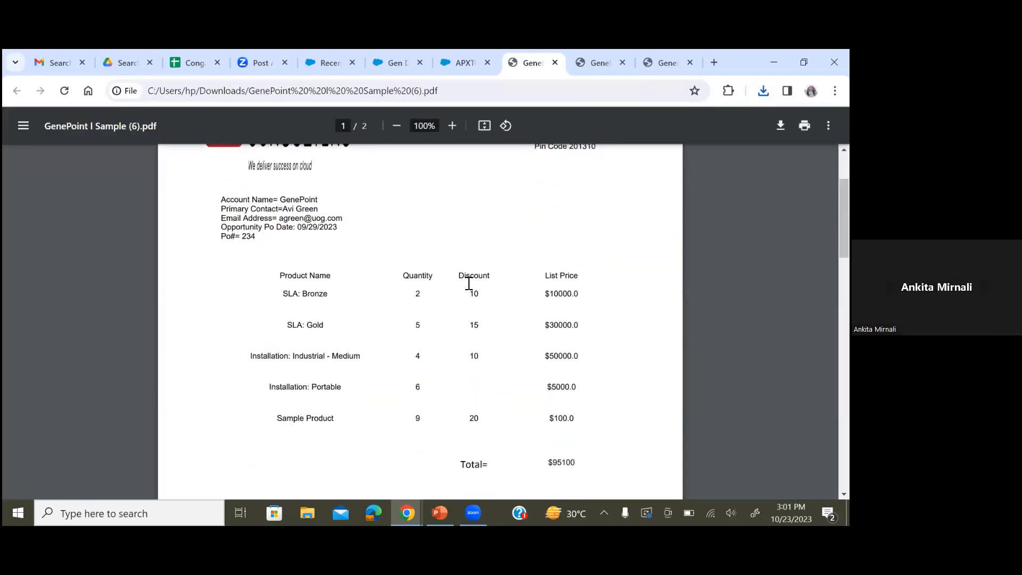
left_click_drag(482, 290, 495, 286)
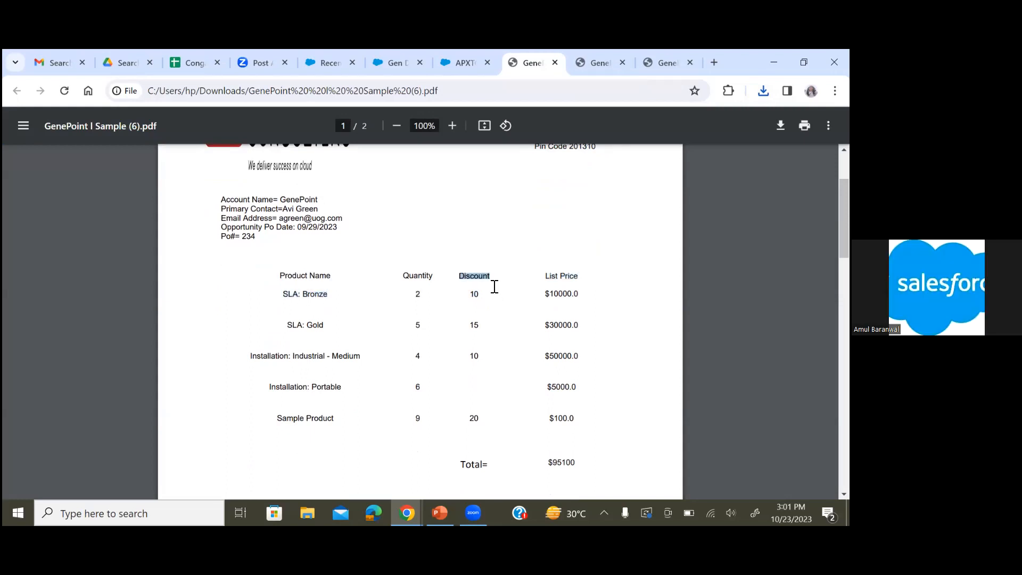
left_click(635, 284)
scroll(635, 285, "down", 1)
scroll(634, 284, "up", 3)
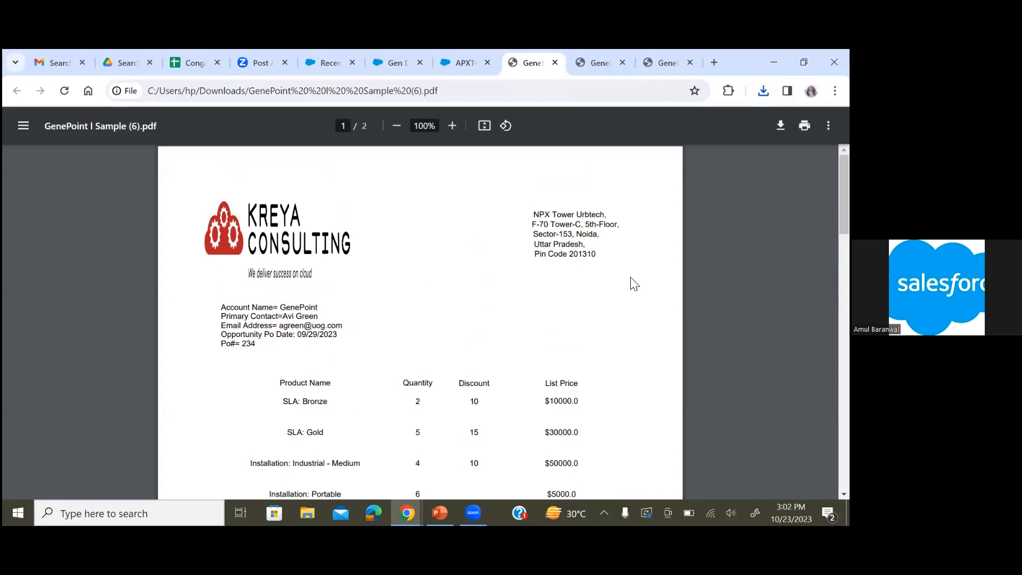
Switch to the PowerPoint deck and view the Use Case-4 Show and Hide Text slide and the template slide
mouse_move(439, 513)
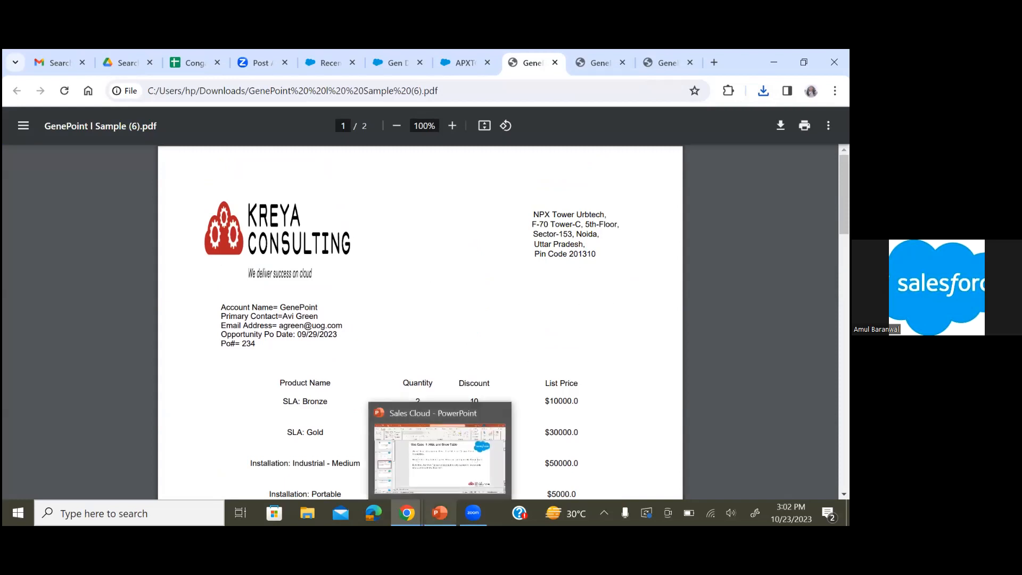
left_click(449, 470)
left_click(54, 453)
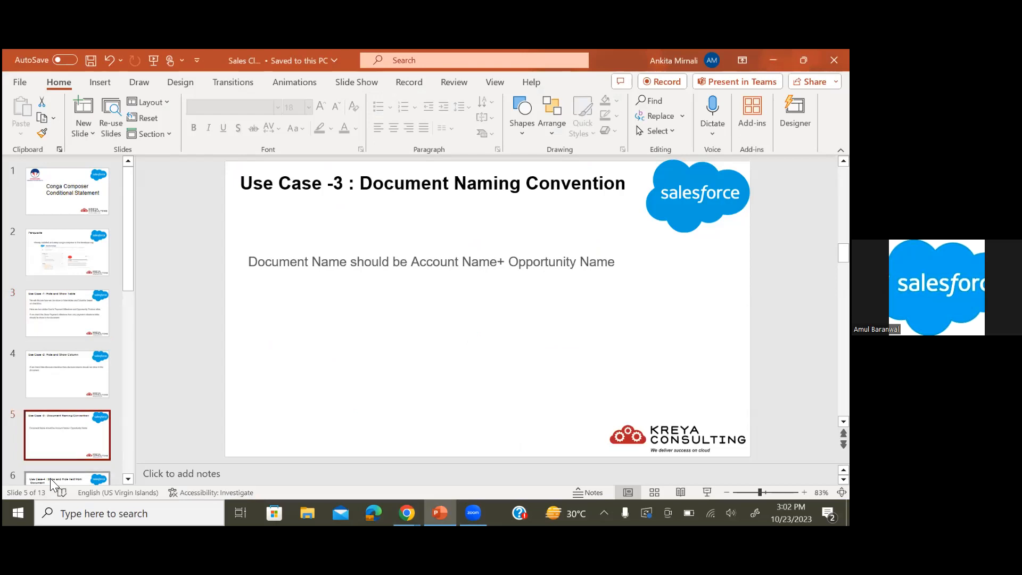
left_click(56, 471)
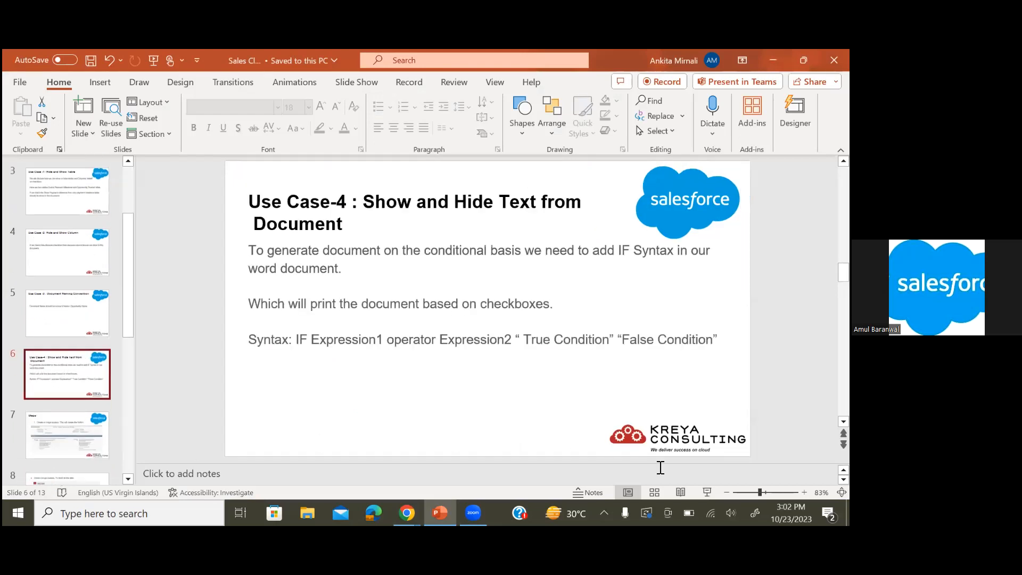
left_click(707, 493)
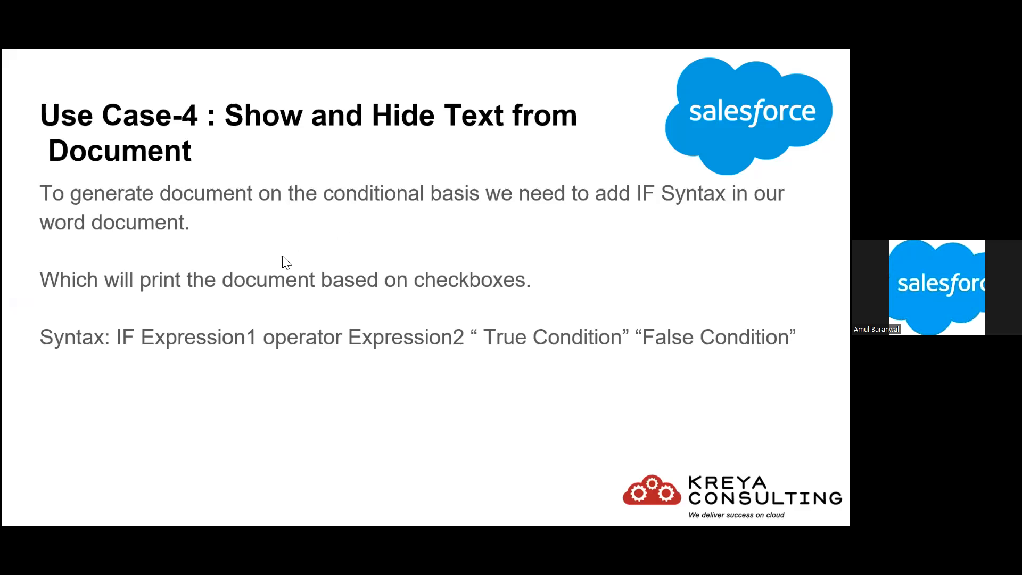
key("Escape")
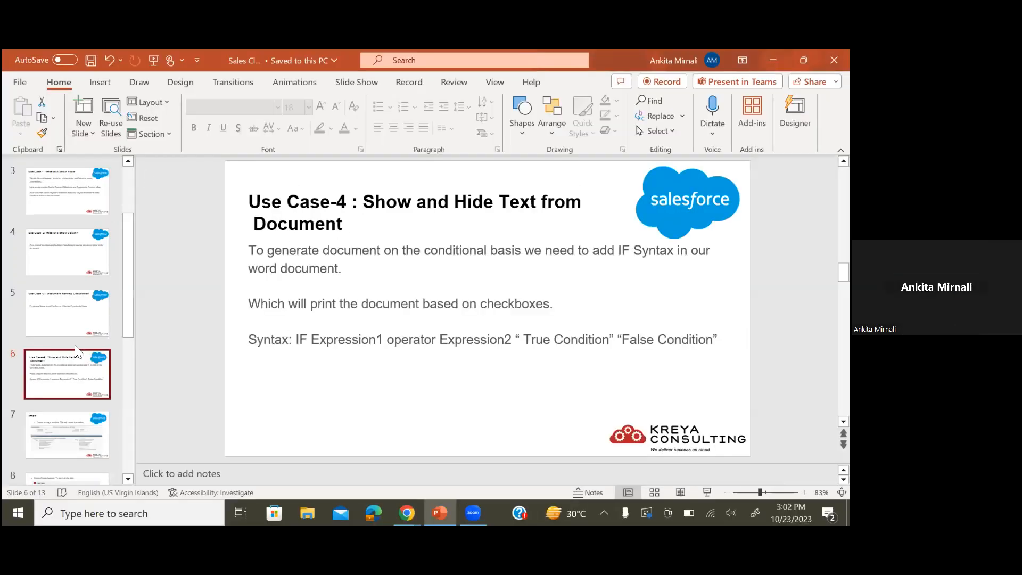
scroll(77, 356, "down", 5)
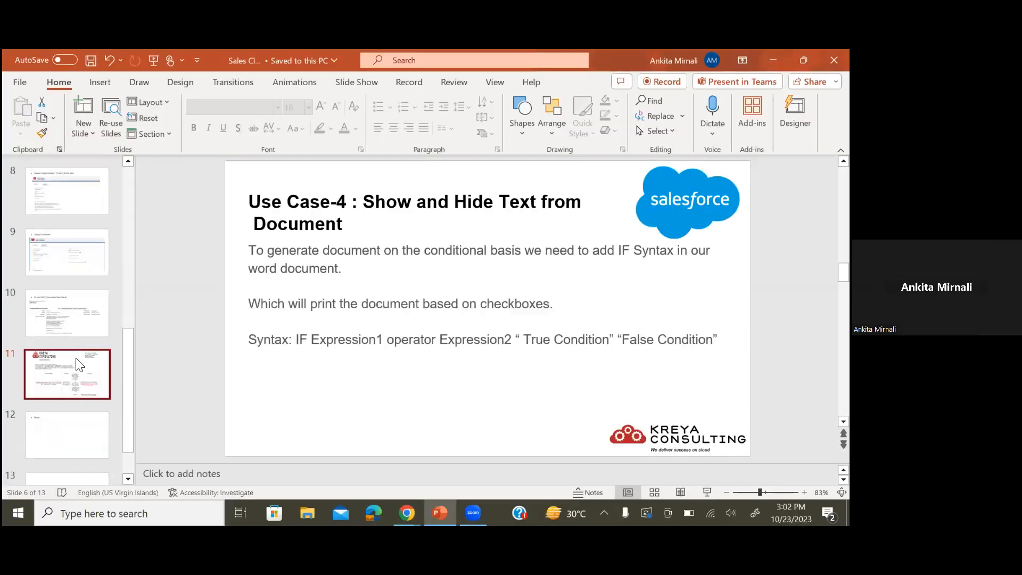
left_click(79, 365)
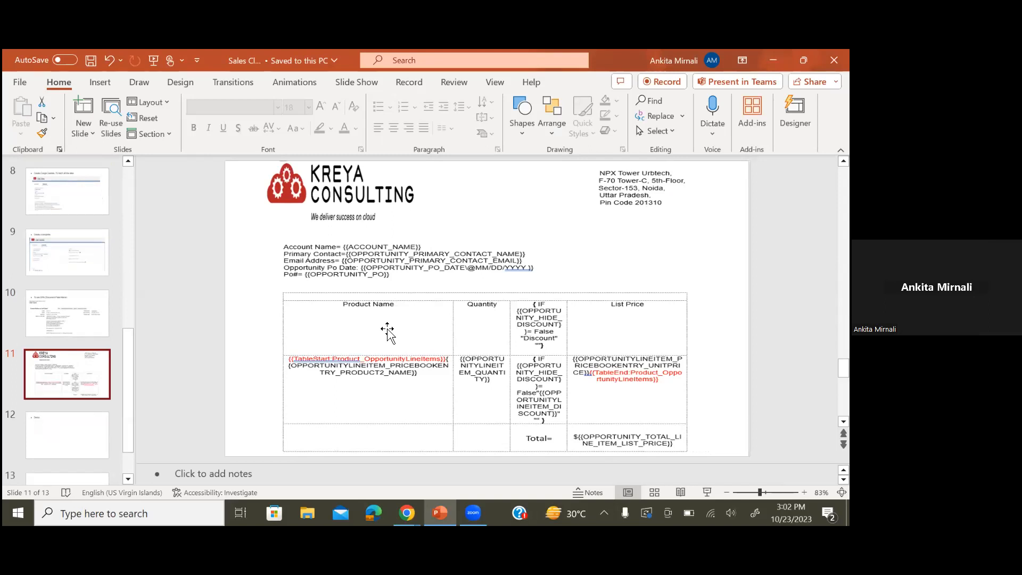
scroll(387, 330, "down", 2)
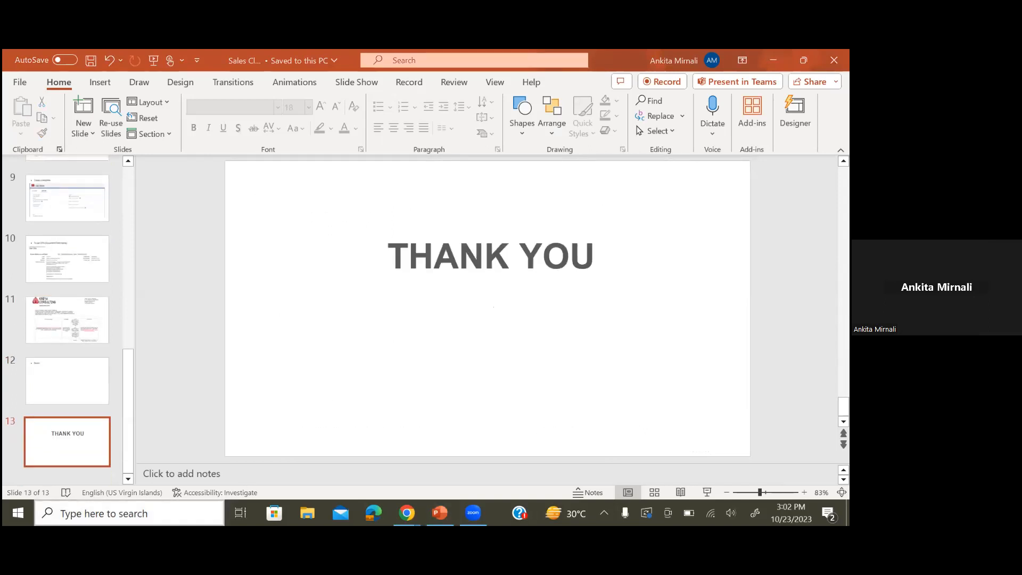
Launch Word and open the Discount and Group by template document, scrolling to its conditional fields
key("super+s")
type("wo")
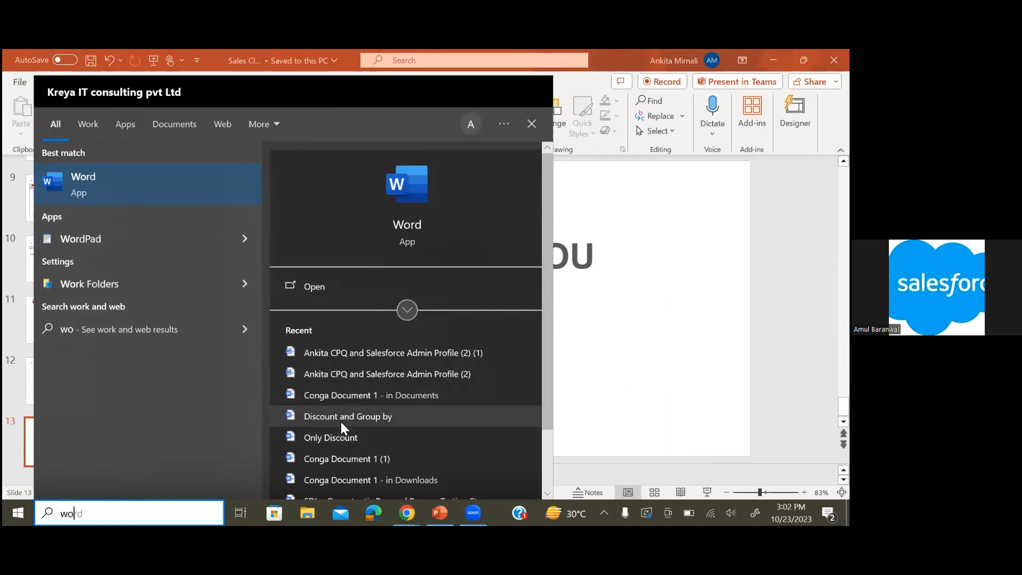
key("Return")
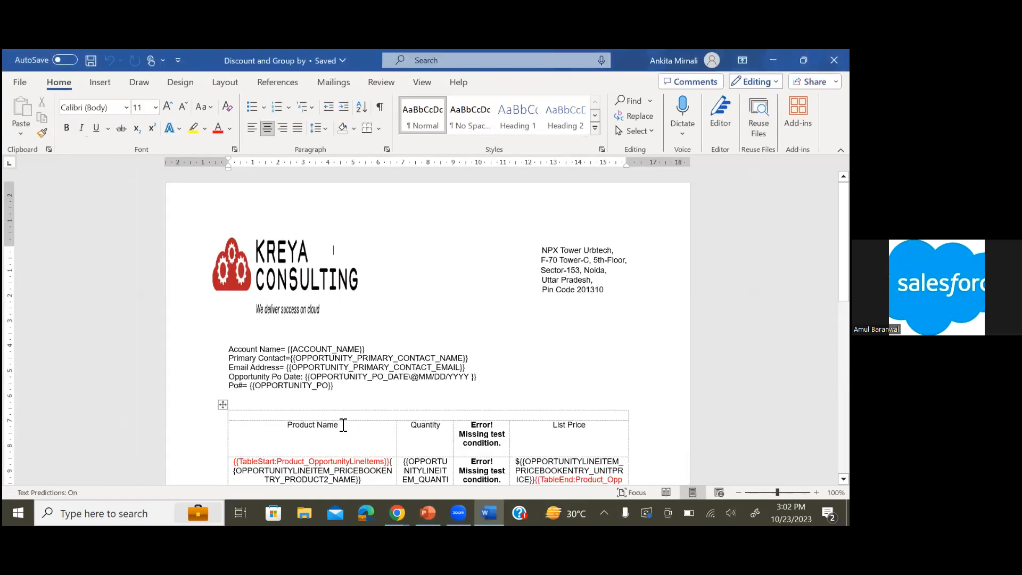
scroll(529, 408, "down", 8)
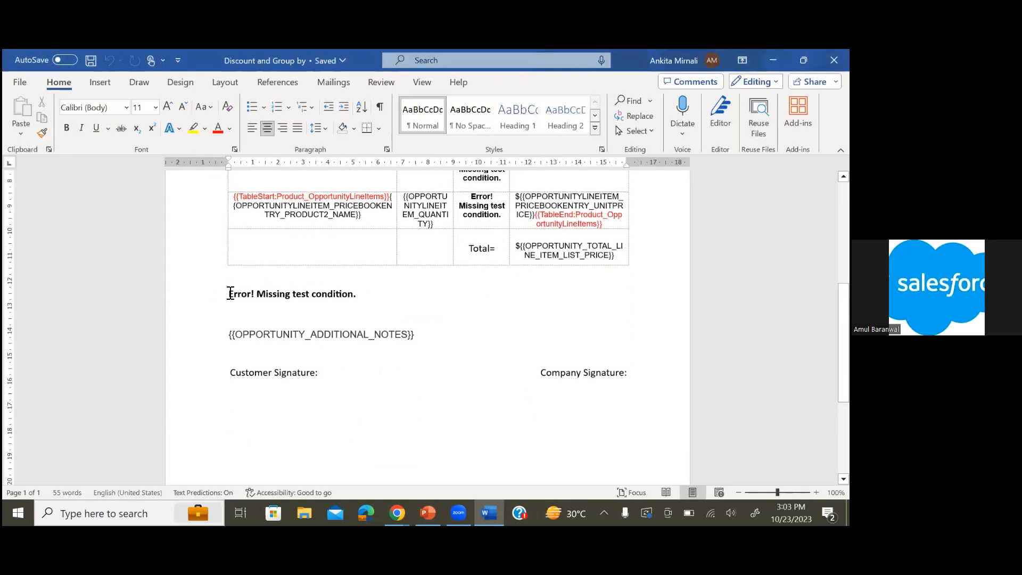
Reveal the field code of the payment milestone conditional field below the product table
left_click(248, 299)
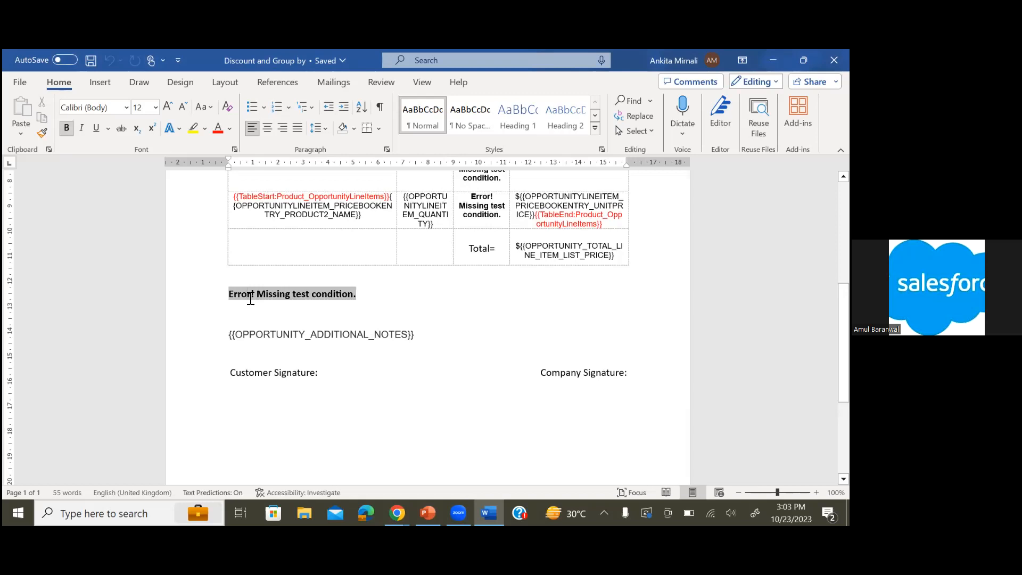
right_click(250, 299)
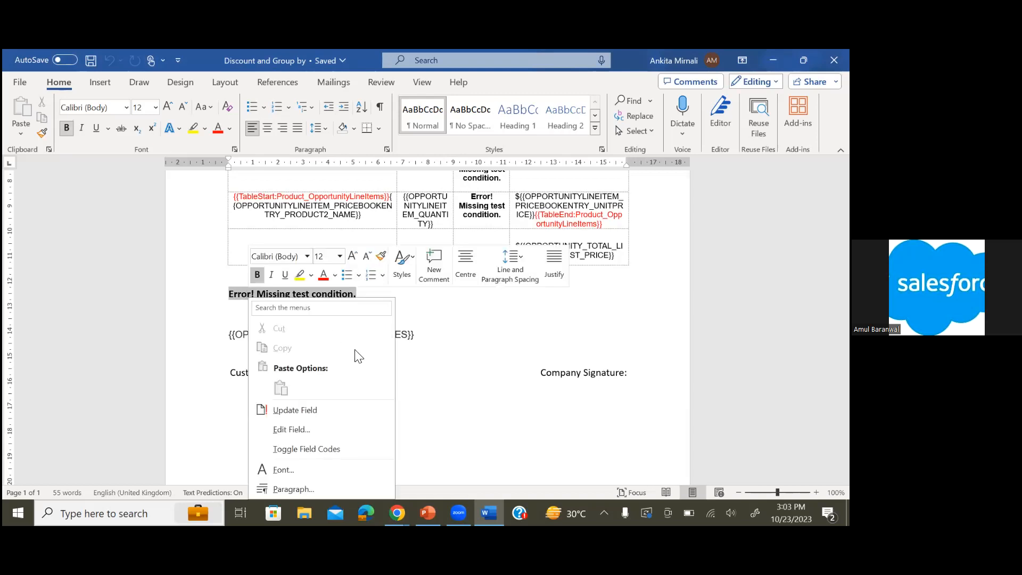
left_click(300, 450)
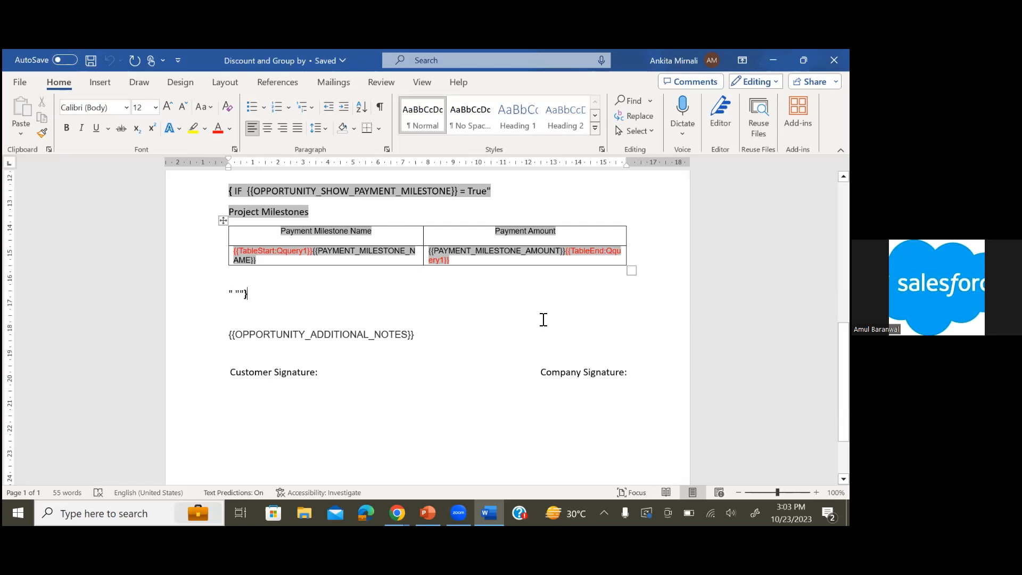
Reveal the field code of the conditional field in the Discount column header cell
scroll(544, 321, "up", 6)
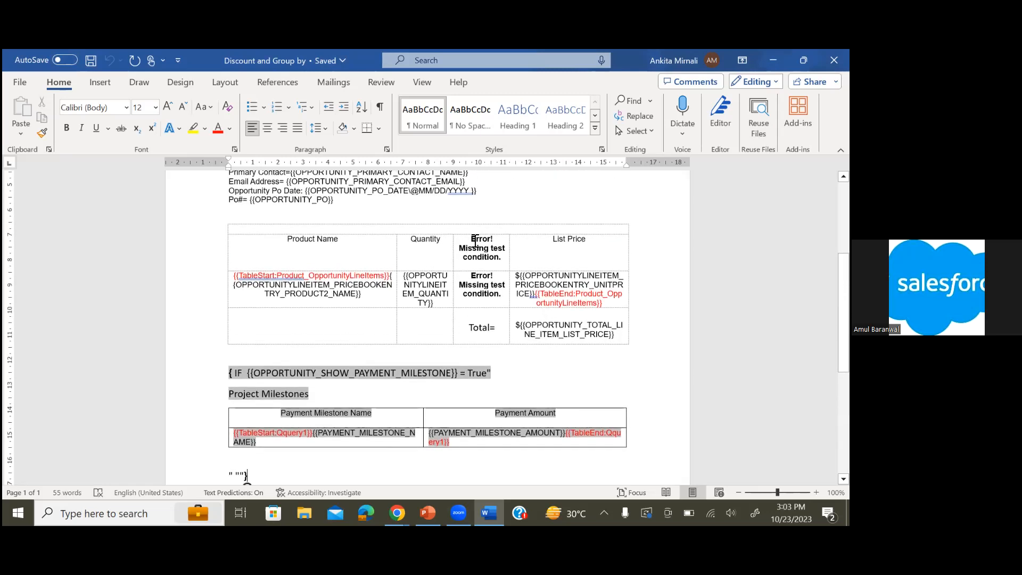
left_click(476, 243)
double_click(473, 242)
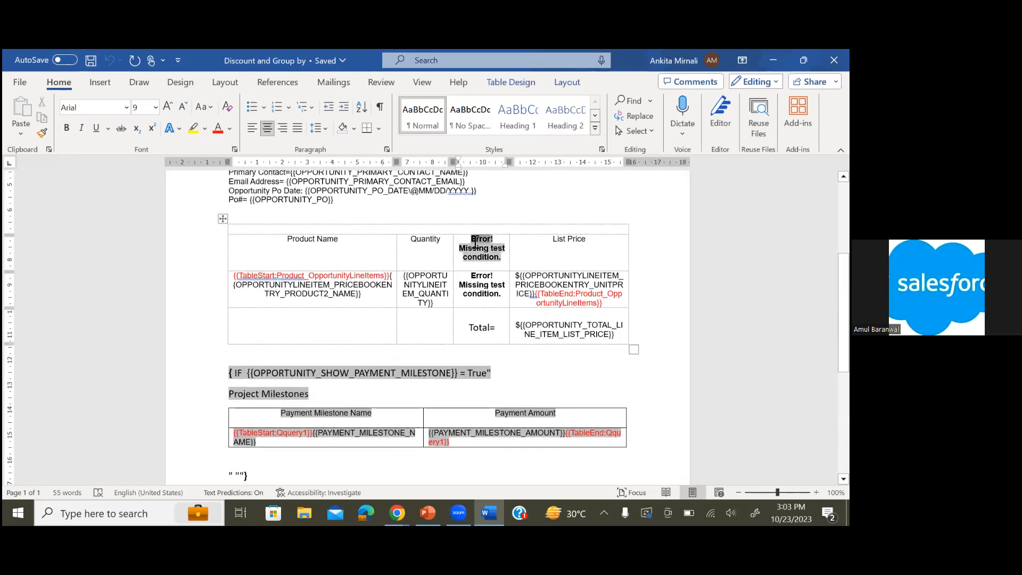
right_click(472, 241)
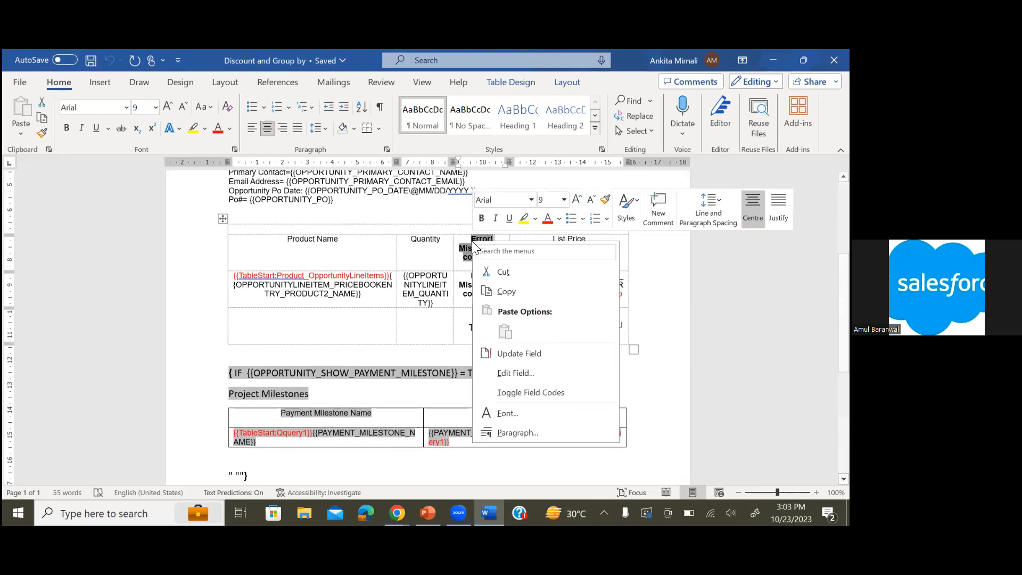
left_click(510, 392)
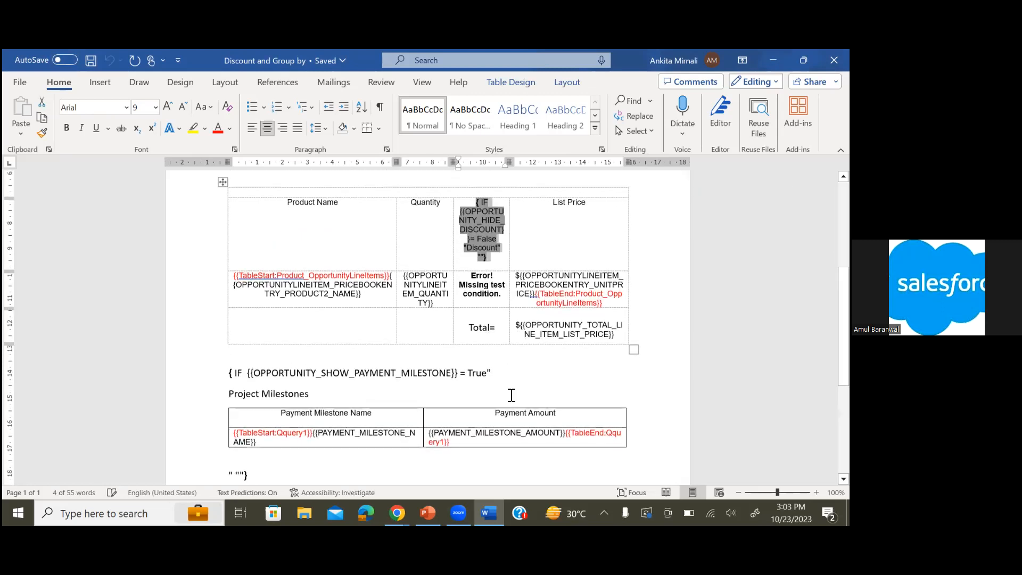
Reveal the field code of the conditional field in the Discount column's data cell
double_click(472, 279)
right_click(472, 280)
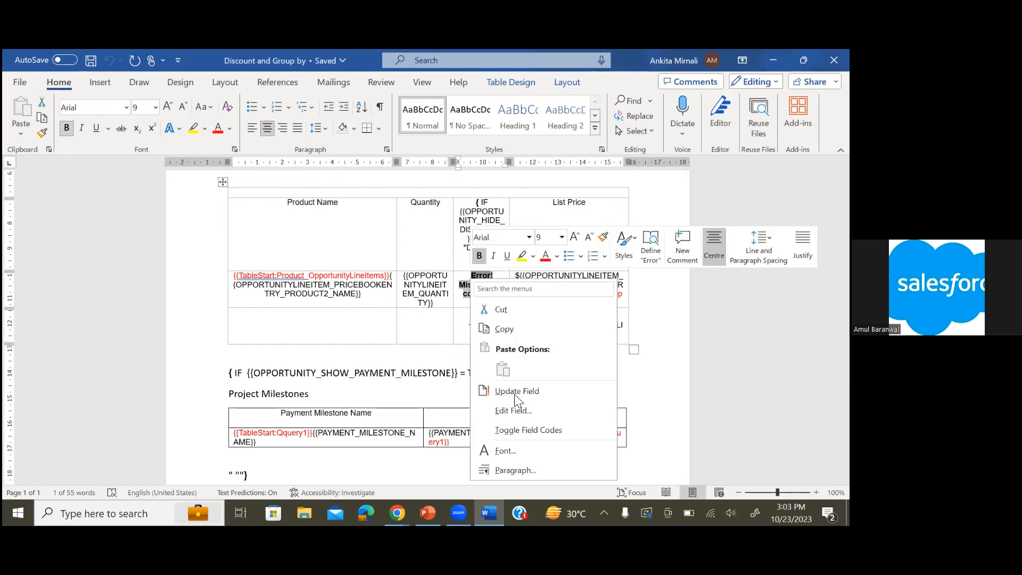
left_click(520, 431)
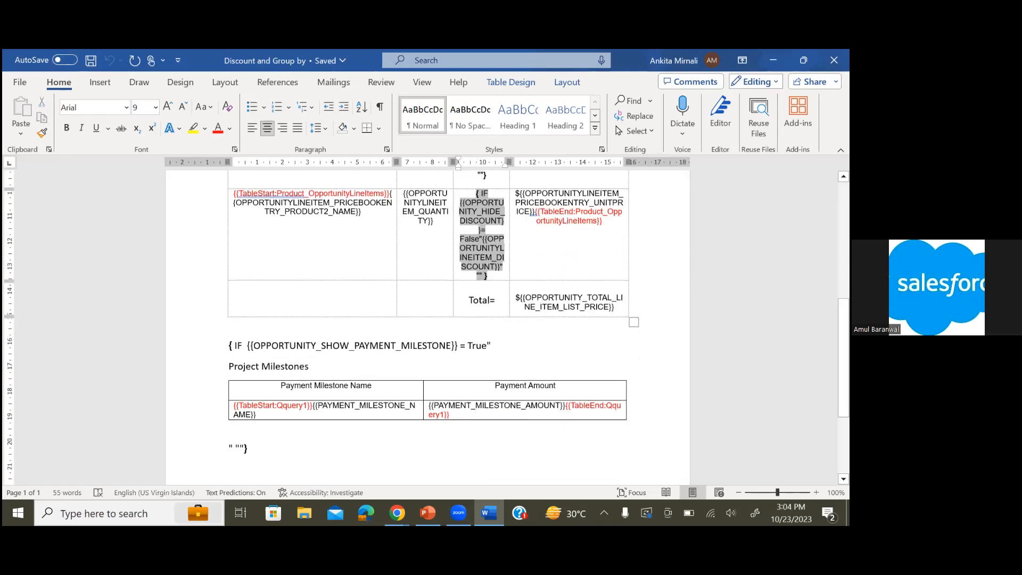
Switch to the Sample opportunity record in the browser and scroll through its details
scroll(599, 258, "up", 4)
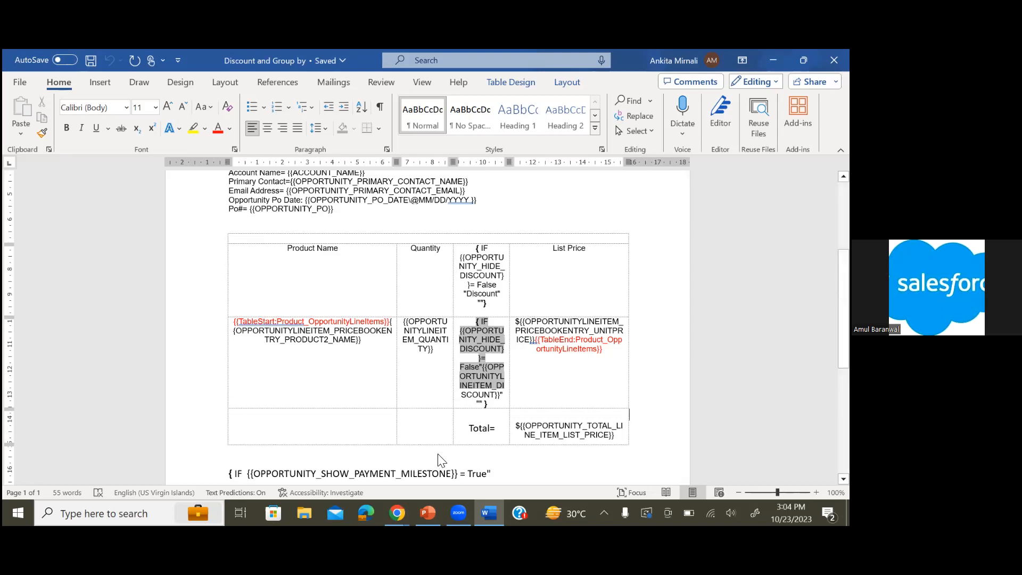
mouse_move(397, 513)
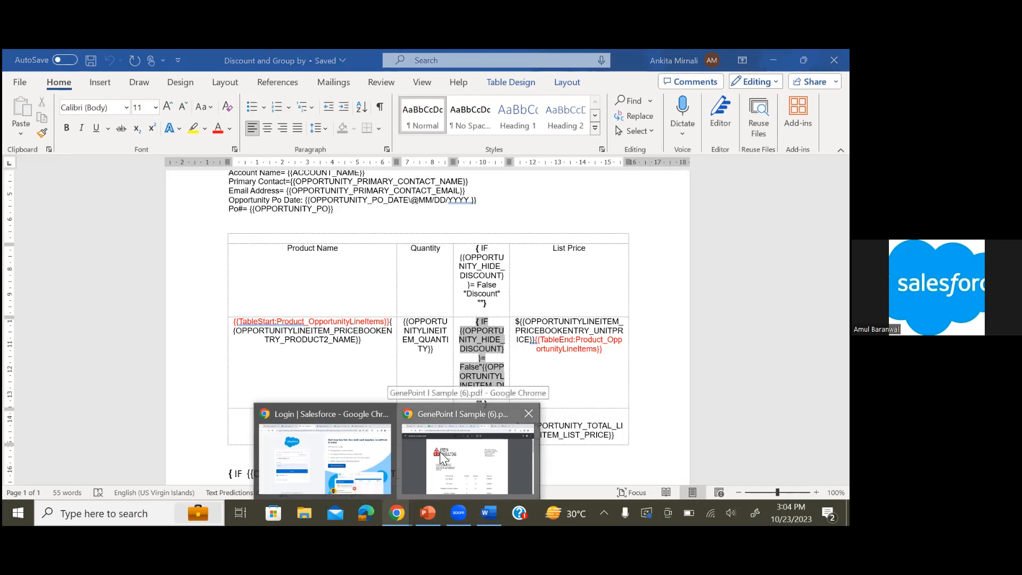
left_click(19, 88)
scroll(199, 451, "down", 3)
scroll(199, 458, "down", 3)
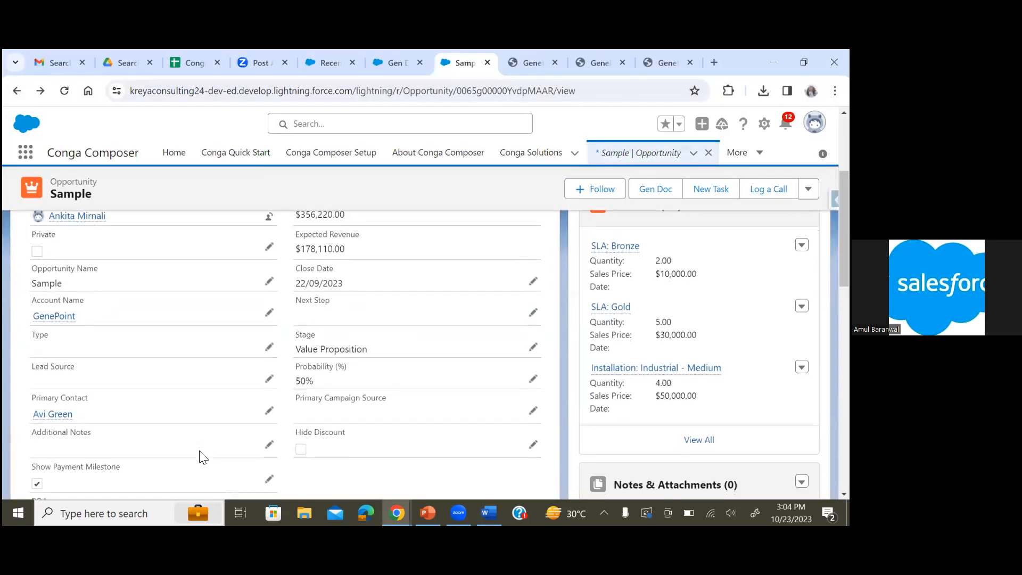
scroll(202, 458, "down", 4)
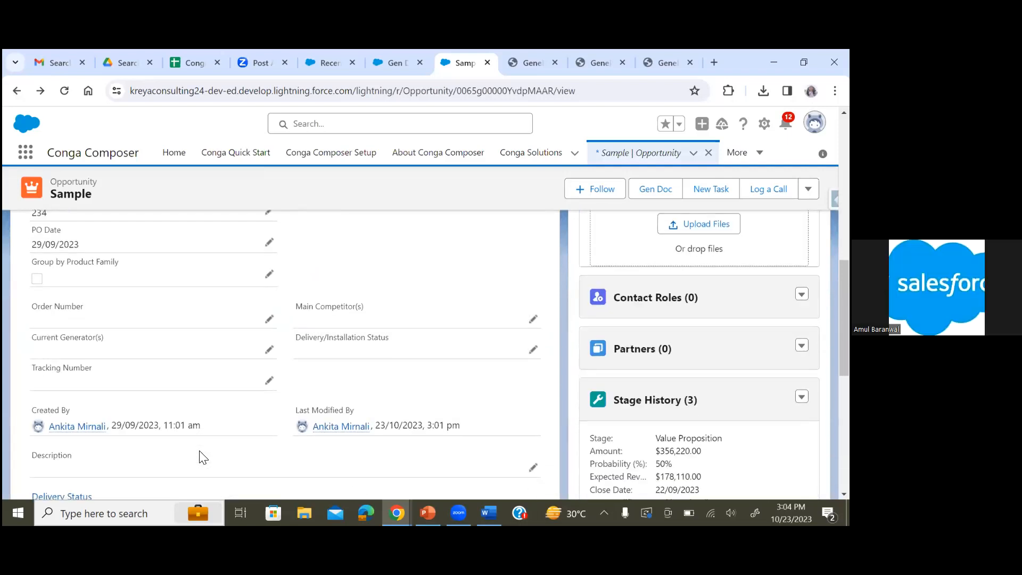
Search the opportunity page for "note" to locate the Additional Notes field
key("ctrl+f")
type("note")
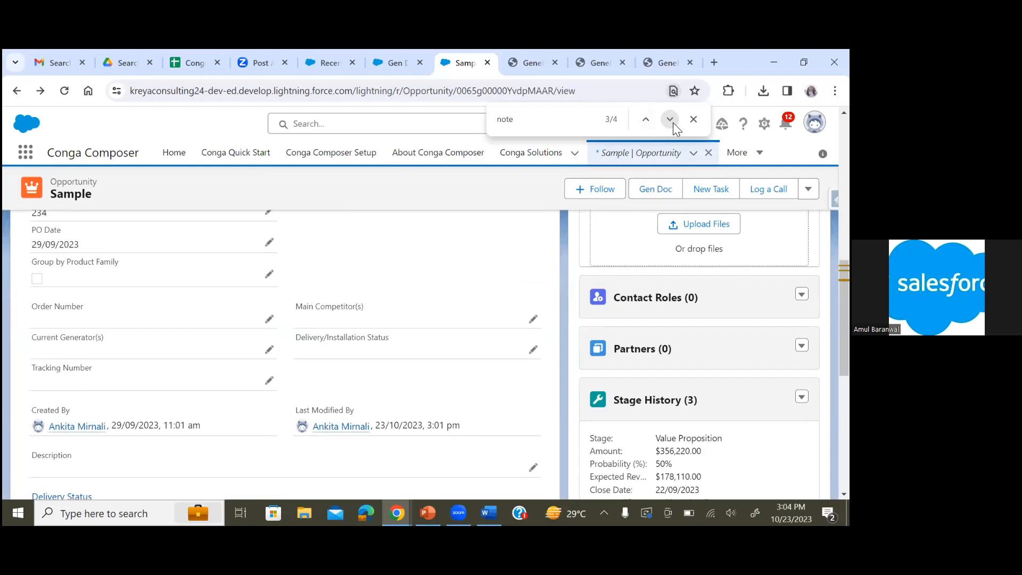
key("Return")
key("Return")
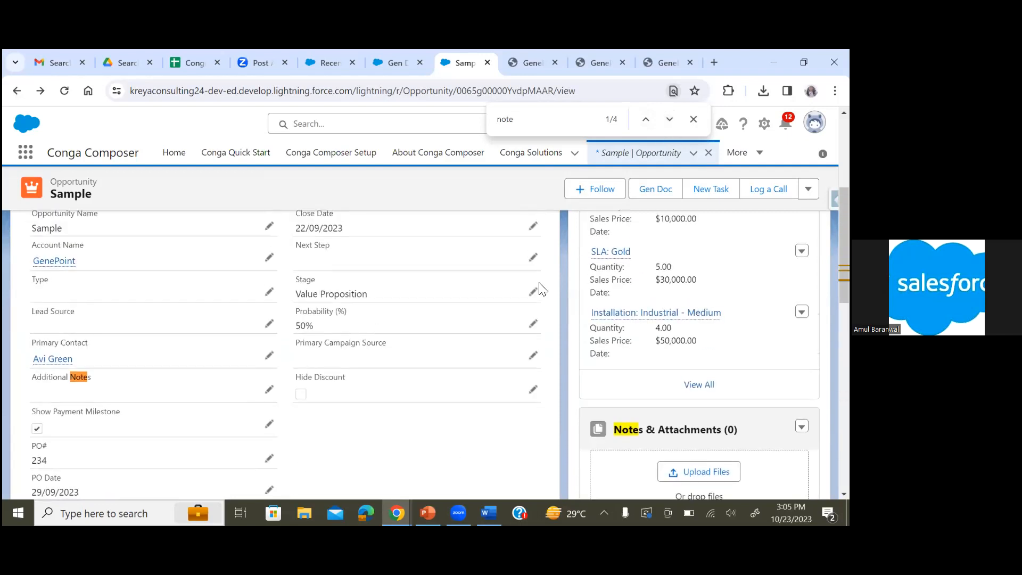
right_click(539, 282)
left_click(208, 345)
scroll(255, 326, "up", 3)
scroll(254, 326, "down", 1)
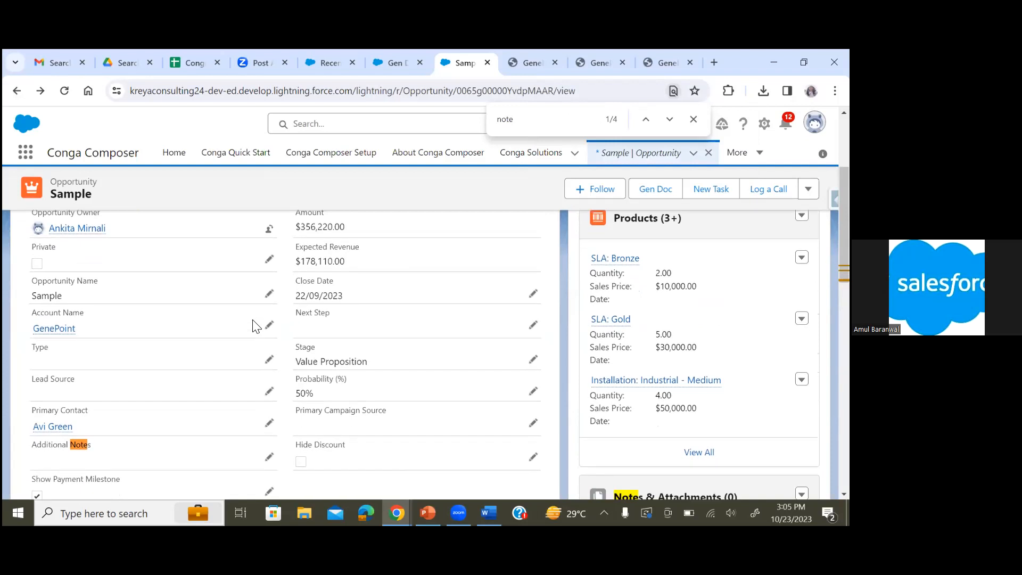
scroll(253, 320, "up", 1)
scroll(253, 320, "down", 2)
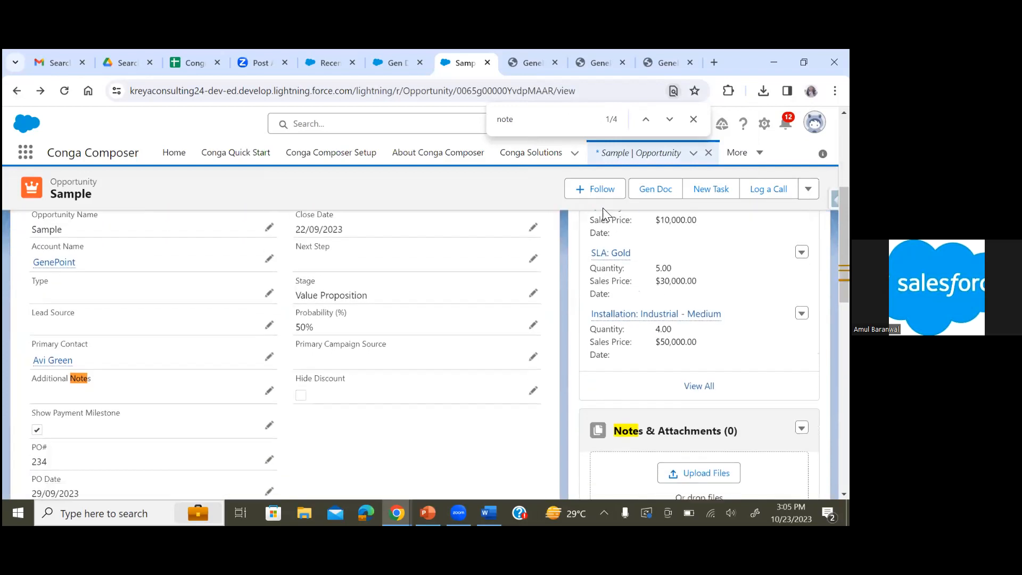
left_click(672, 119)
left_click(672, 119)
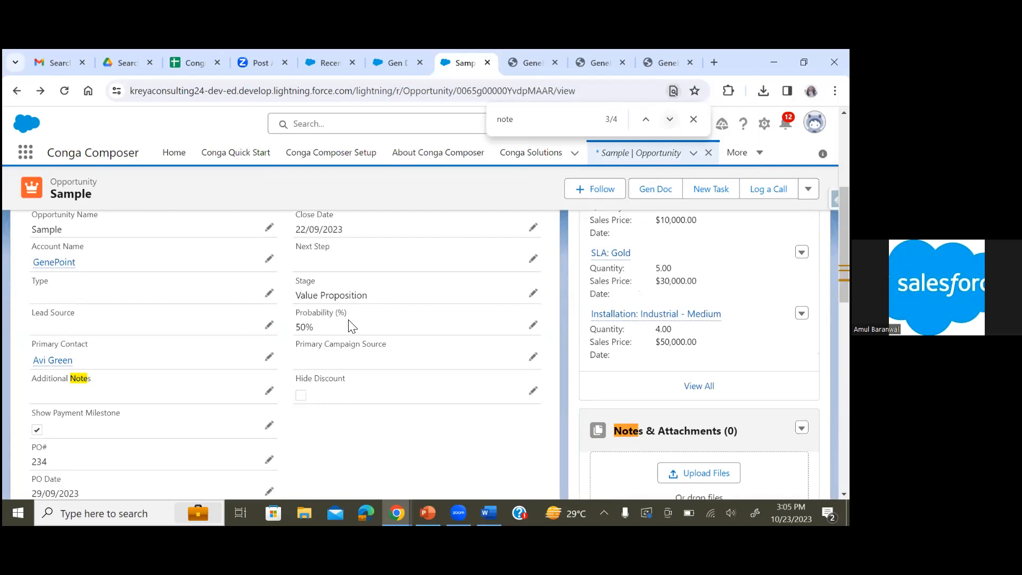
Set the opportunity's Additional Notes to "This is my Additional Notes" and save the record
left_click(270, 392)
type("This")
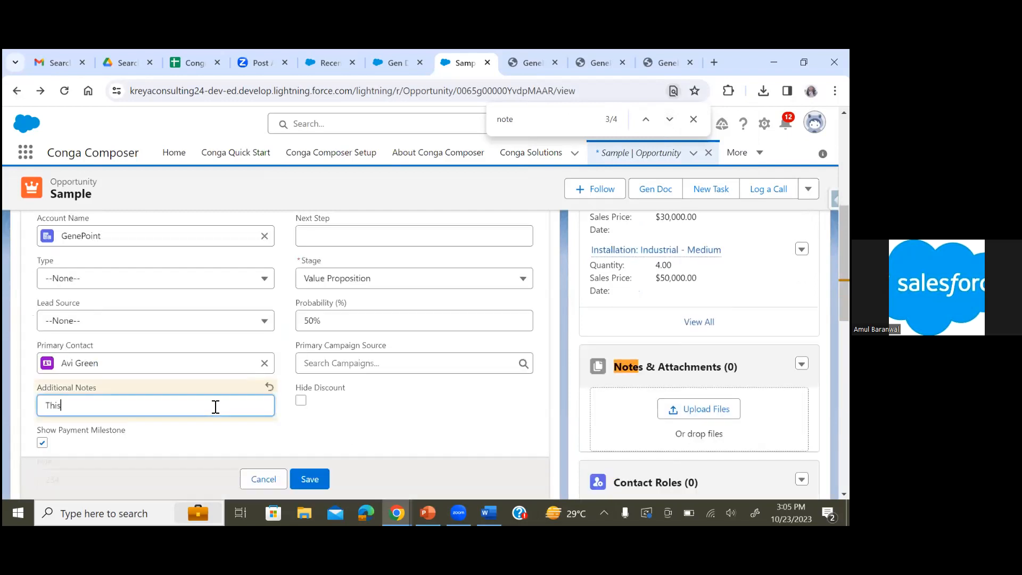
type(" is my Additional Notews")
key("BackSpace")
key("BackSpace")
type("s")
scroll(343, 432, "down", 2)
scroll(342, 431, "down", 6)
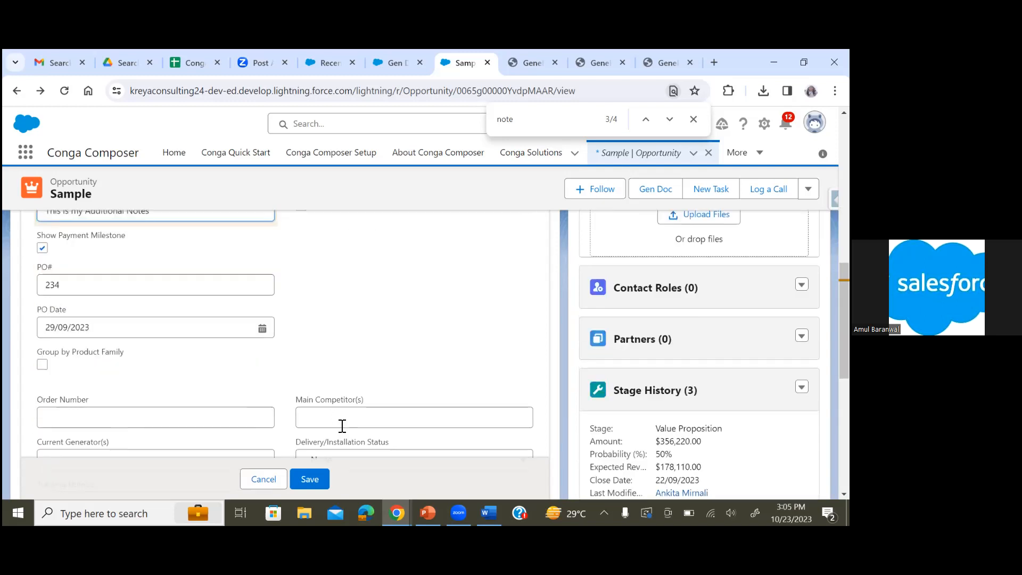
scroll(338, 423, "up", 12)
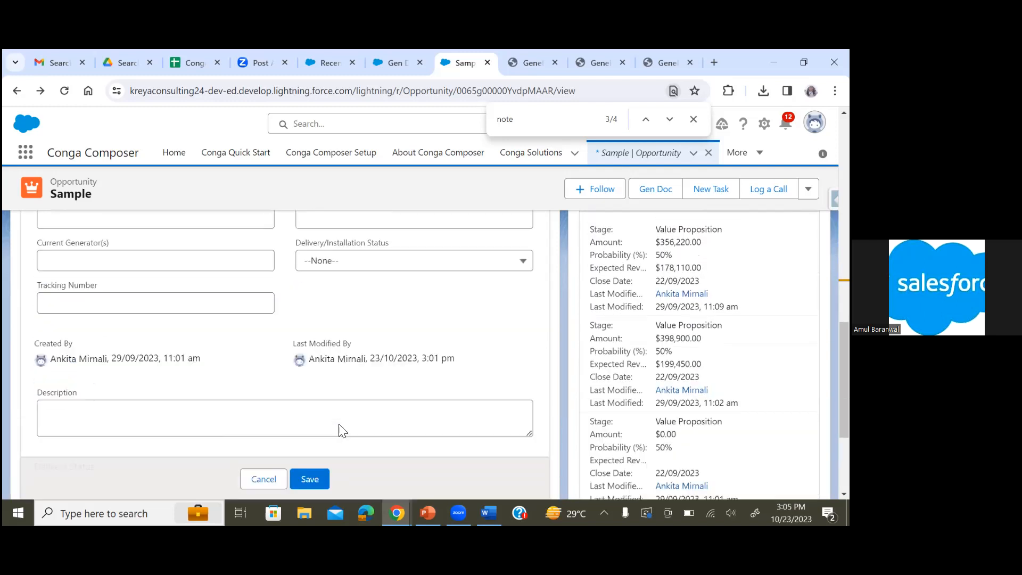
scroll(339, 430, "up", 1)
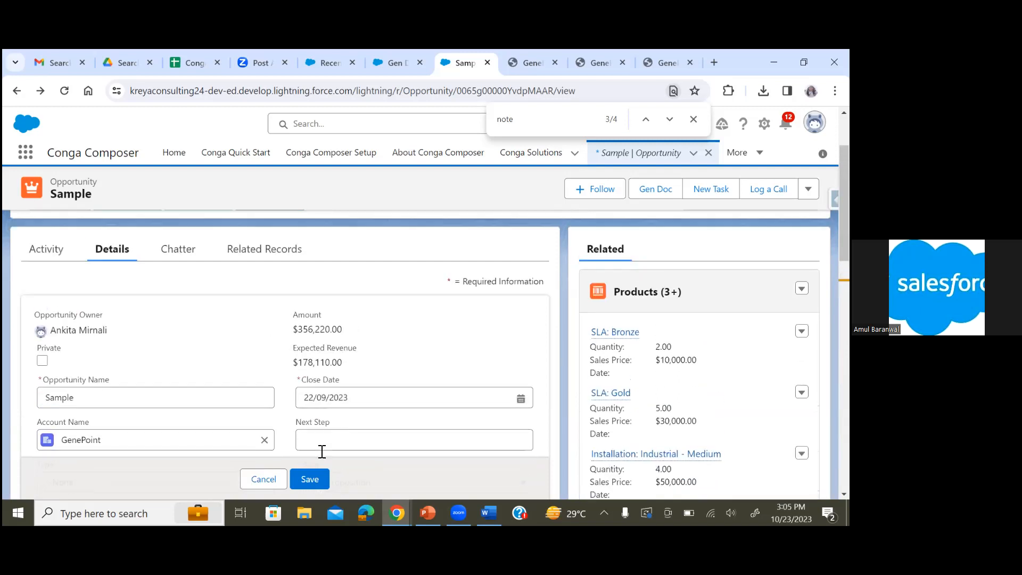
left_click(314, 482)
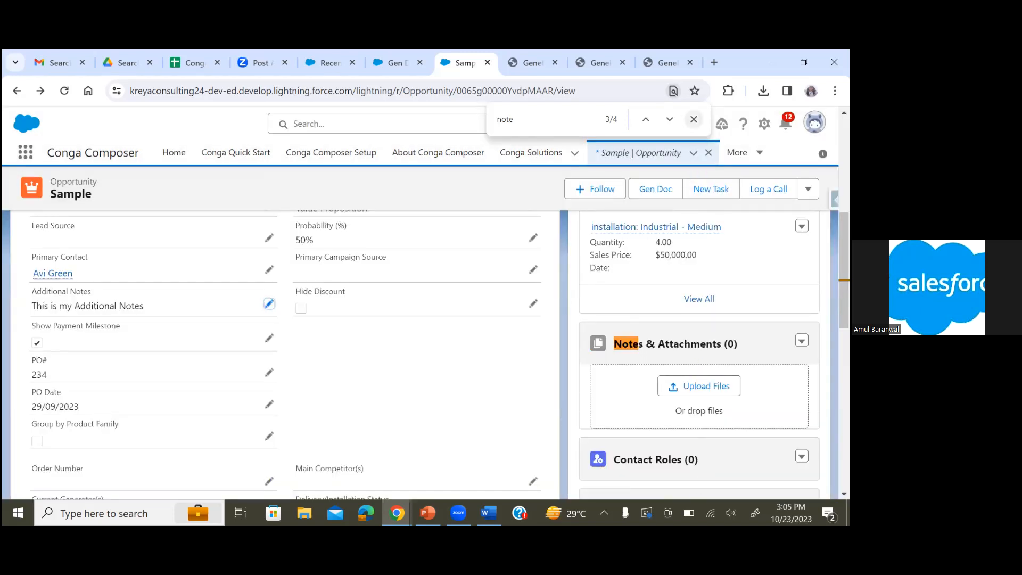
Close the find bar, run Gen Doc, merge and download the PDF, and open GenePoint | Sample (7).pdf
left_click(694, 119)
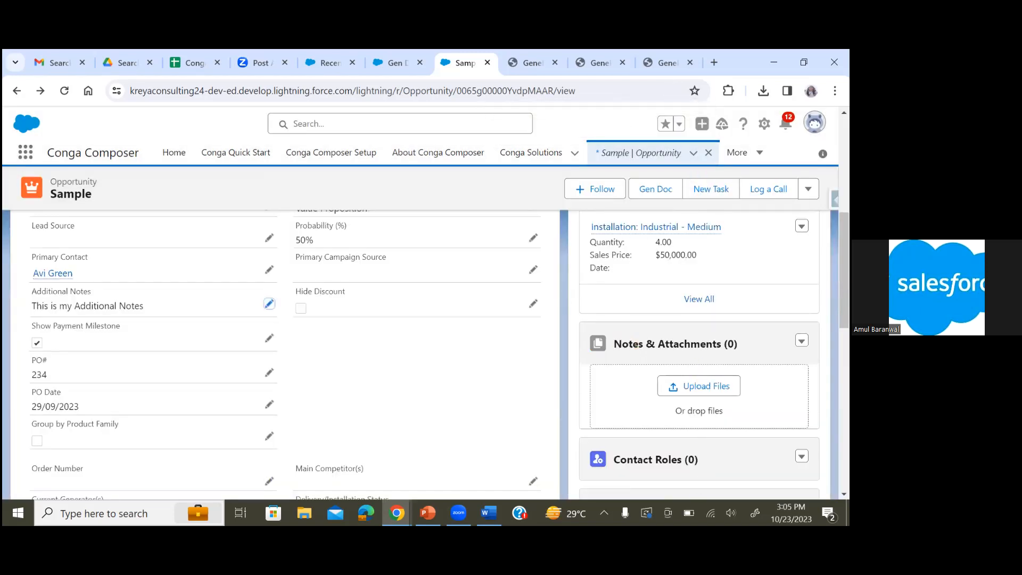
left_click(641, 189)
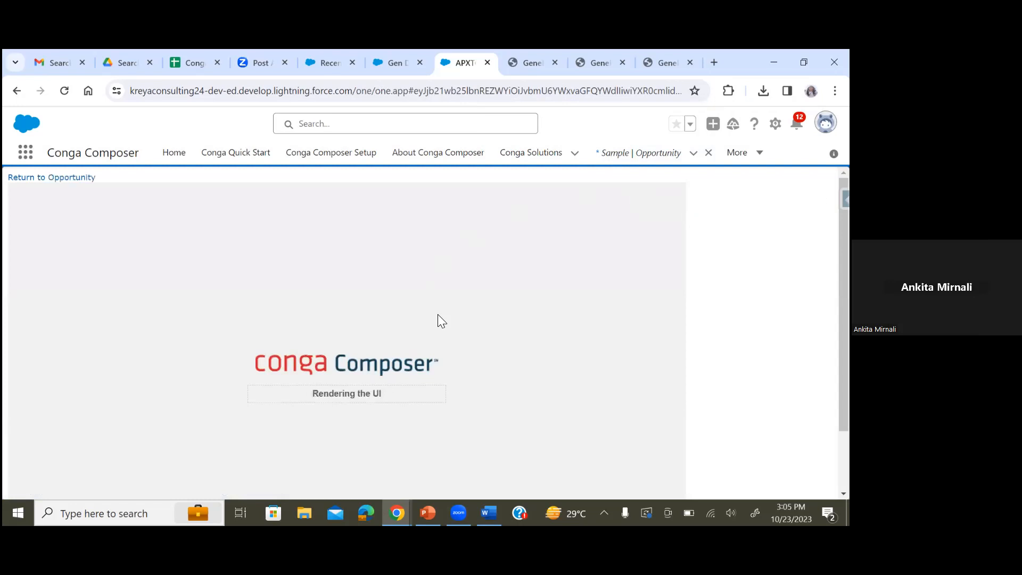
scroll(618, 373, "down", 2)
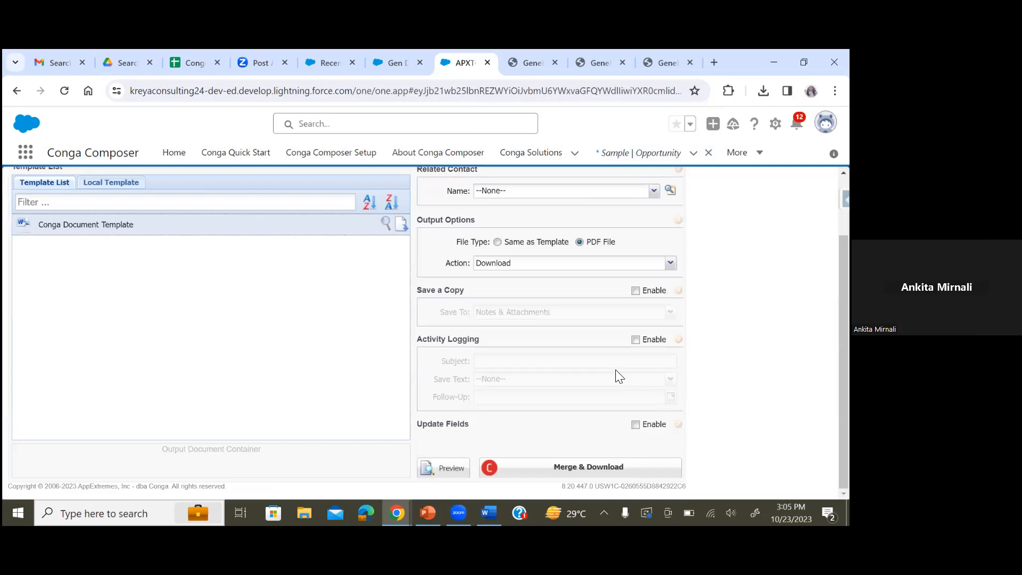
left_click(544, 469)
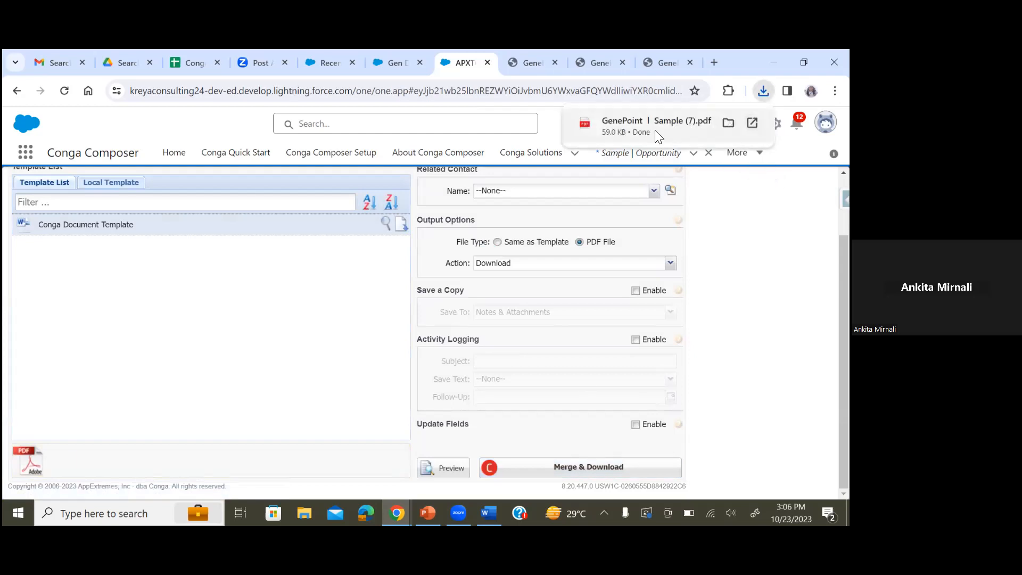
left_click(656, 132)
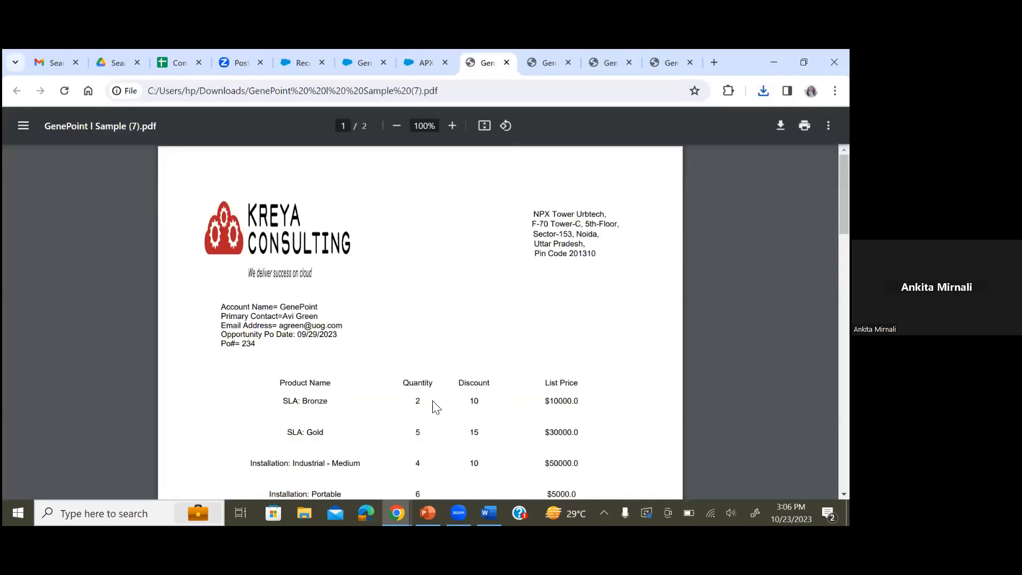
Examine the Project Milestones table and the additional notes text in the new PDF
scroll(432, 401, "down", 5)
scroll(228, 383, "down", 3)
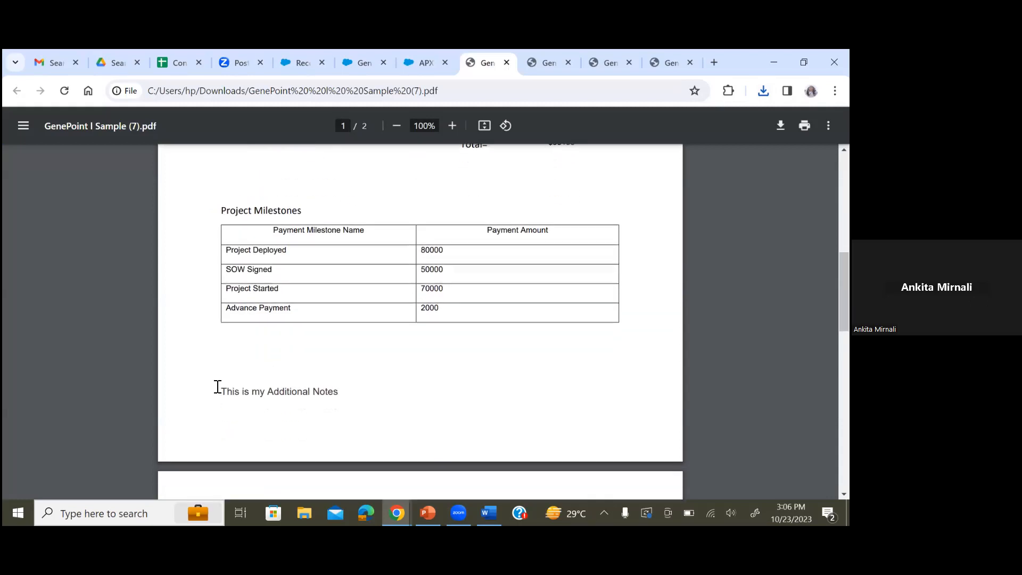
triple_click(349, 383)
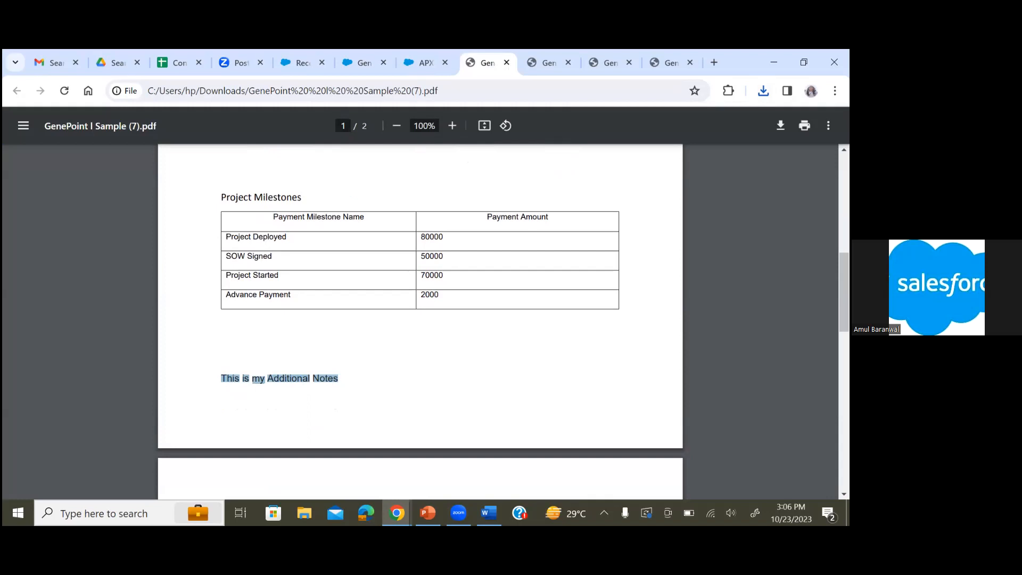
Switch to Word and highlight the OPPORTUNITY_ADDITIONAL_NOTES merge field in the template
mouse_move(489, 512)
left_click(477, 478)
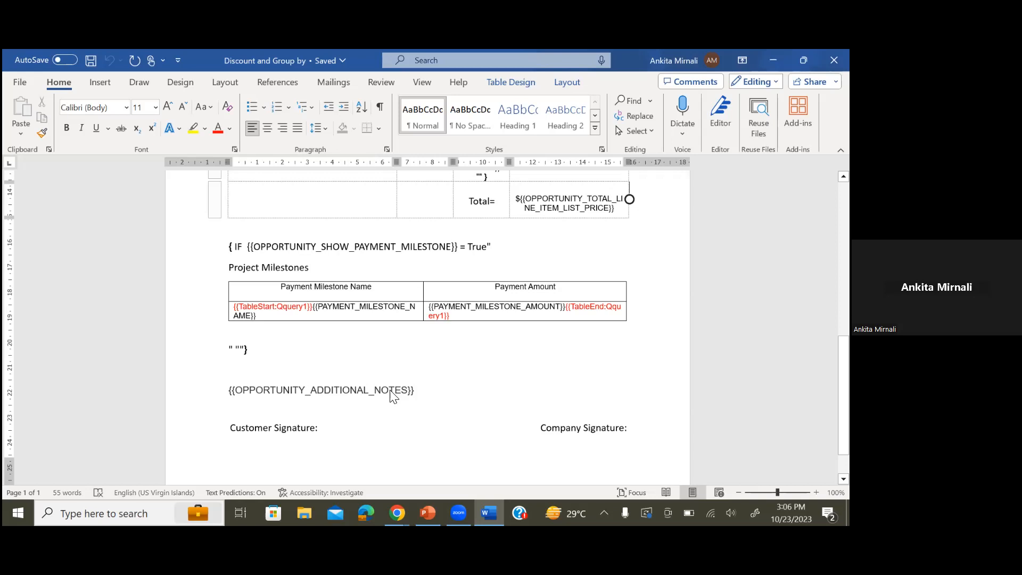
left_click_drag(393, 396, 221, 402)
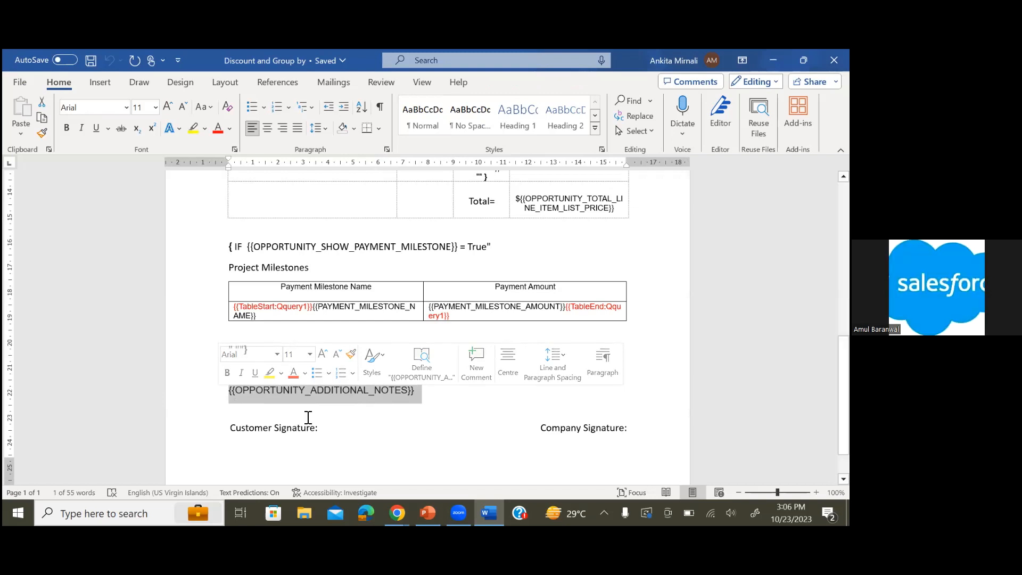
left_click(372, 425)
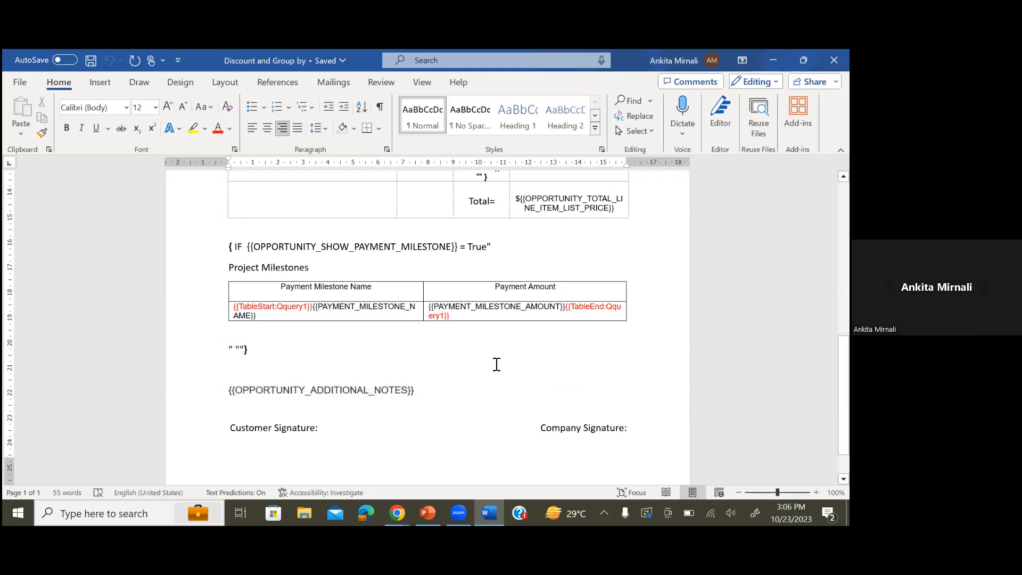
scroll(495, 360, "up", 6)
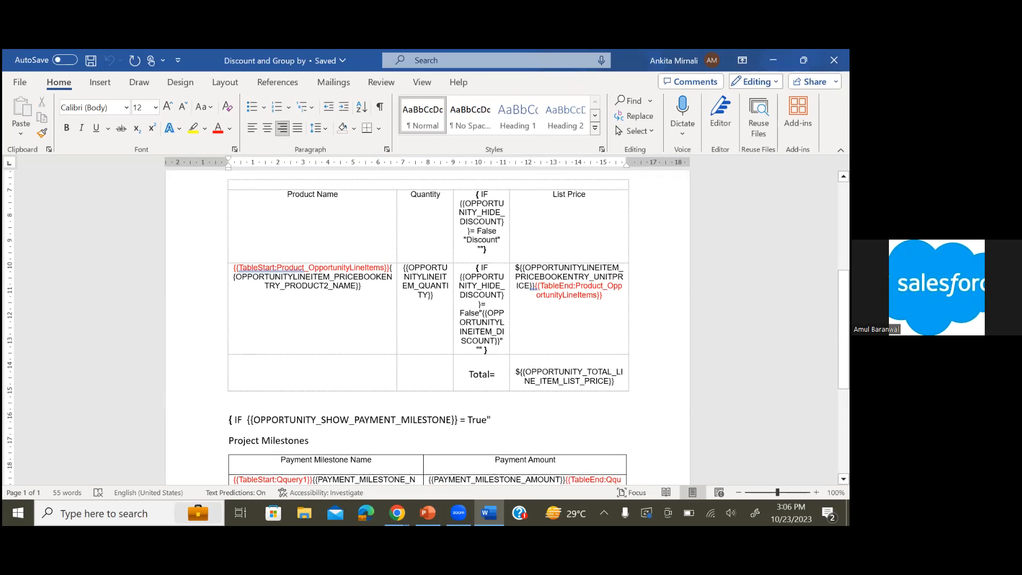
Switch back to the Conga Composer page in the browser
mouse_move(396, 513)
left_click(467, 471)
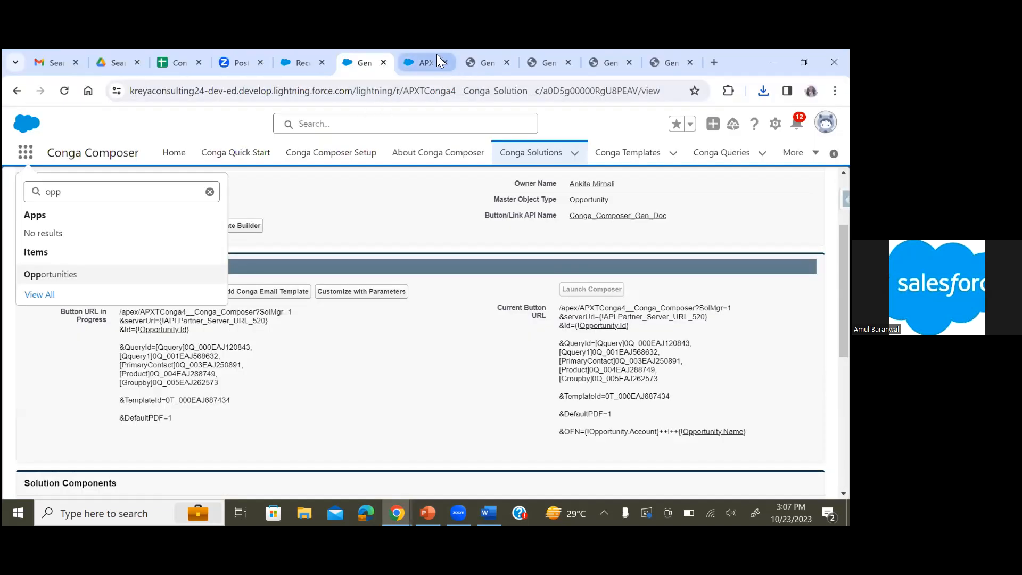
left_click(438, 57)
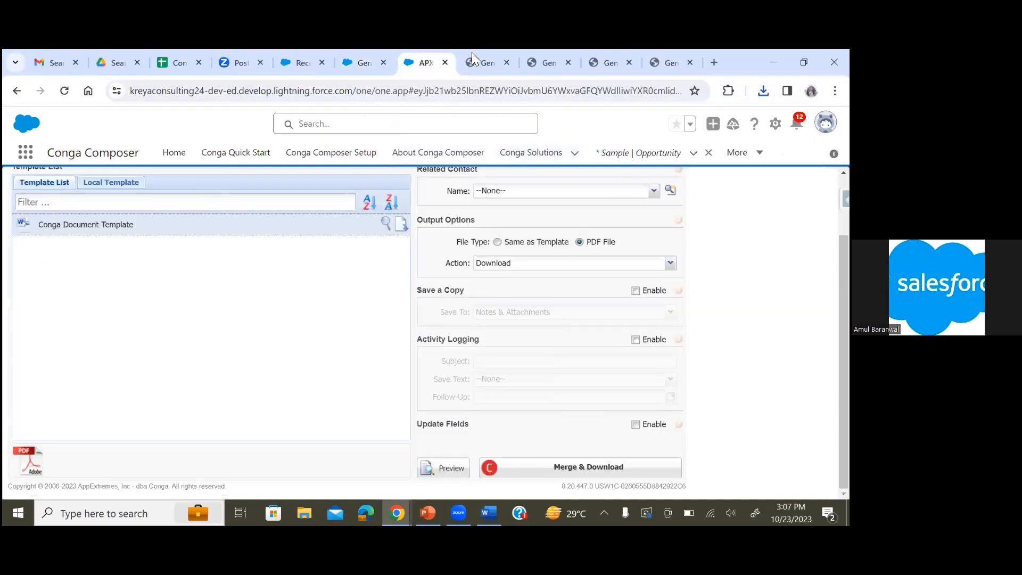
Return to the downloaded PDF and review its header, account details and products table
left_click(503, 51)
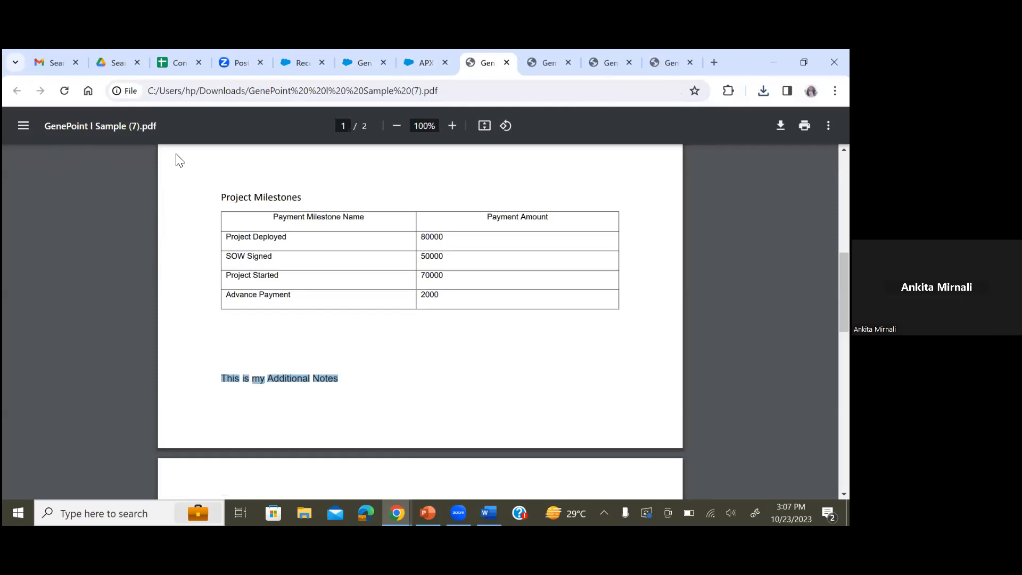
scroll(177, 160, "up", 3)
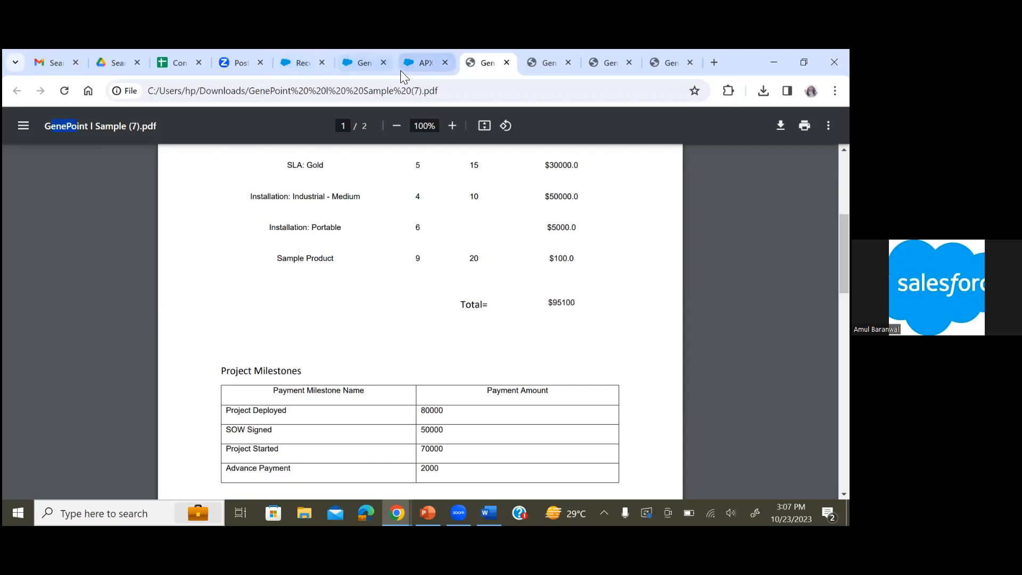
left_click(97, 234)
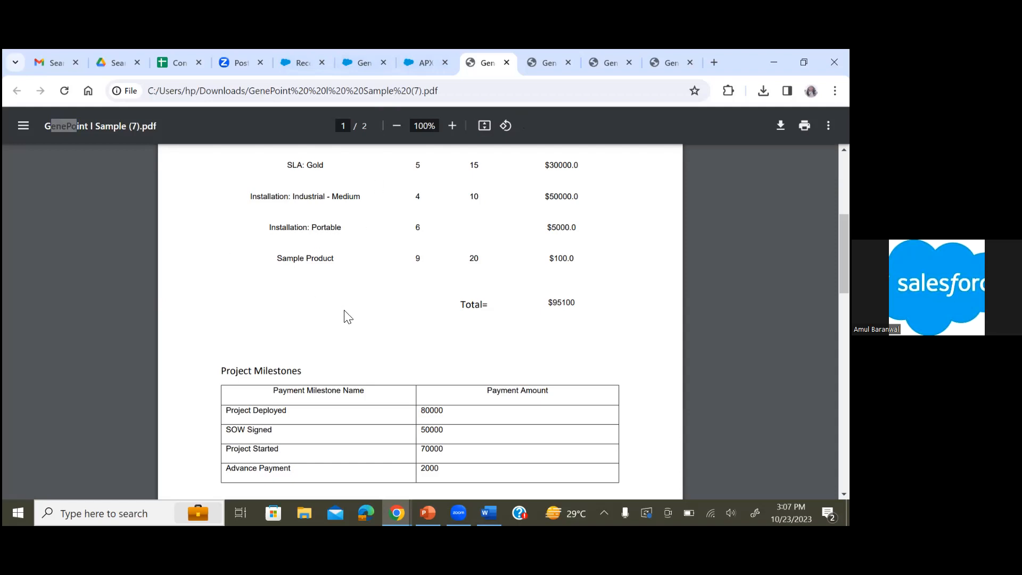
scroll(346, 317, "up", 2)
scroll(348, 316, "up", 2)
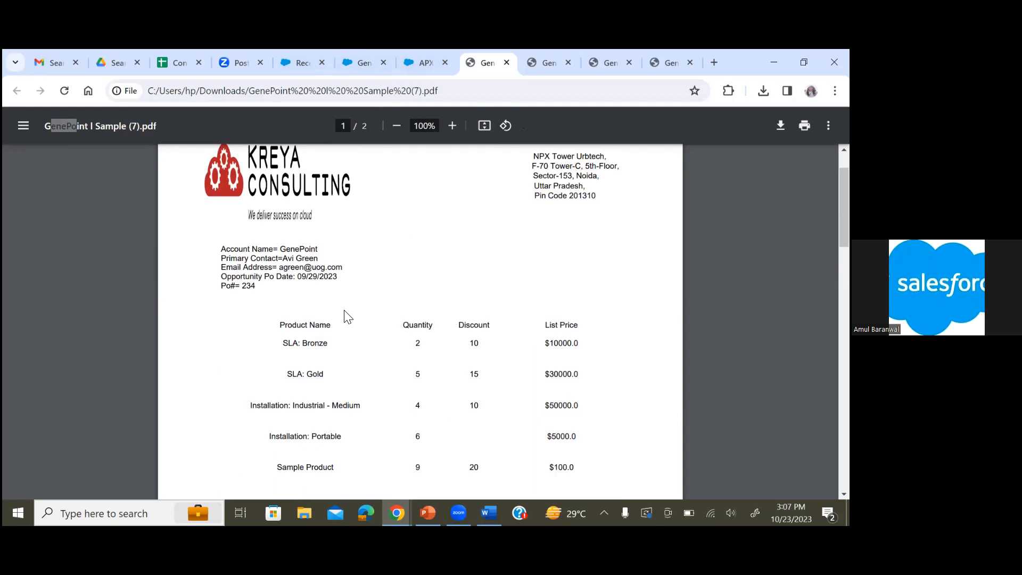
Switch through the Gen Doc and Composer tabs back to the Sample opportunity record
left_click(179, 148)
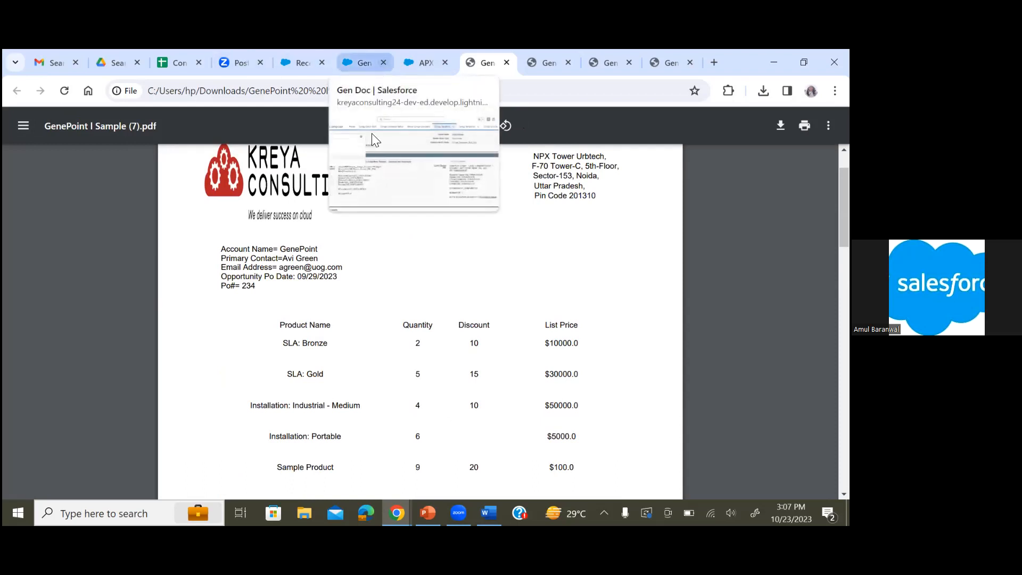
left_click(364, 67)
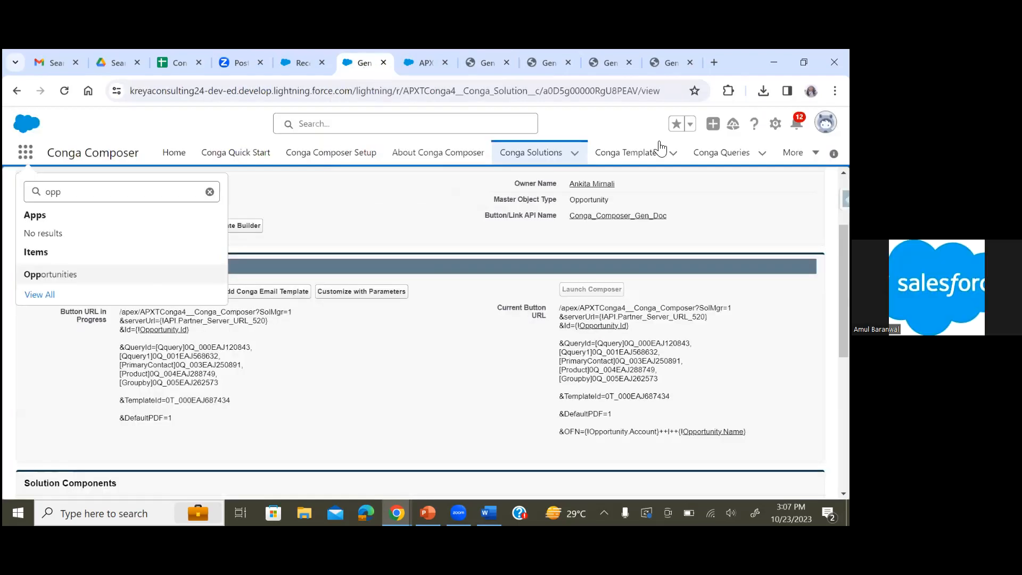
left_click(422, 56)
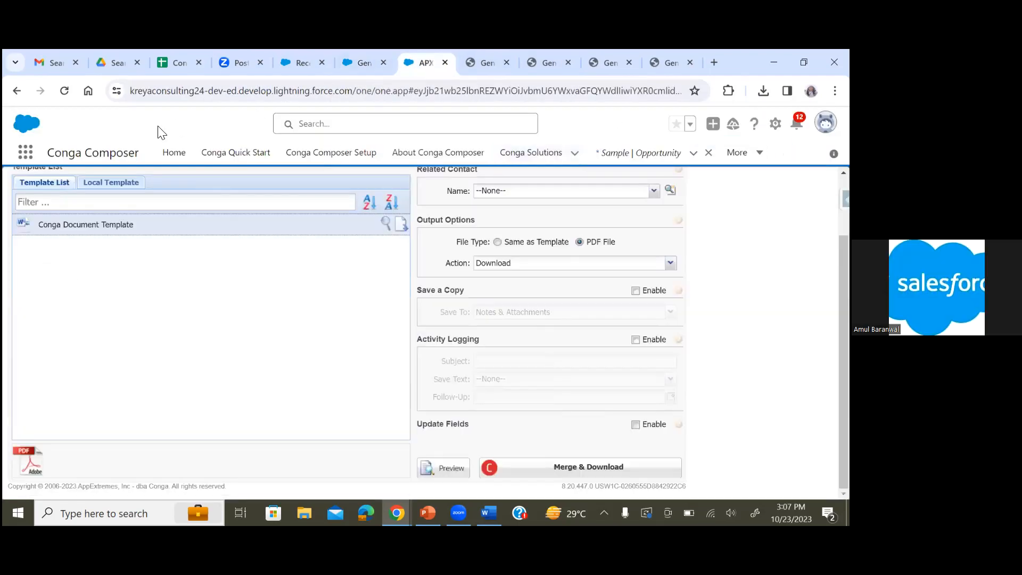
left_click(17, 90)
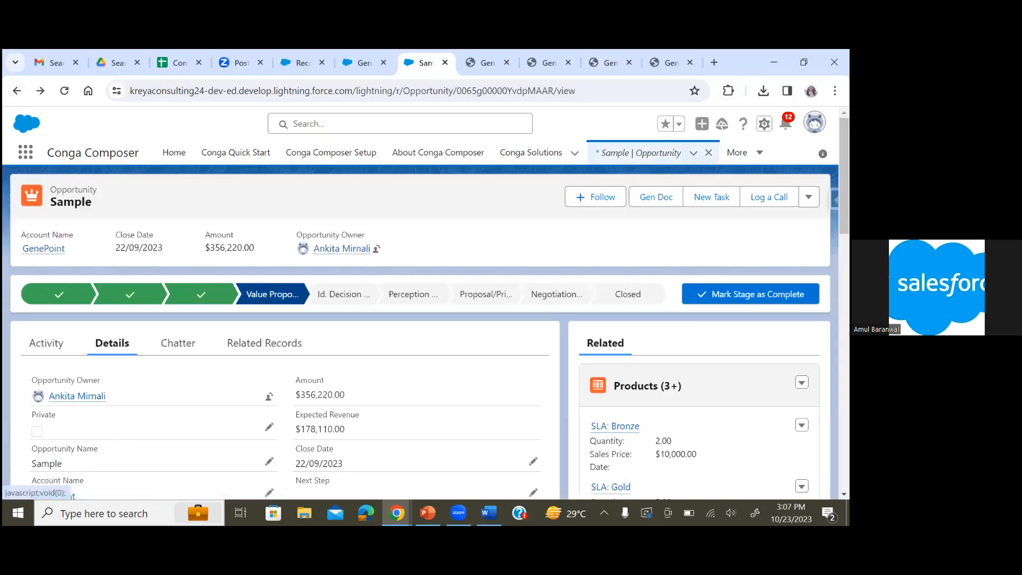
Open the Opportunity object's Gen Doc custom button in Object Manager and start editing it
left_click(765, 123)
left_click(692, 295)
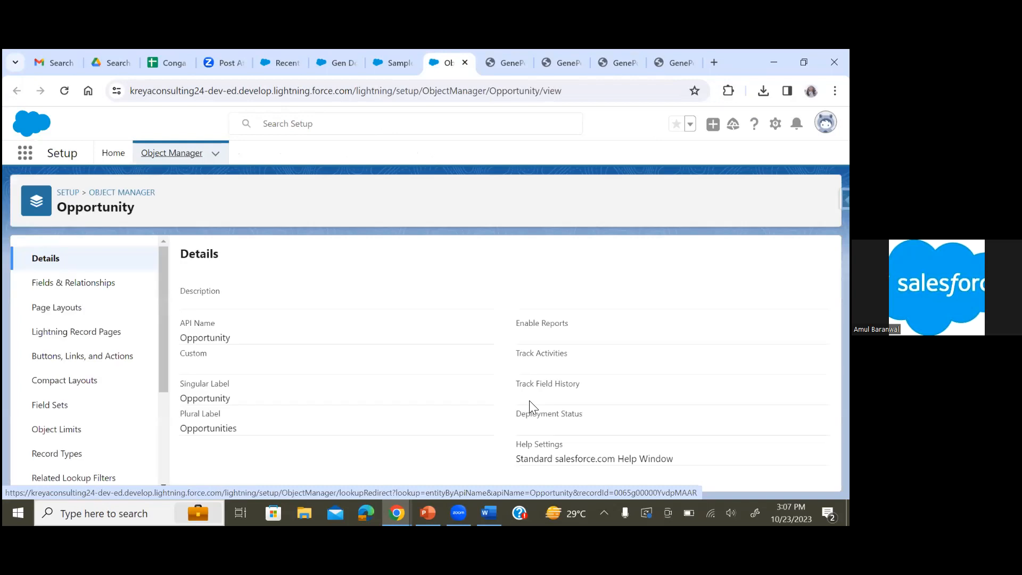
left_click(106, 365)
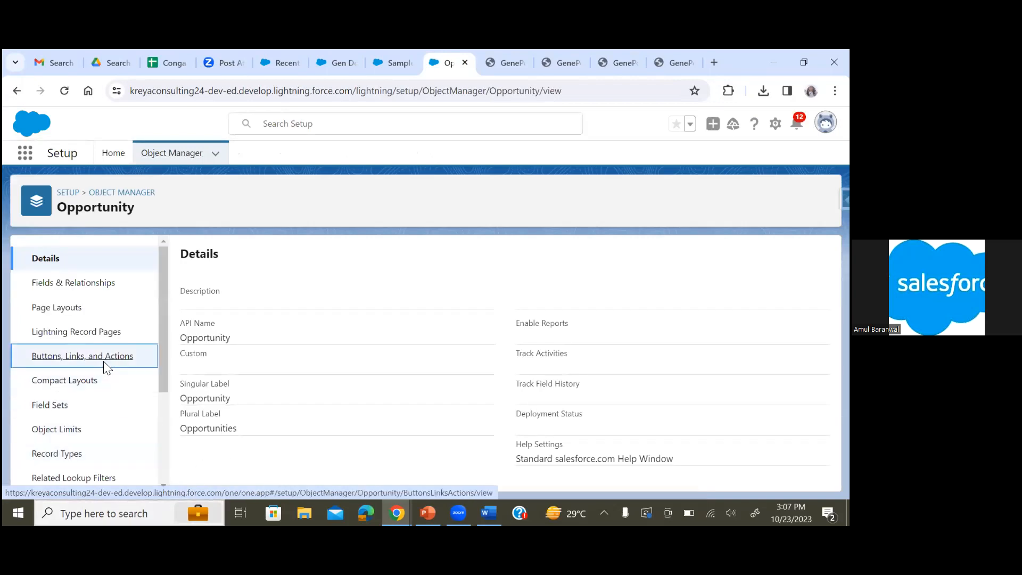
scroll(328, 402, "down", 6)
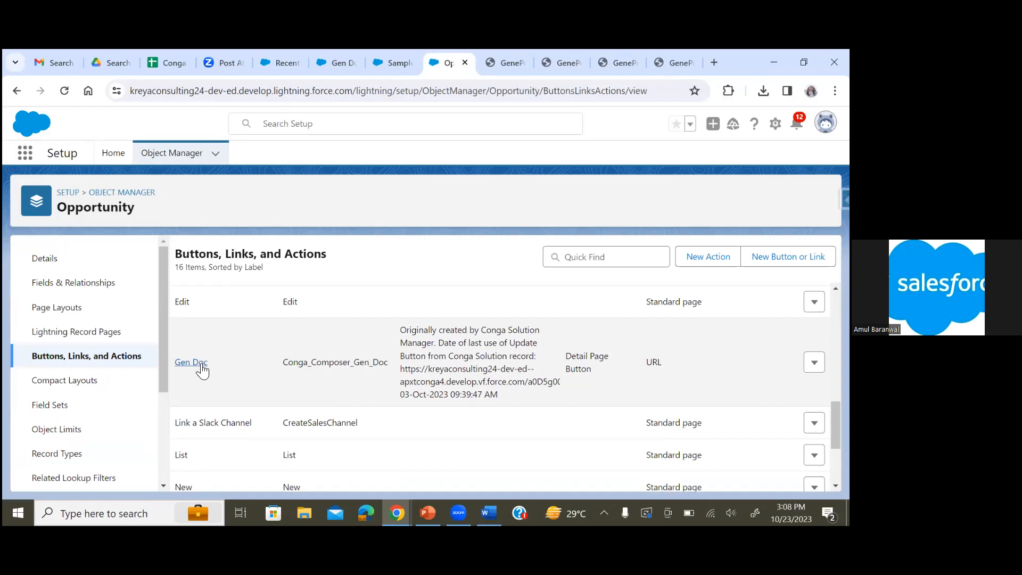
left_click(199, 362)
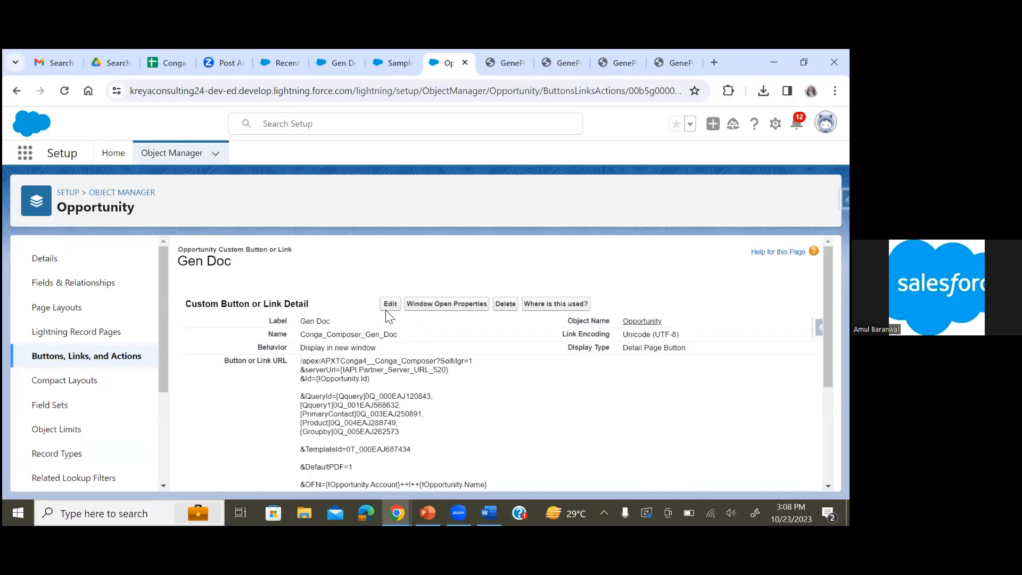
left_click(389, 307)
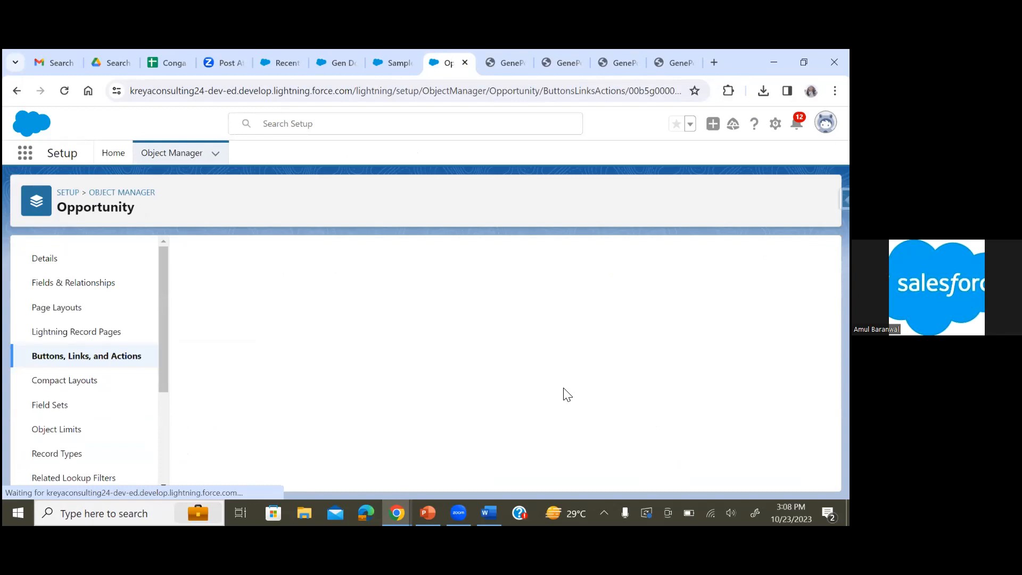
Highlight the &OFN file-name parameter line in the button URL, then switch to the PowerPoint closing slide
scroll(564, 394, "down", 5)
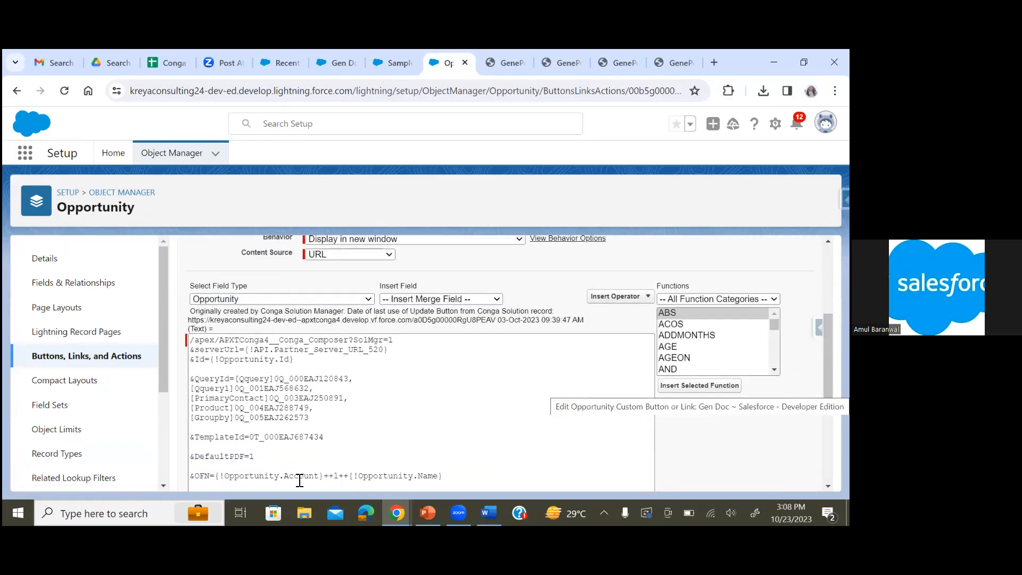
left_click_drag(192, 474, 454, 473)
triple_click(451, 475)
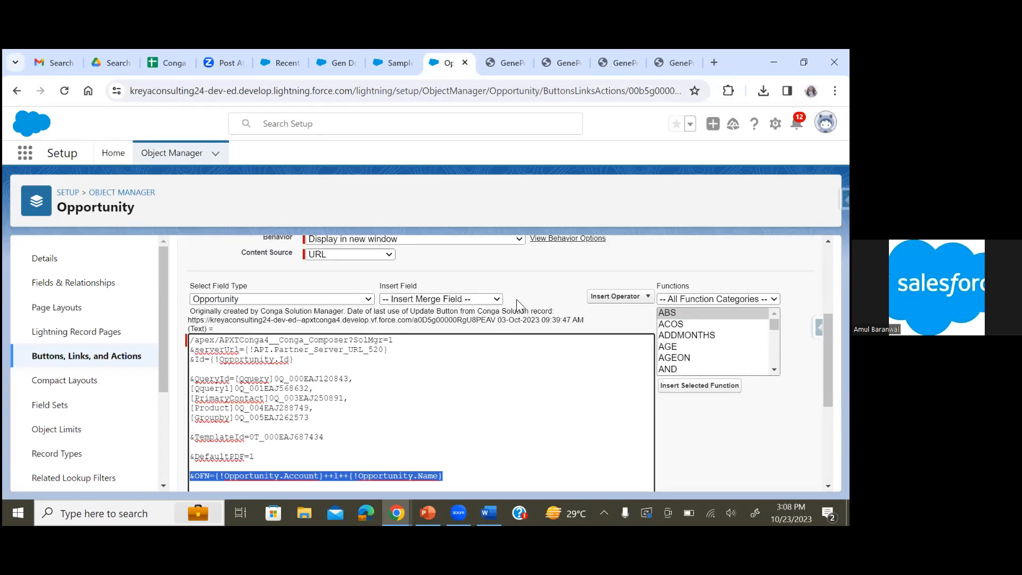
scroll(528, 303, "down", 1)
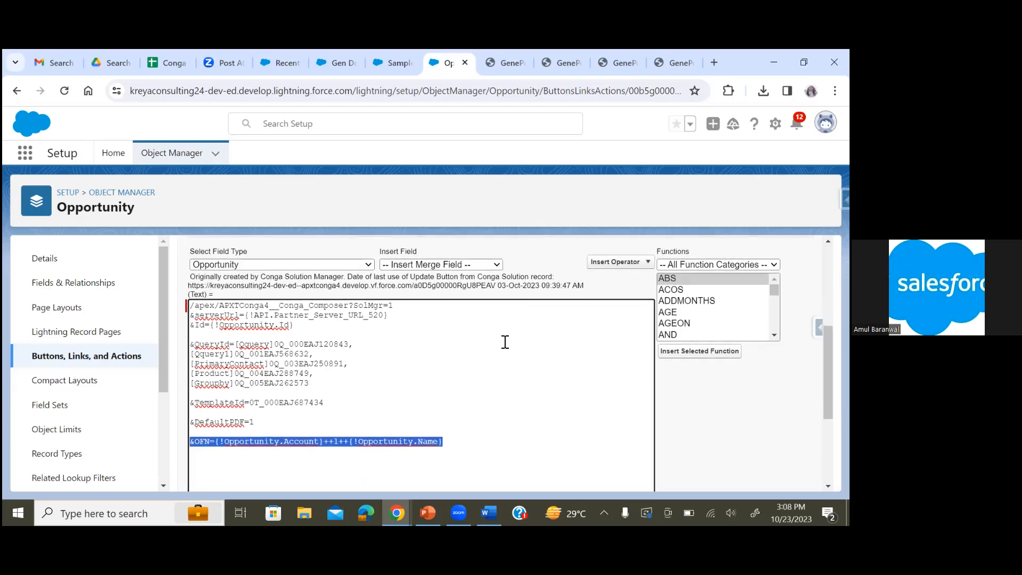
left_click(466, 421)
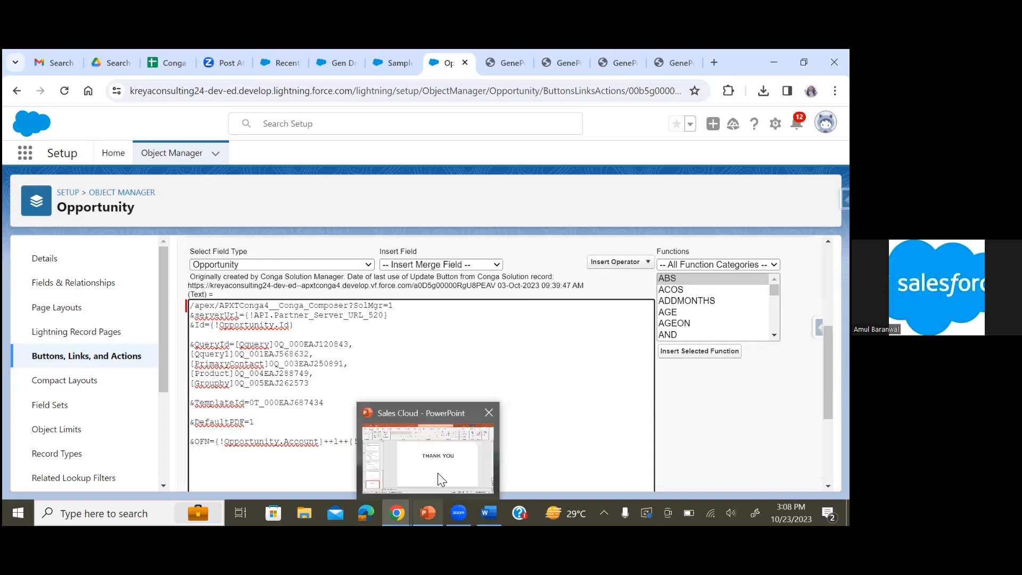
left_click(437, 477)
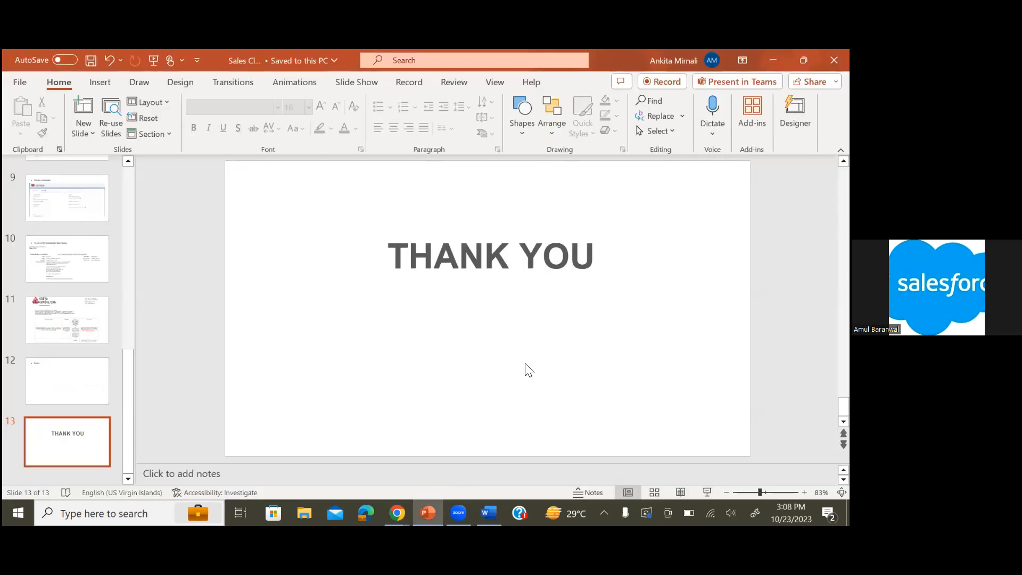